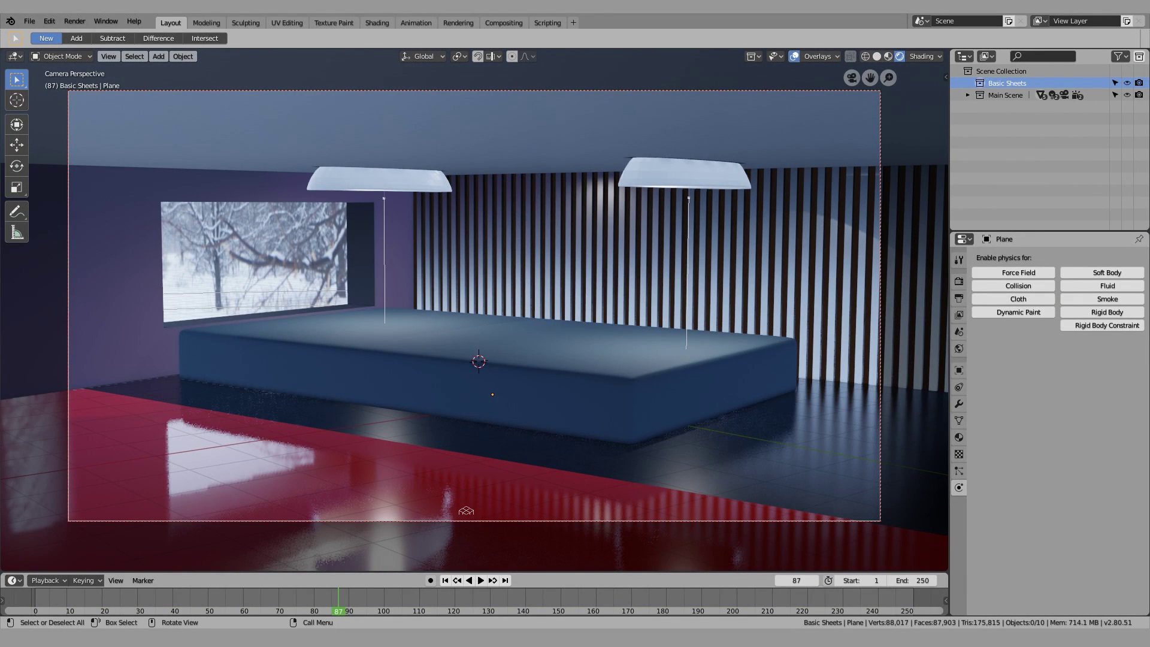
# Clear the room shell and the two ceiling lamp shades from view so the mattress block is exposed
pyautogui.moveTo(569, 377); pyautogui.dragTo(523, 376, button='middle')
pyautogui.scroll(2, 523, 376)
pyautogui.moveTo(503, 425); pyautogui.dragTo(538, 377, button='middle')
pyautogui.click(304, 315)
pyautogui.press('Delete')
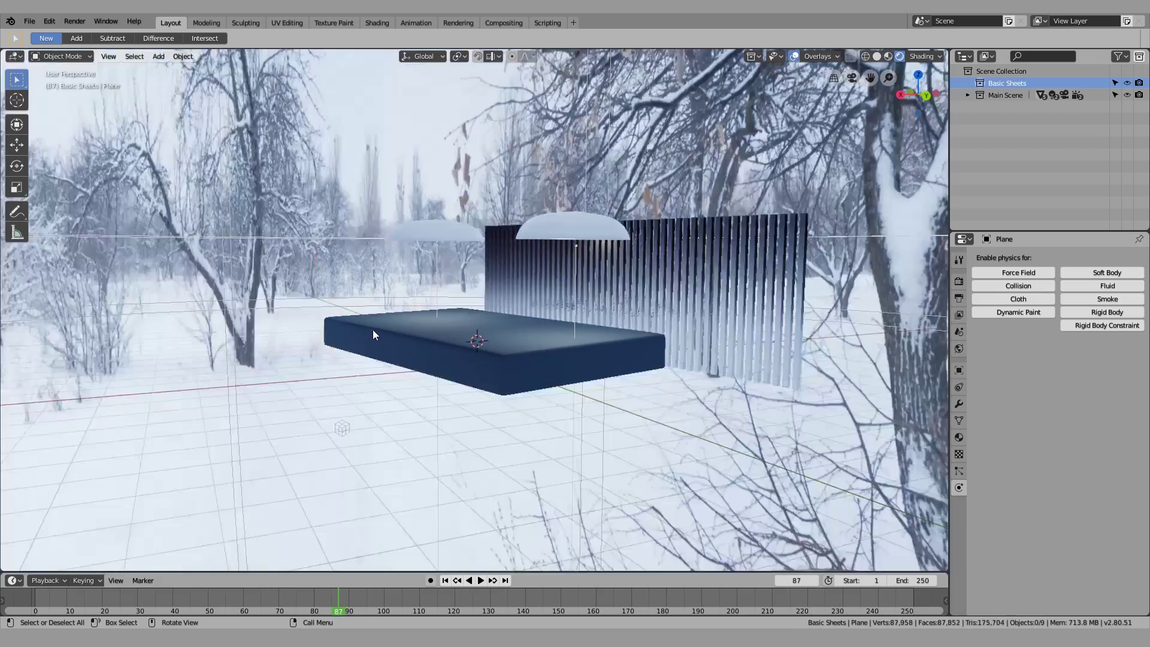
pyautogui.moveTo(373, 330); pyautogui.dragTo(484, 193, button='middle')
pyautogui.click(569, 260)
pyautogui.press('h')
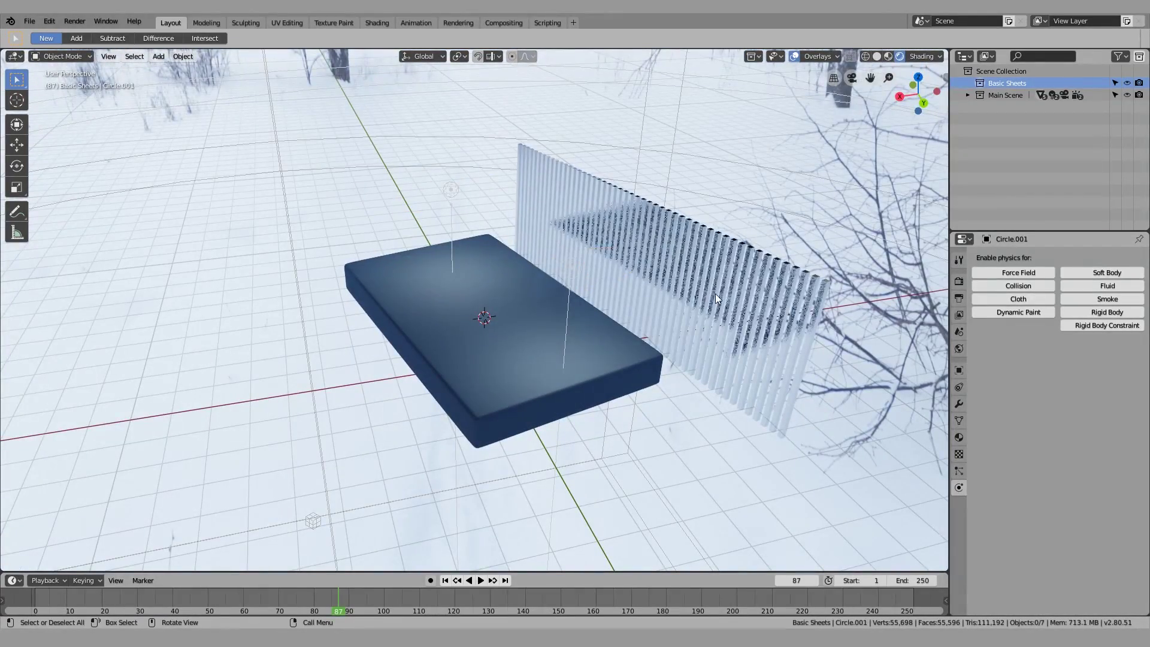
# Open the mattress block in Edit Mode with its large upper face selected
pyautogui.click(715, 293)
pyautogui.click(645, 445)
pyautogui.moveTo(645, 445); pyautogui.dragTo(462, 343, button='middle')
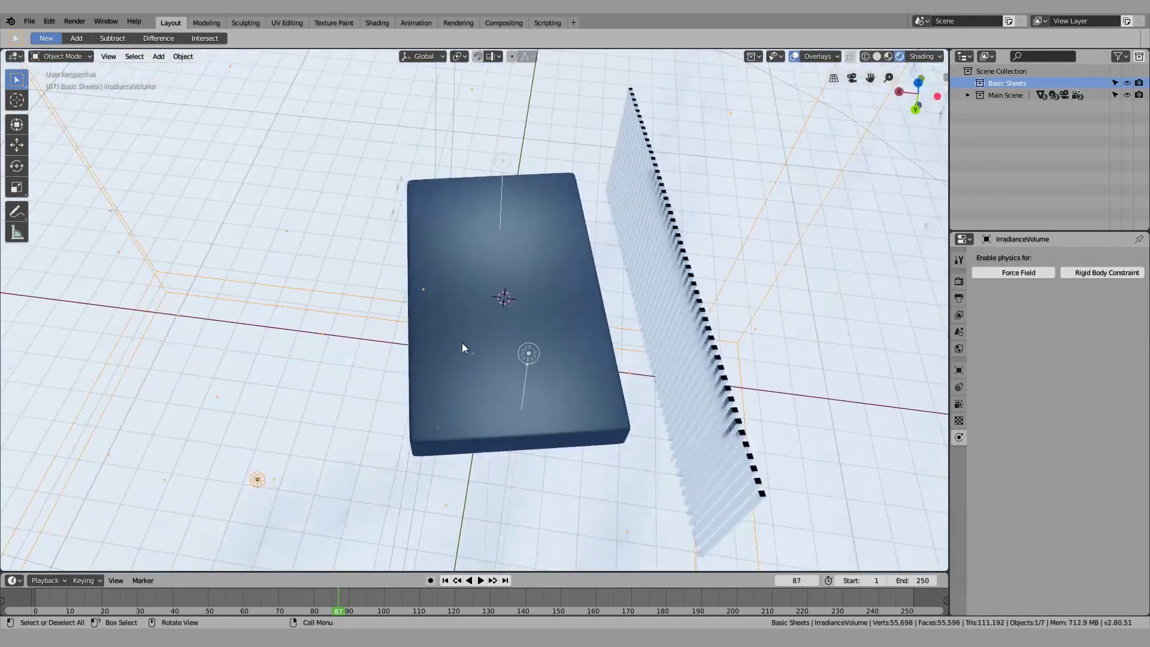
pyautogui.click(464, 342)
pyautogui.moveTo(658, 384); pyautogui.dragTo(606, 439, button='middle')
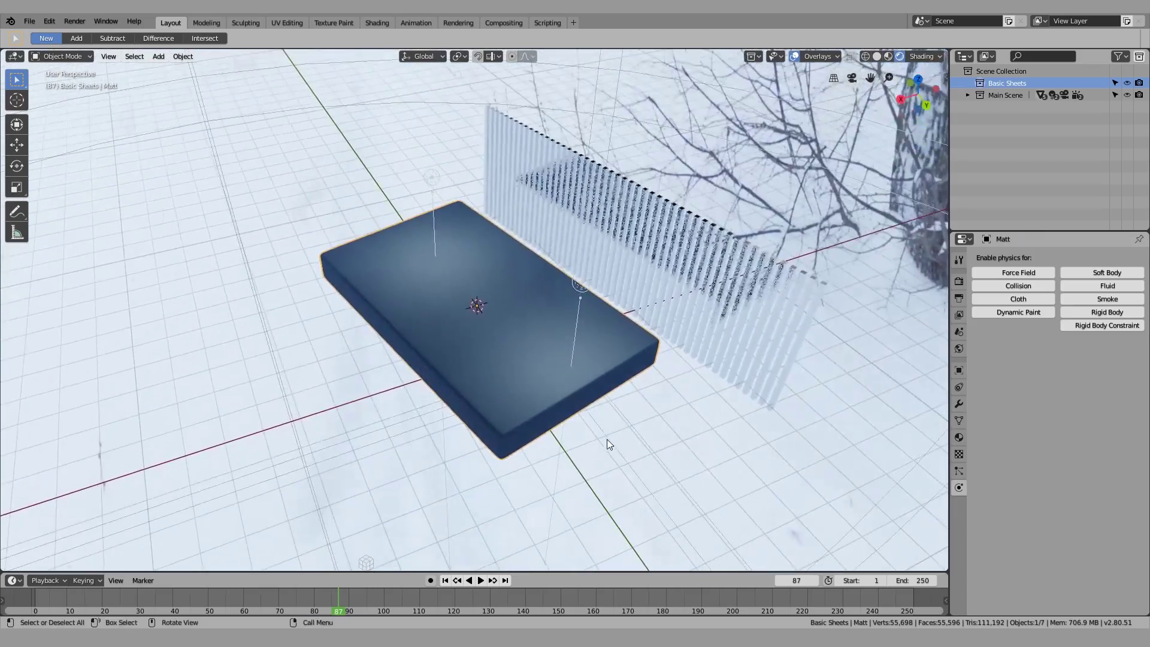
pyautogui.press('Tab')
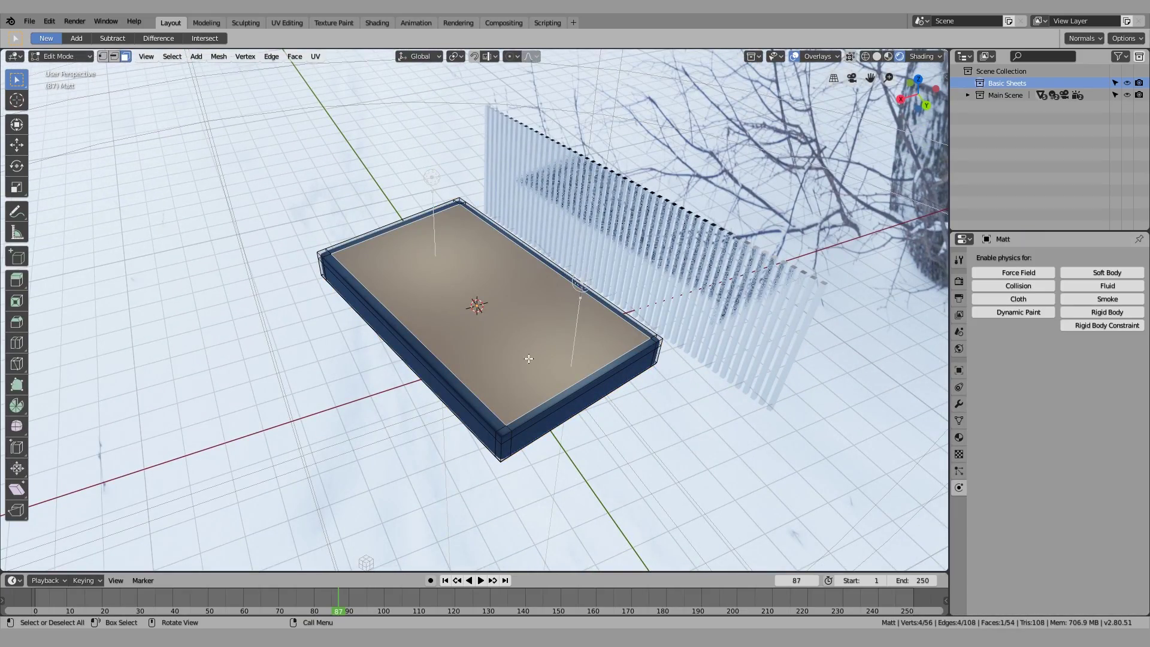
# Duplicate the mattress's upper face in place, separate the copy into its own object, and return to Object Mode
pyautogui.moveTo(431, 369); pyautogui.dragTo(411, 354, button='middle')
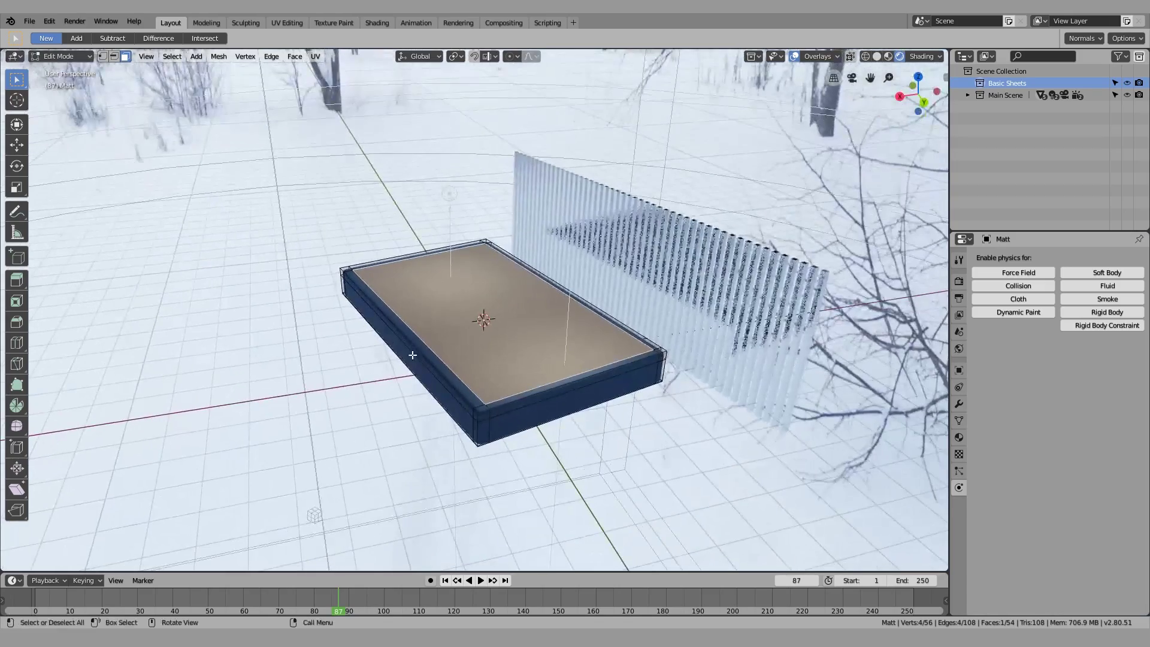
pyautogui.moveTo(485, 319); pyautogui.dragTo(463, 294, button='middle')
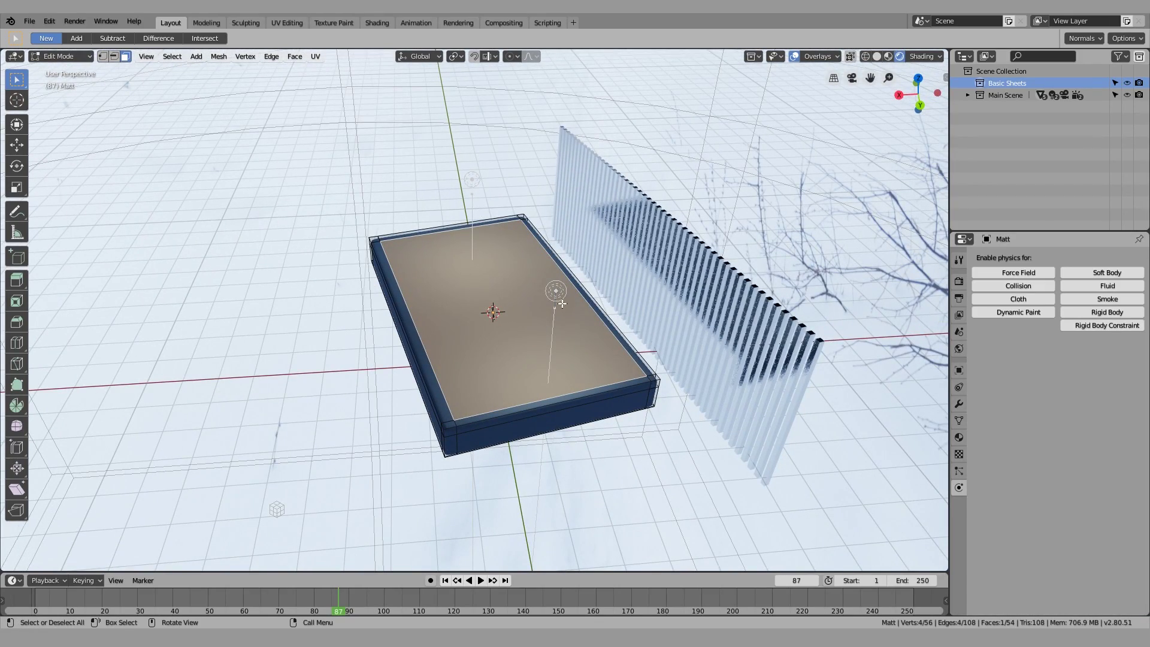
pyautogui.moveTo(563, 304); pyautogui.dragTo(505, 398, button='middle')
pyautogui.hotkey('shift', 'd')
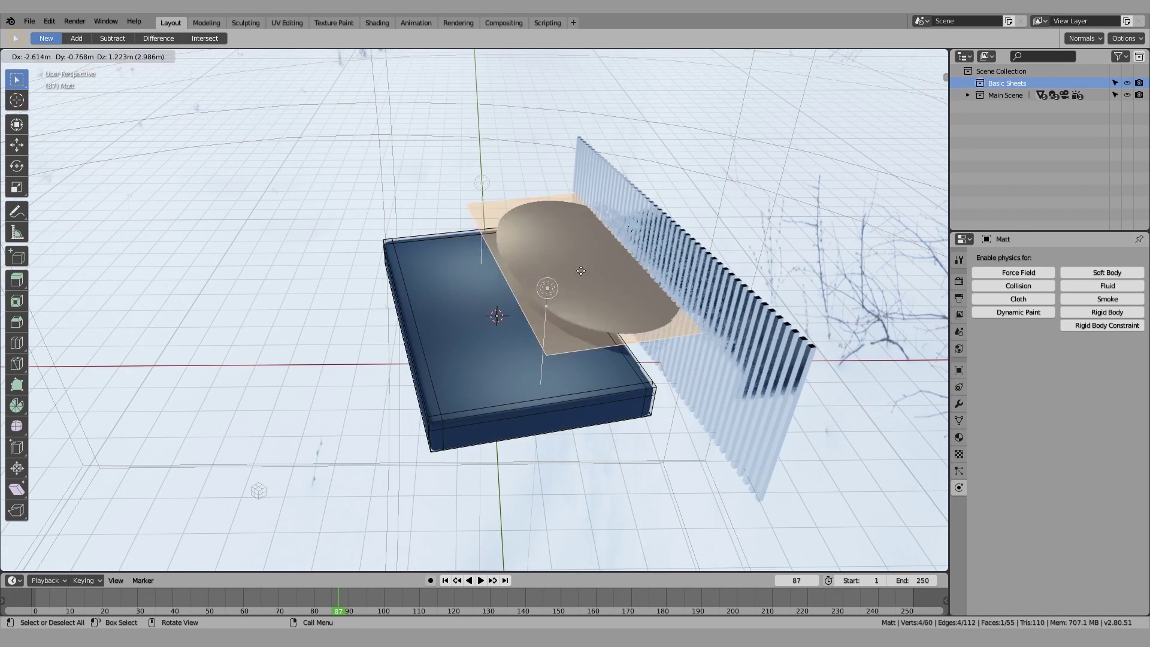
pyautogui.rightClick(493, 248)
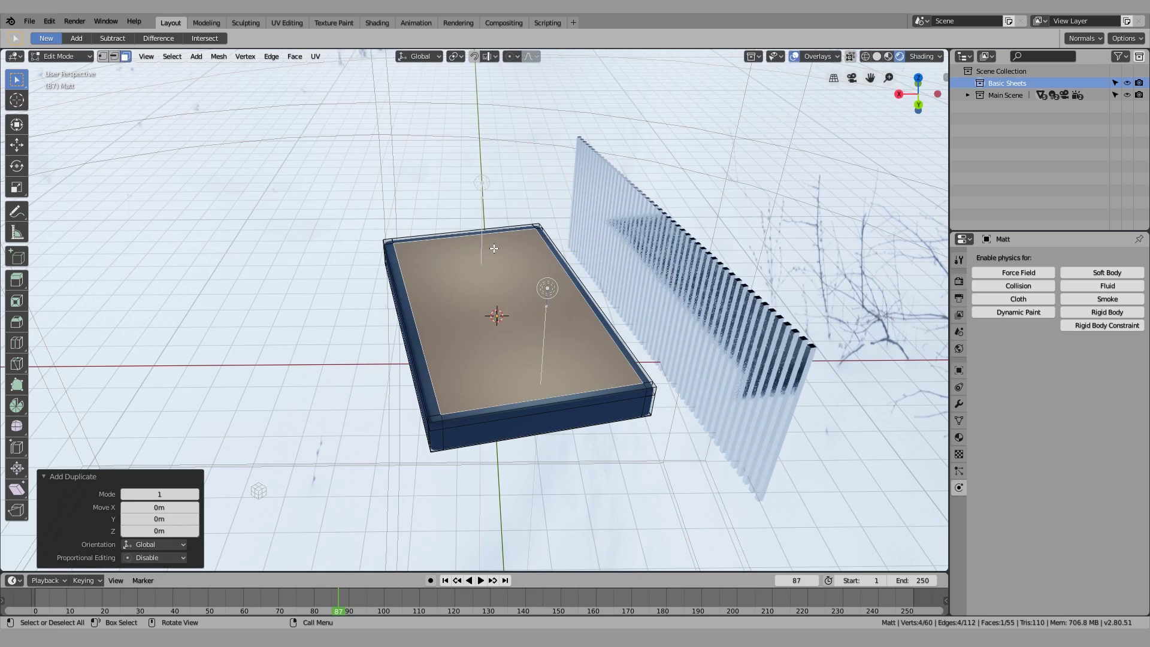
pyautogui.press('x')
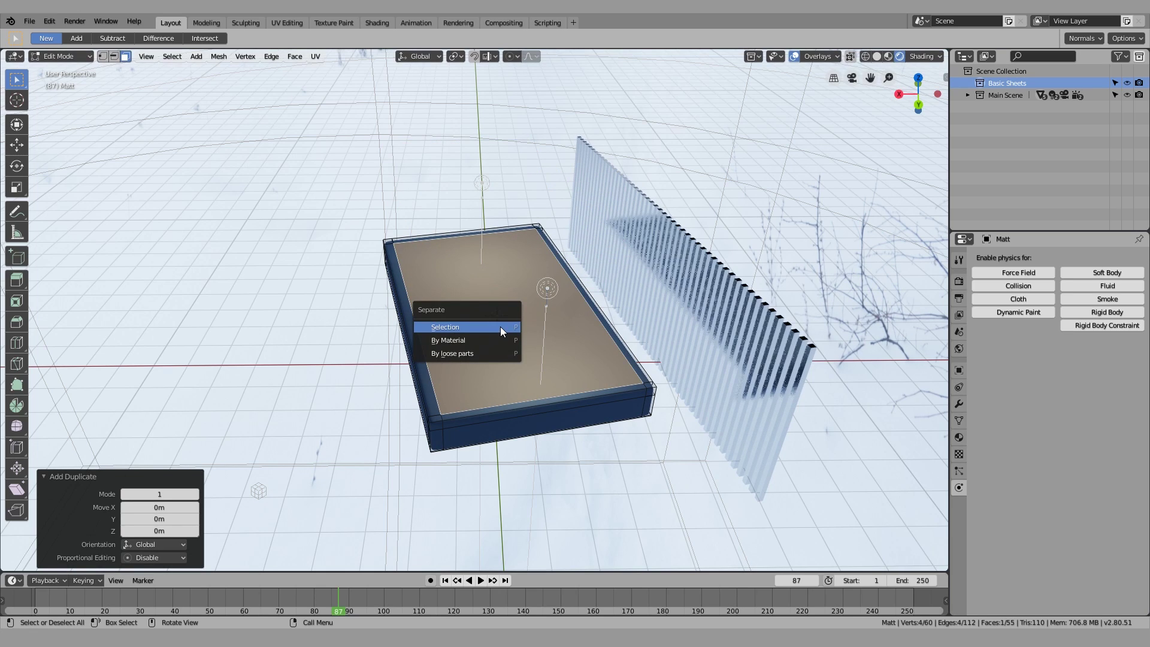
pyautogui.click(501, 325)
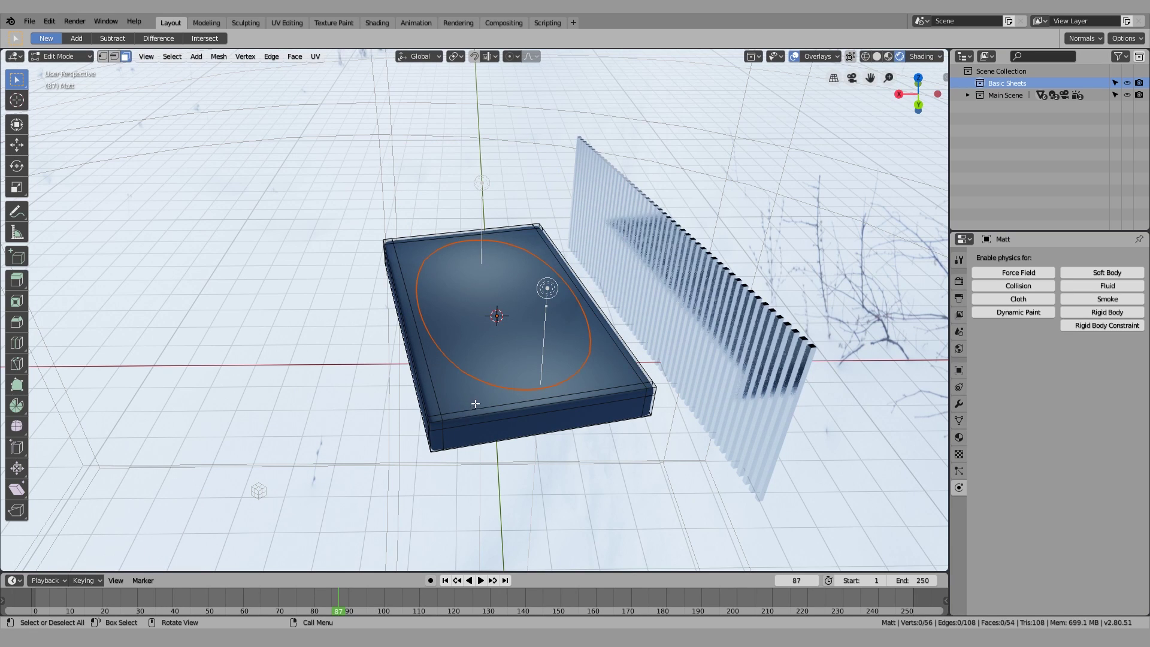
pyautogui.press('Tab')
# Switch the separated sheet's Subdivision modifier to Simple with View and Render levels of 6
pyautogui.moveTo(729, 415); pyautogui.dragTo(598, 411, button='middle')
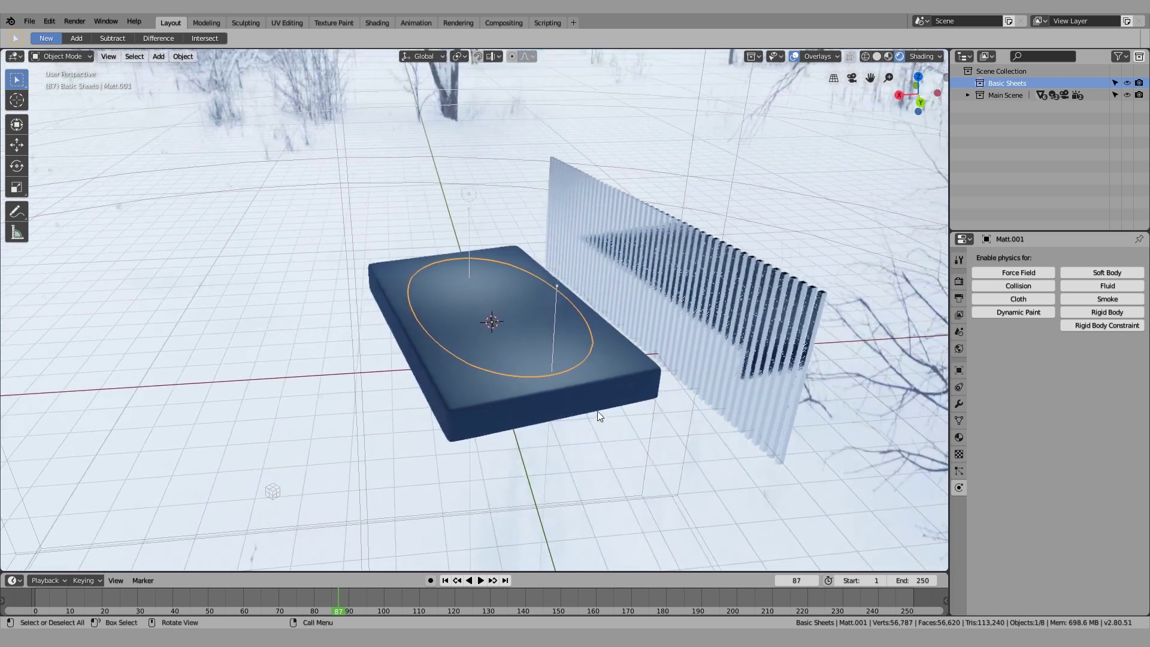
pyautogui.click(959, 403)
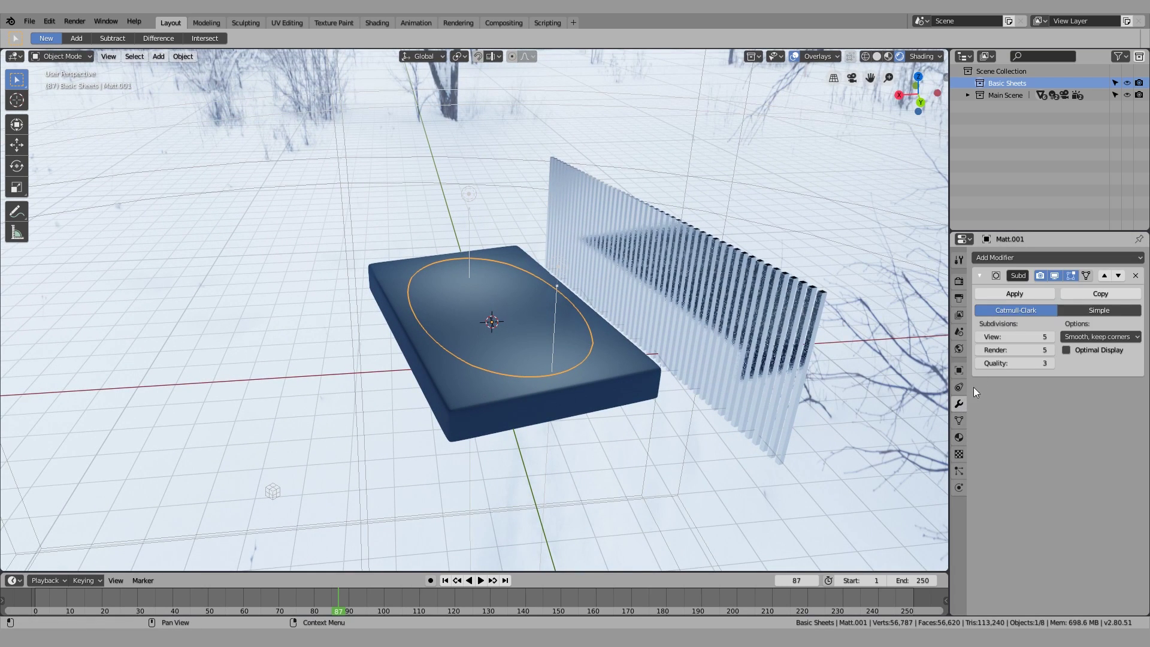
pyautogui.click(1072, 311)
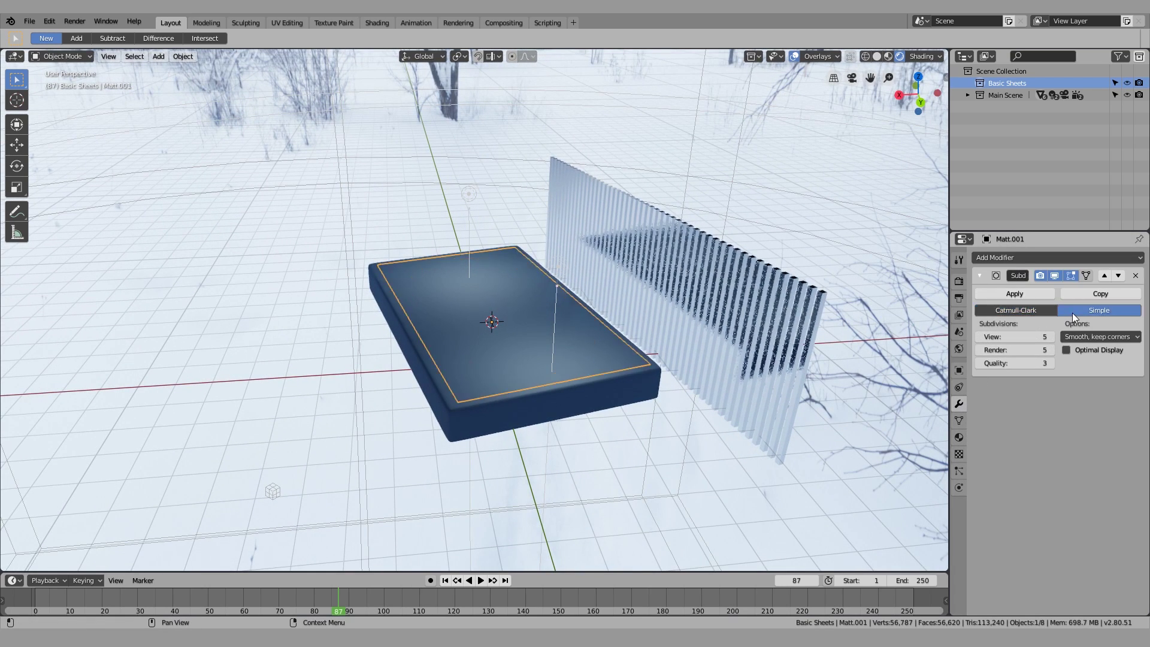
pyautogui.scroll(1, 784, 382)
pyautogui.click(1052, 336)
pyautogui.click(1052, 350)
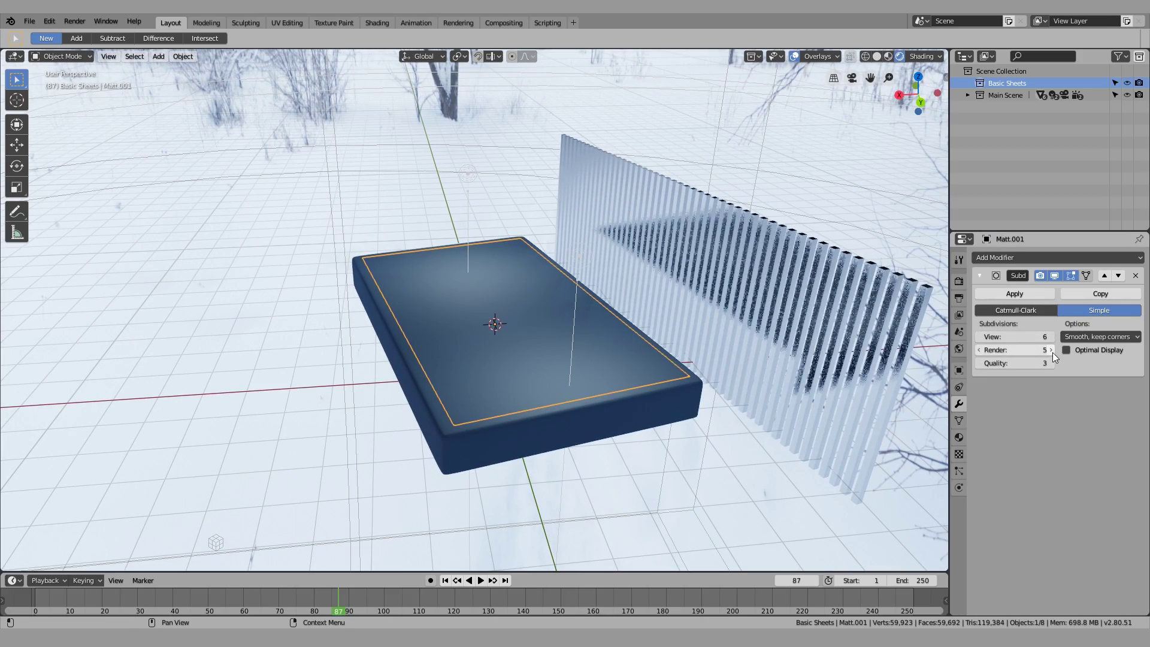
pyautogui.moveTo(542, 413); pyautogui.dragTo(521, 461, button='middle')
pyautogui.moveTo(479, 422); pyautogui.dragTo(527, 375, button='middle')
pyautogui.click(1011, 293)
pyautogui.moveTo(839, 341); pyautogui.dragTo(553, 378, button='middle')
pyautogui.press('g')
pyautogui.press('z')
pyautogui.click(560, 310)
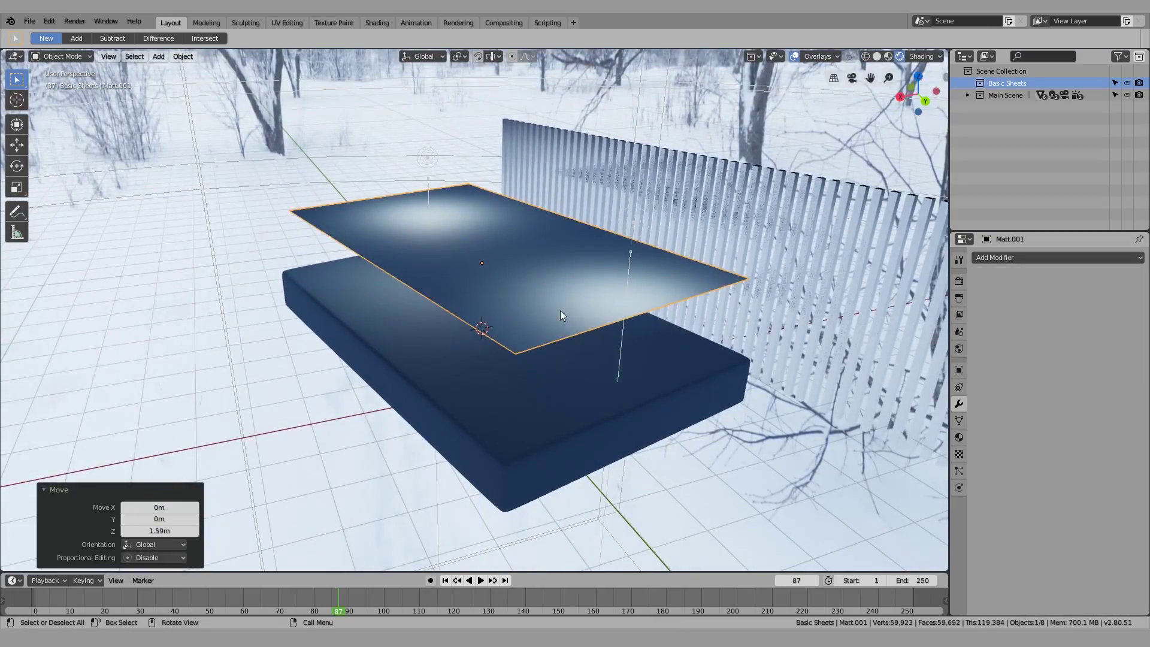
pyautogui.moveTo(559, 310); pyautogui.dragTo(848, 365, button='middle')
pyautogui.hotkey('ctrl', 'z')
pyautogui.hotkey('ctrl', 'z')
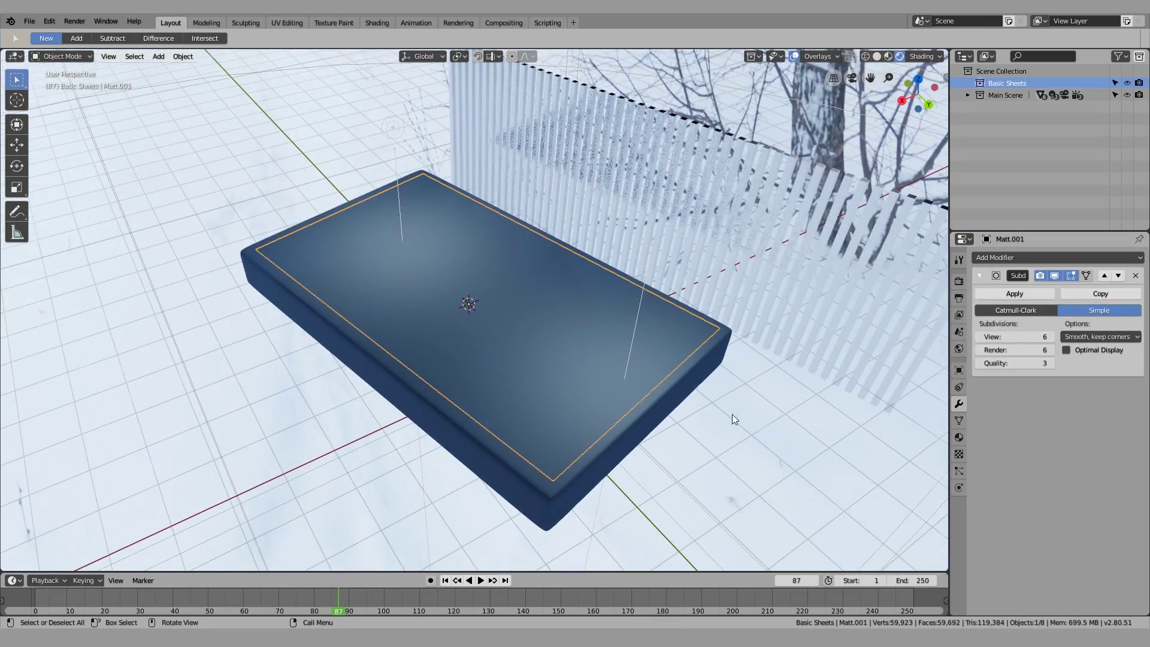
# Raise the sheet along the Z axis so it hovers above the mattress
pyautogui.moveTo(732, 414); pyautogui.dragTo(448, 405, button='middle')
pyautogui.press('g')
pyautogui.press('z')
pyautogui.click(542, 369)
# Enable Cloth physics on the raised sheet and return the timeline to frame 1
pyautogui.moveTo(542, 369); pyautogui.dragTo(936, 386, button='middle')
pyautogui.click(959, 487)
pyautogui.moveTo(747, 439); pyautogui.dragTo(752, 397, button='middle')
pyautogui.click(1019, 299)
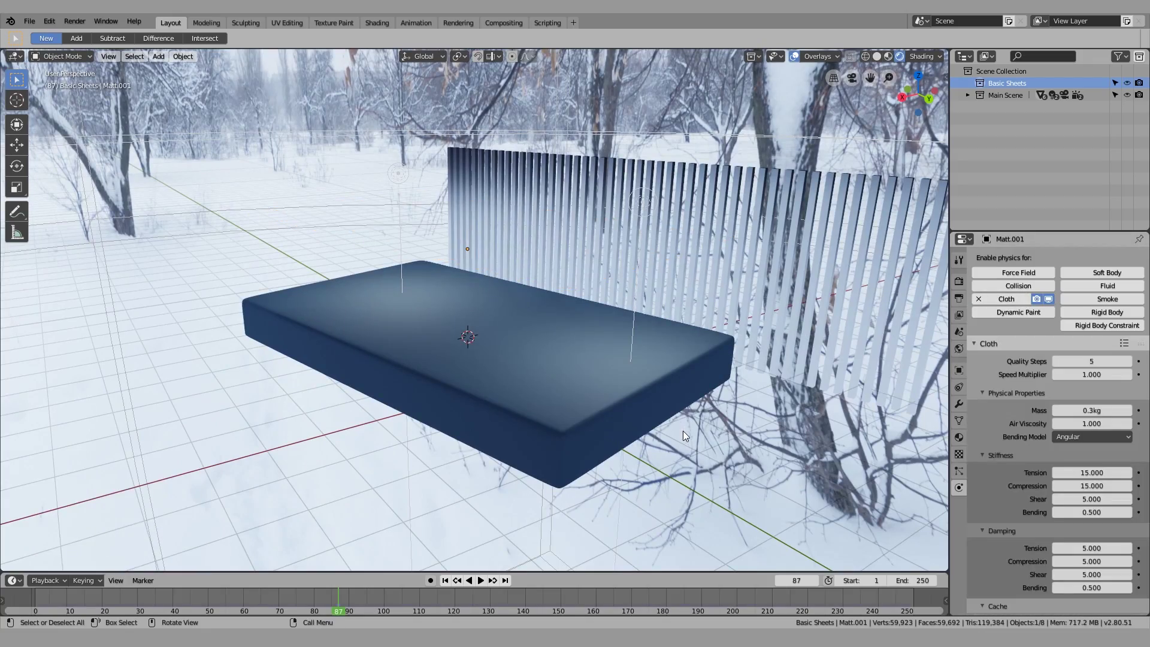
pyautogui.moveTo(723, 439); pyautogui.dragTo(680, 479, button='middle')
pyautogui.scroll(-5, 681, 479)
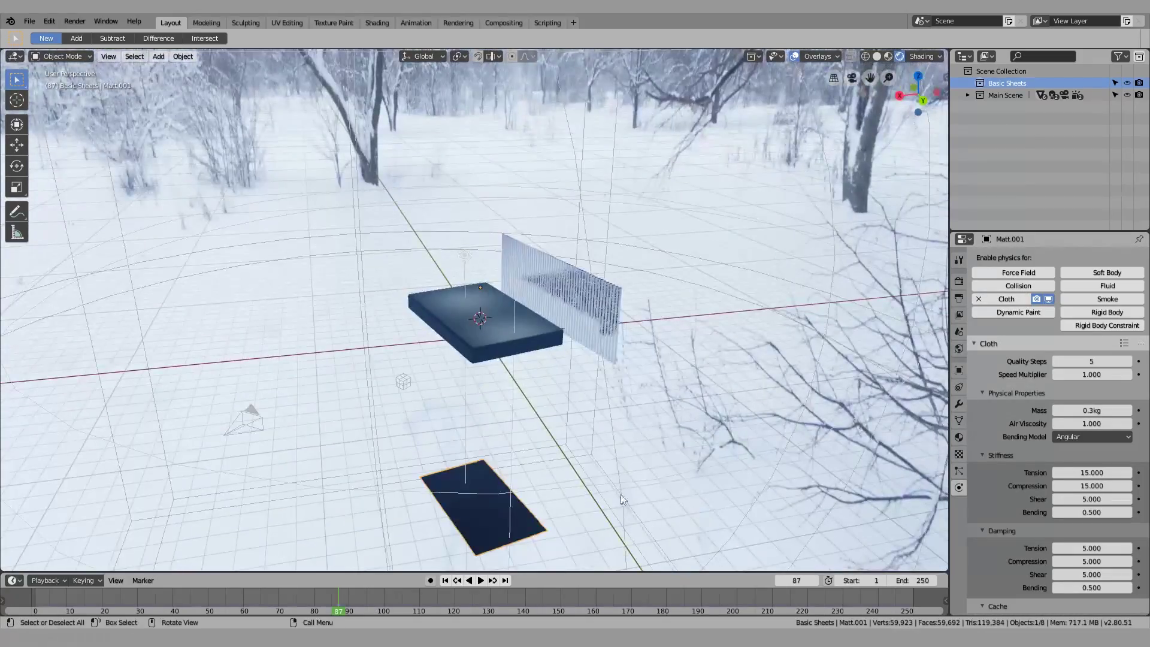
pyautogui.moveTo(519, 510); pyautogui.dragTo(537, 513, button='middle')
pyautogui.click(445, 580)
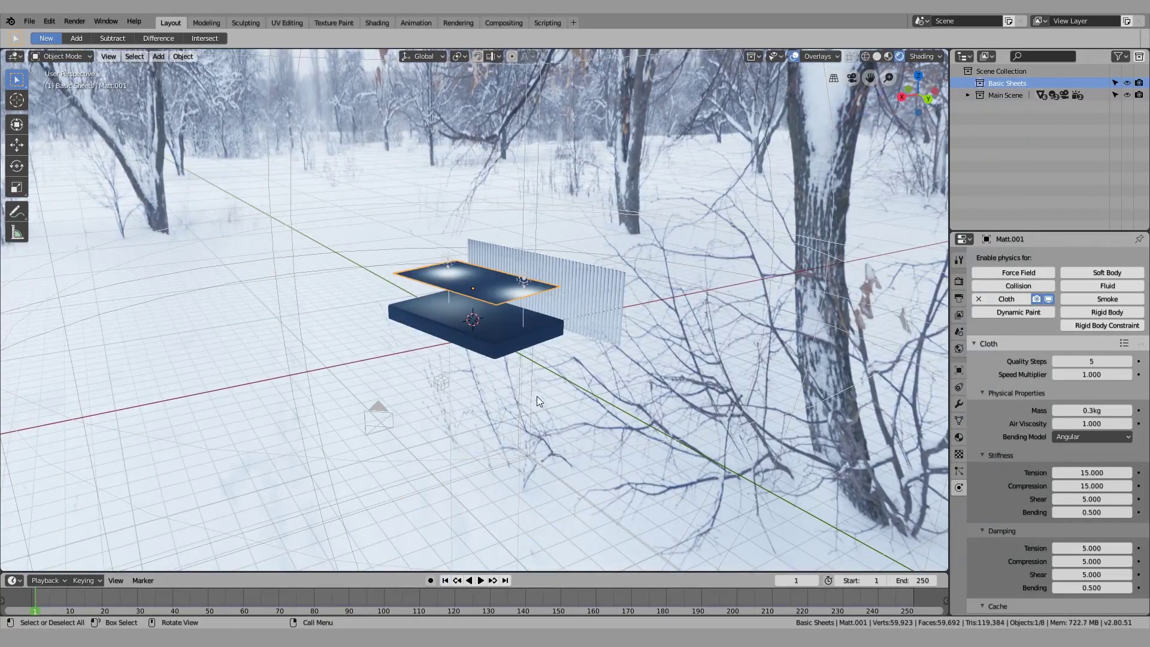
# Enable Collision physics on the mattress block
pyautogui.scroll(4, 537, 397)
pyautogui.keyDown('shift'); pyautogui.moveTo(509, 430); pyautogui.dragTo(408, 467, button='middle'); pyautogui.keyUp('shift')
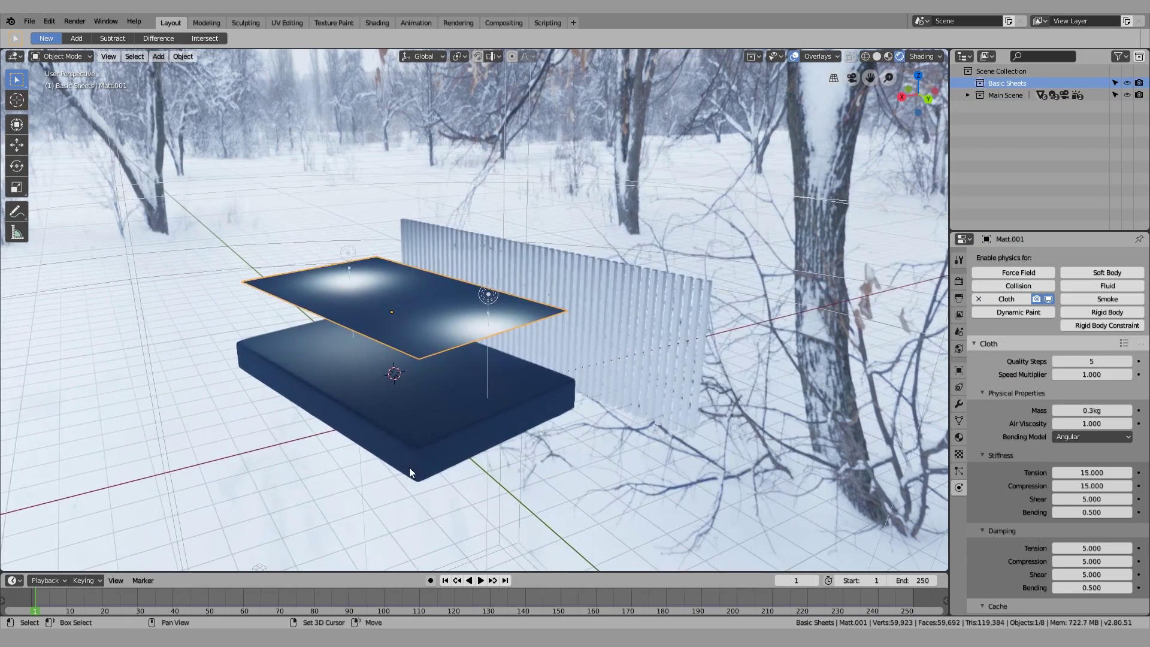
pyautogui.keyDown('shift'); pyautogui.moveTo(407, 293); pyautogui.dragTo(440, 260, button='middle'); pyautogui.keyUp('shift')
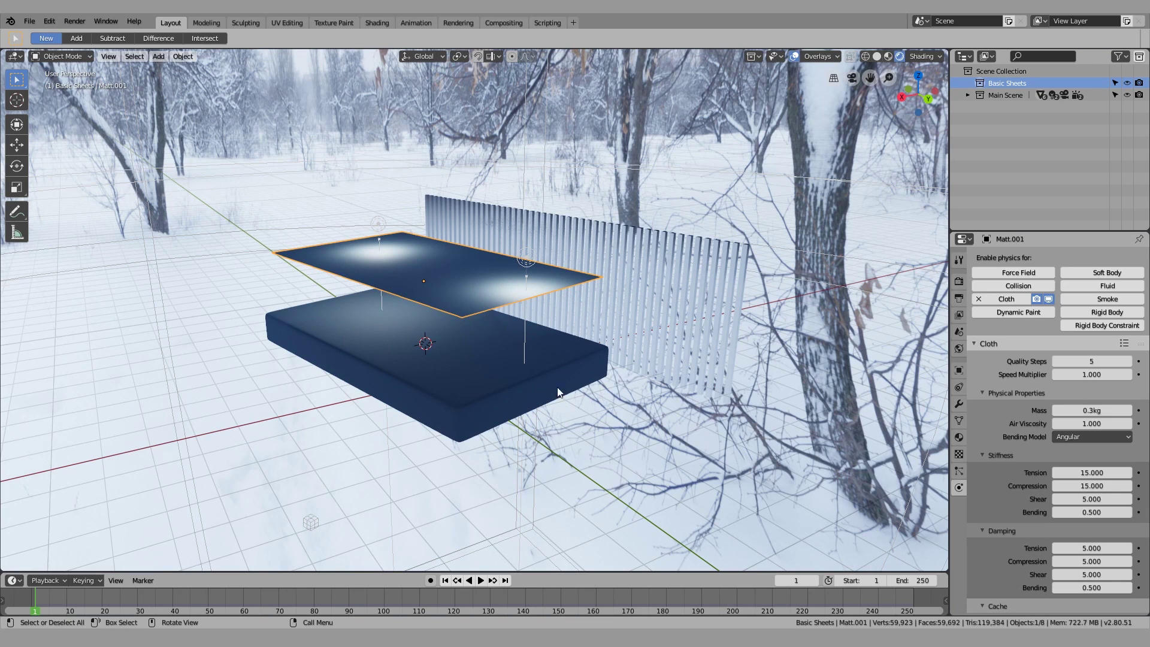
pyautogui.click(461, 396)
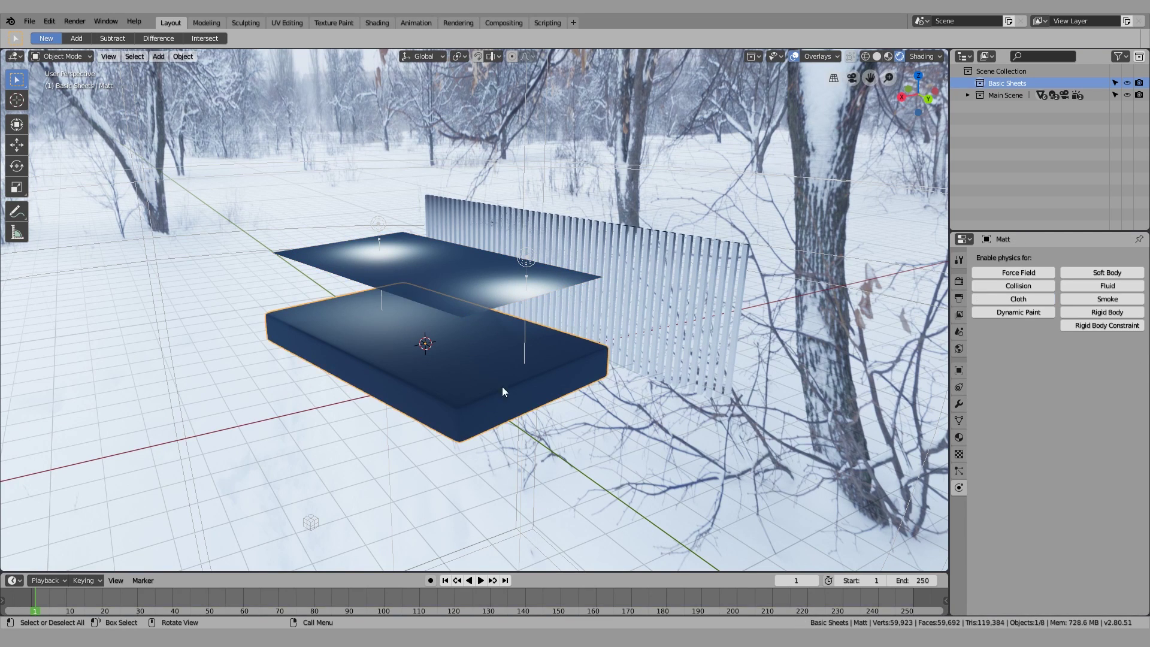
pyautogui.click(1032, 286)
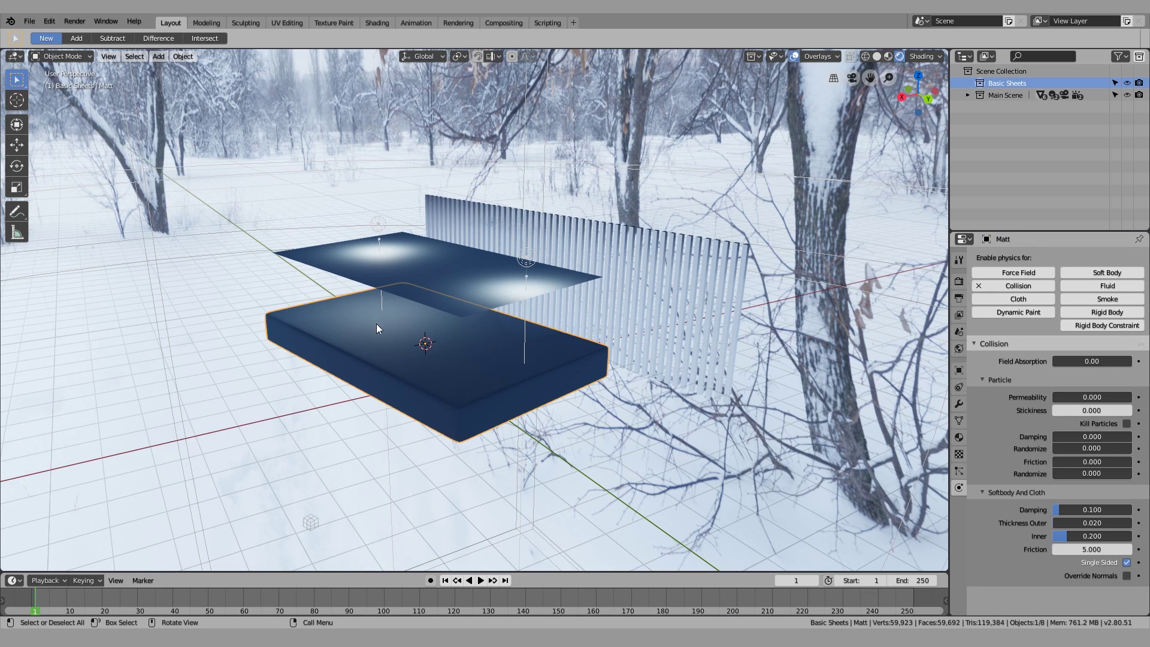
# Enlarge the sheet uniformly by a factor of 1.110, and by a further 1.030, so it overhangs the mattress
pyautogui.click(360, 317)
pyautogui.moveTo(358, 316); pyautogui.dragTo(545, 400, button='middle')
pyautogui.press('s')
pyautogui.click(588, 386)
pyautogui.scroll(2, 527, 350)
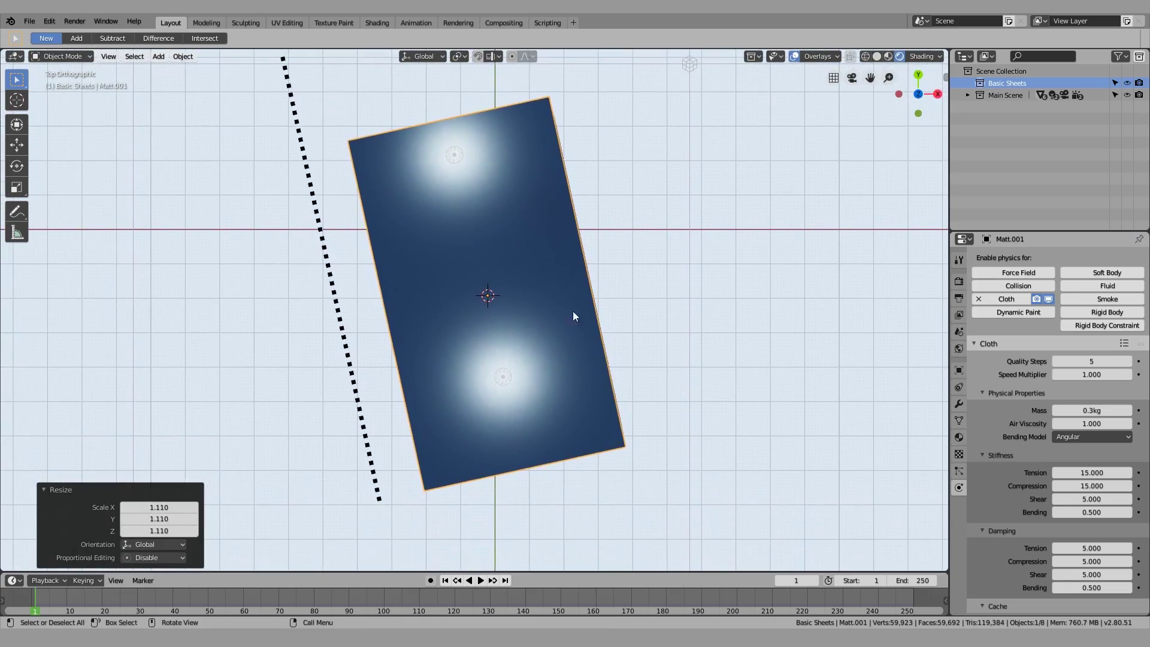
pyautogui.press('s')
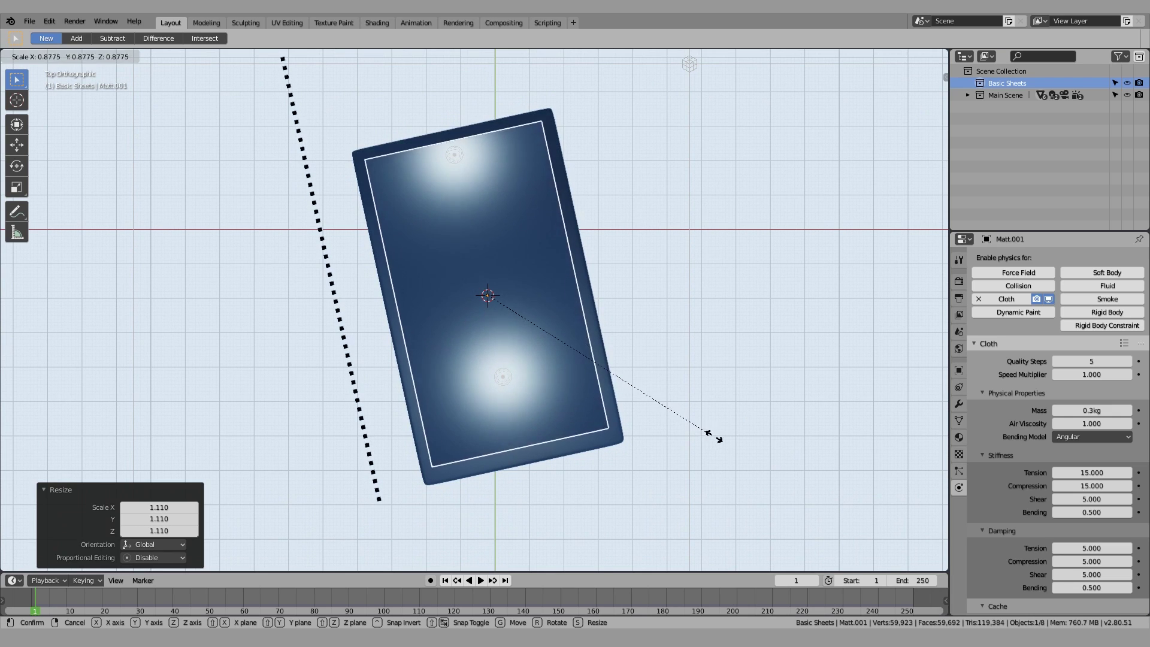
pyautogui.click(749, 458)
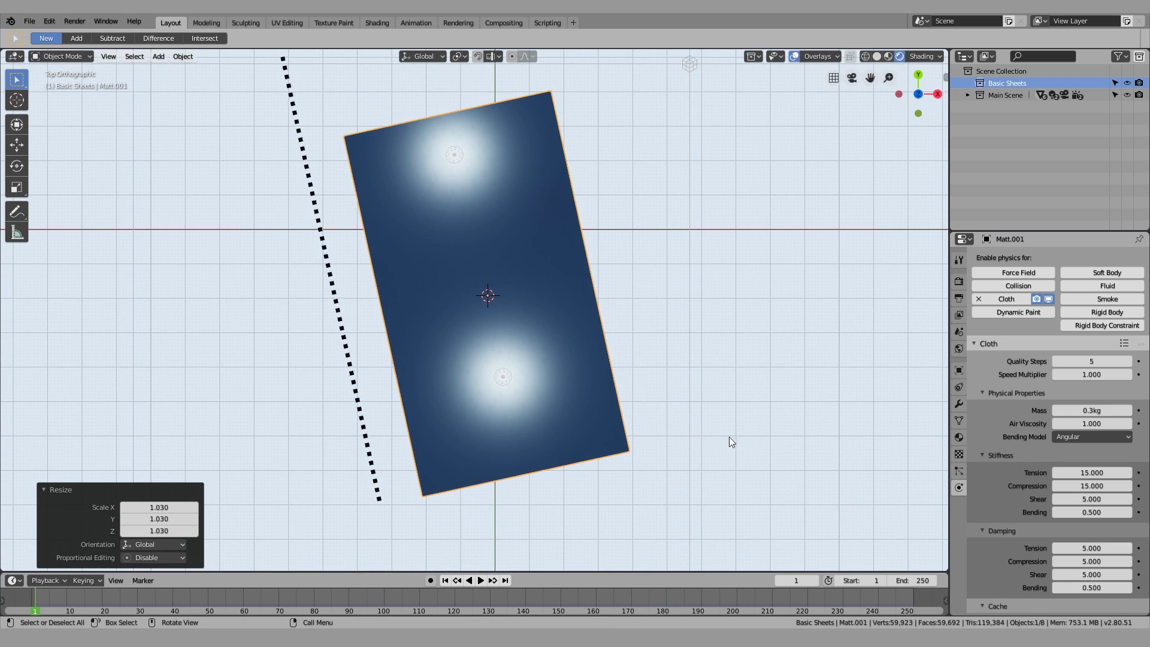
# Widen the sheet by a factor of 1.120 along its local Y axis
pyautogui.press('s')
pyautogui.press('y')
pyautogui.press('y')
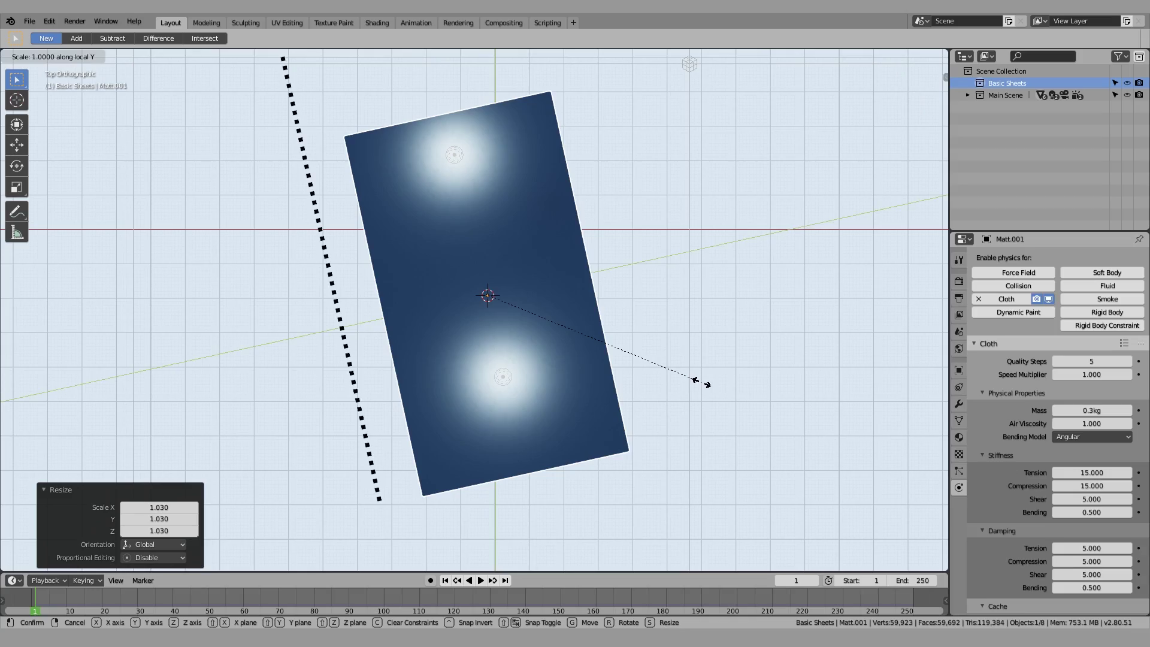
pyautogui.click(729, 379)
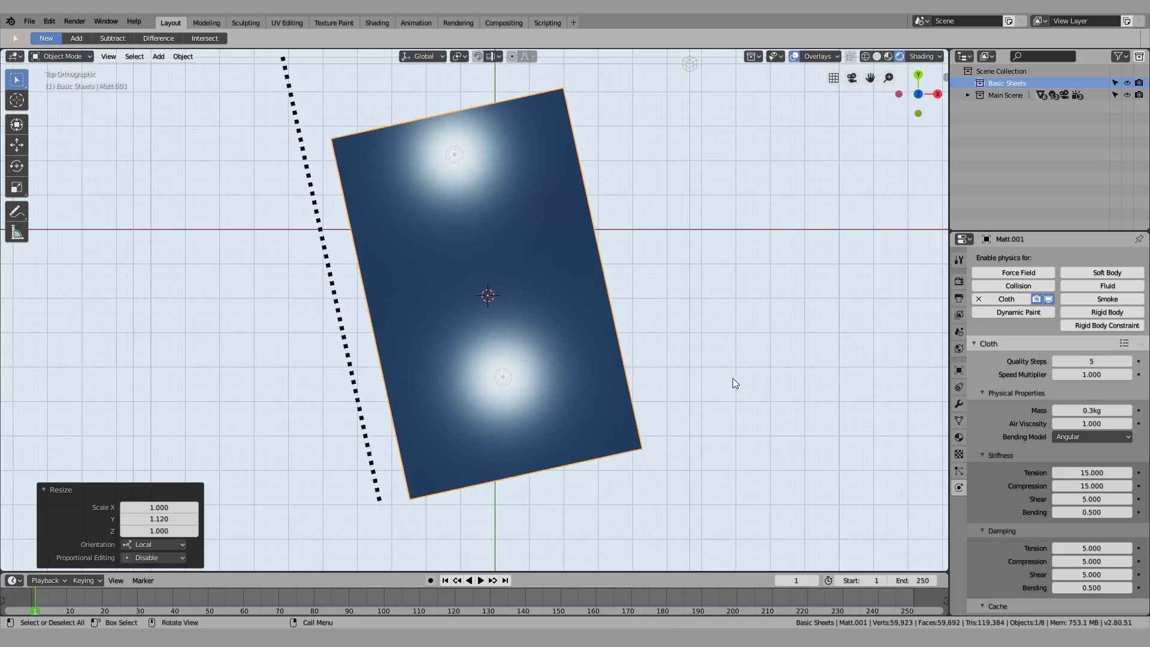
# Set the sheet's cloth Quality Steps to 6, without a keyframe on that value
pyautogui.moveTo(732, 379); pyautogui.dragTo(392, 321, button='middle')
pyautogui.click(479, 386)
pyautogui.moveTo(486, 411); pyautogui.dragTo(508, 444, button='middle')
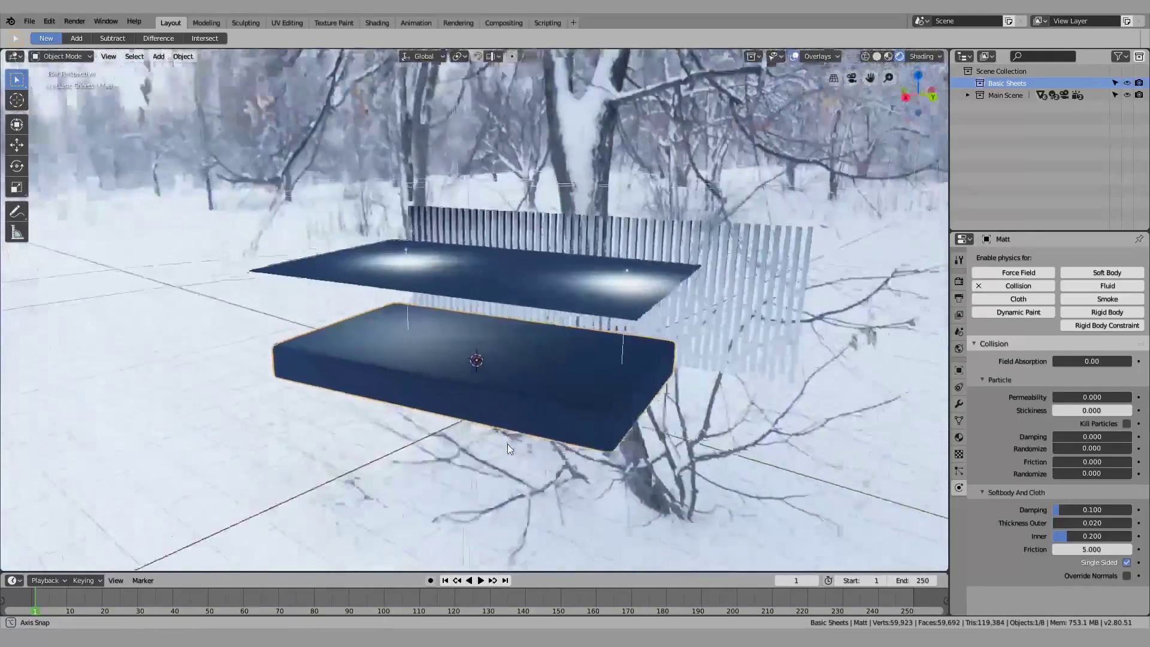
pyautogui.click(585, 308)
pyautogui.click(1139, 361)
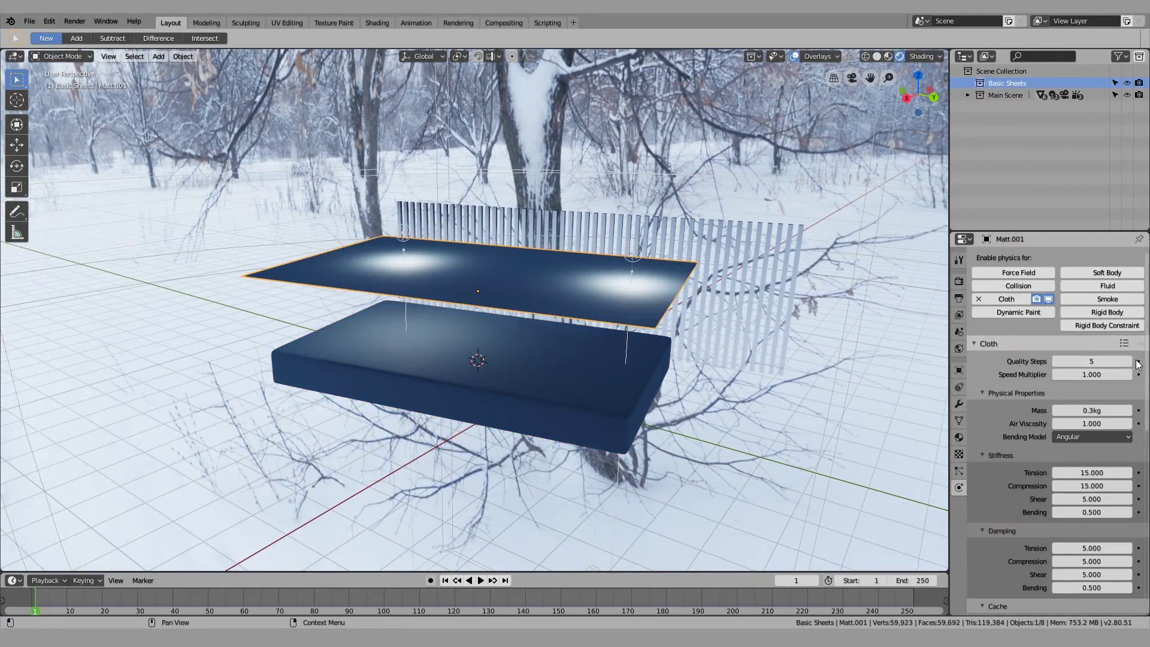
pyautogui.keyDown('shift'); pyautogui.moveTo(804, 423); pyautogui.dragTo(768, 390, button='middle'); pyautogui.keyUp('shift')
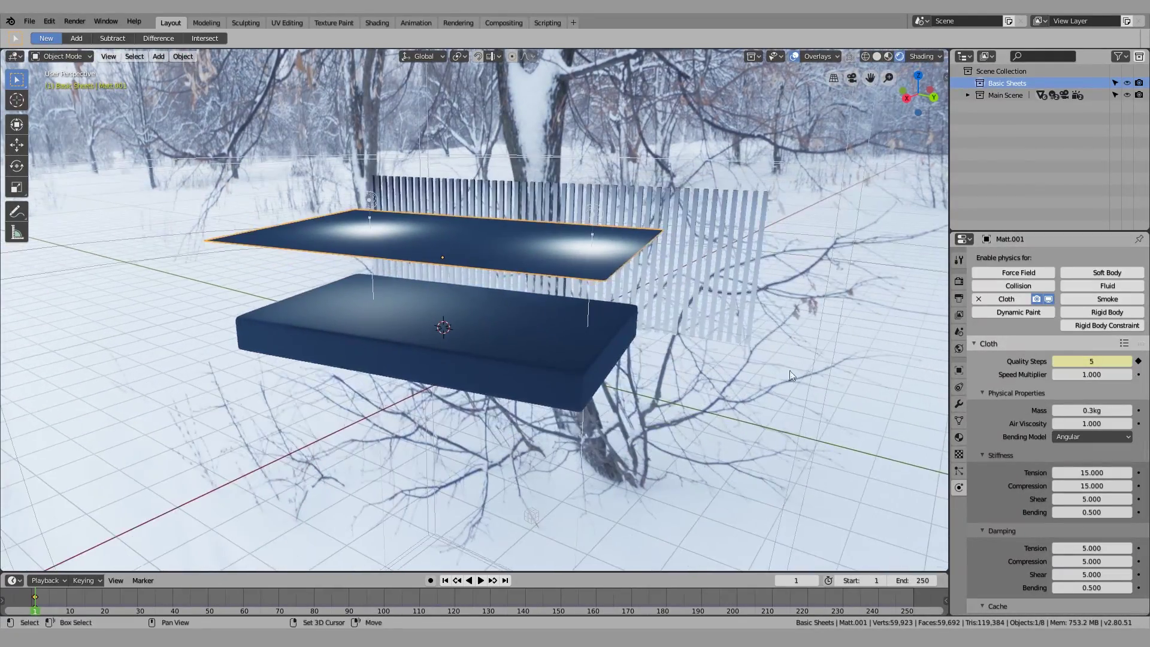
pyautogui.click(1139, 361)
pyautogui.click(1128, 361)
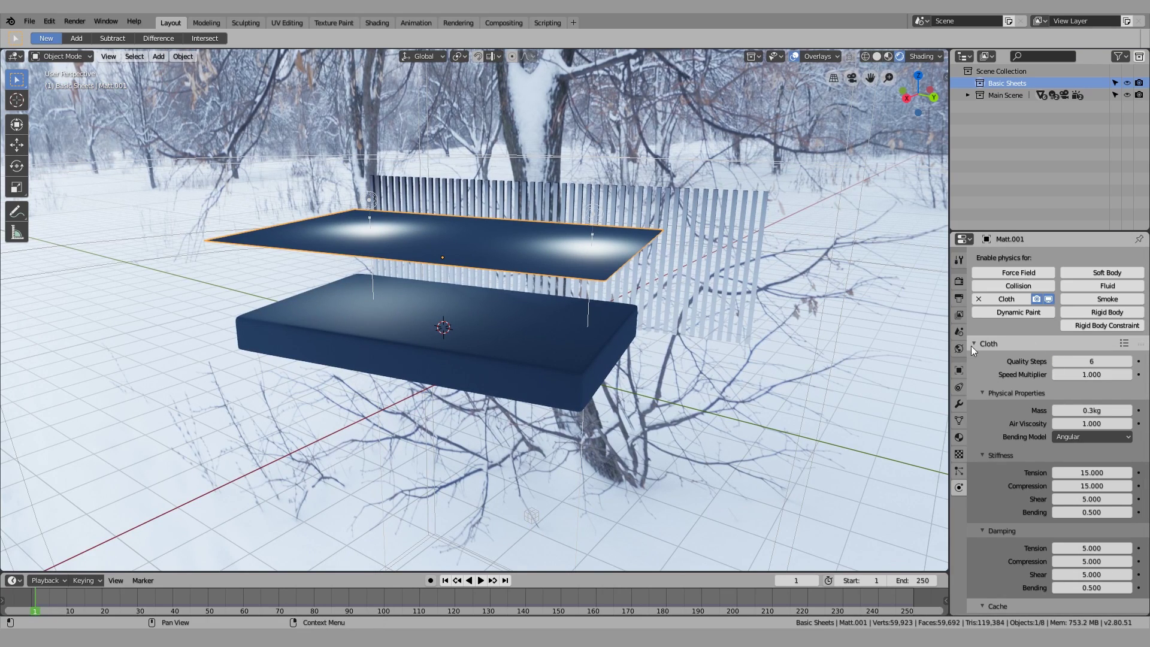
# Enable Self Collision in the sheet's cloth settings
pyautogui.keyDown('shift'); pyautogui.moveTo(681, 338); pyautogui.dragTo(617, 271, button='middle'); pyautogui.keyUp('shift')
pyautogui.scroll(-15, 1062, 485)
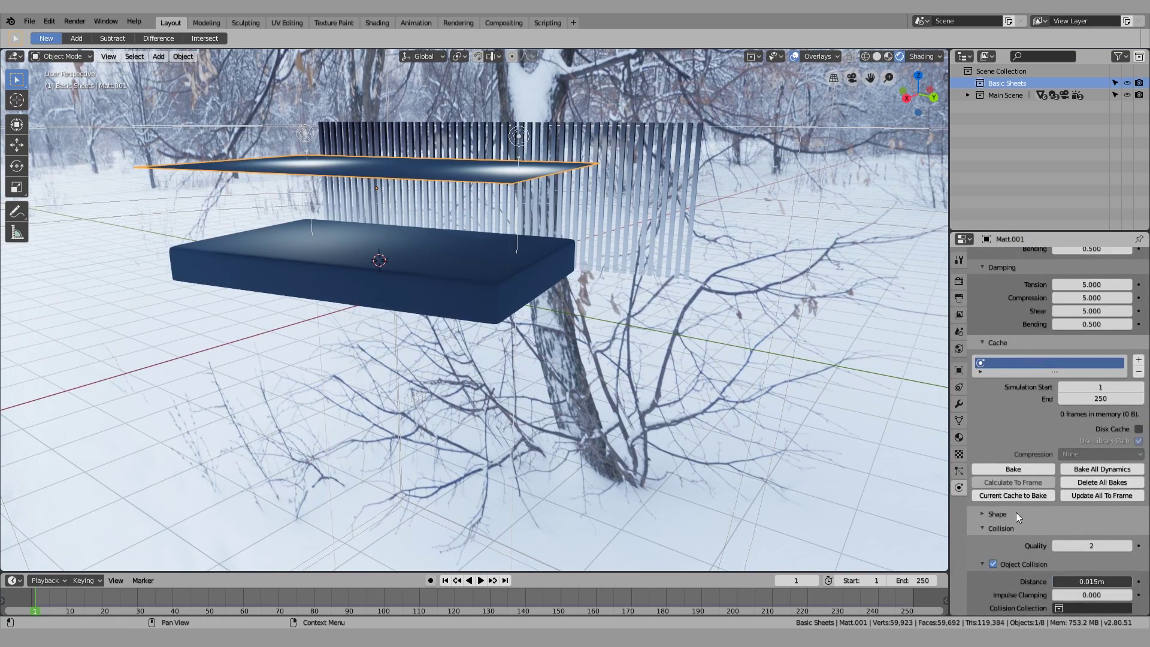
pyautogui.moveTo(433, 357); pyautogui.dragTo(463, 388, button='middle')
pyautogui.click(992, 520)
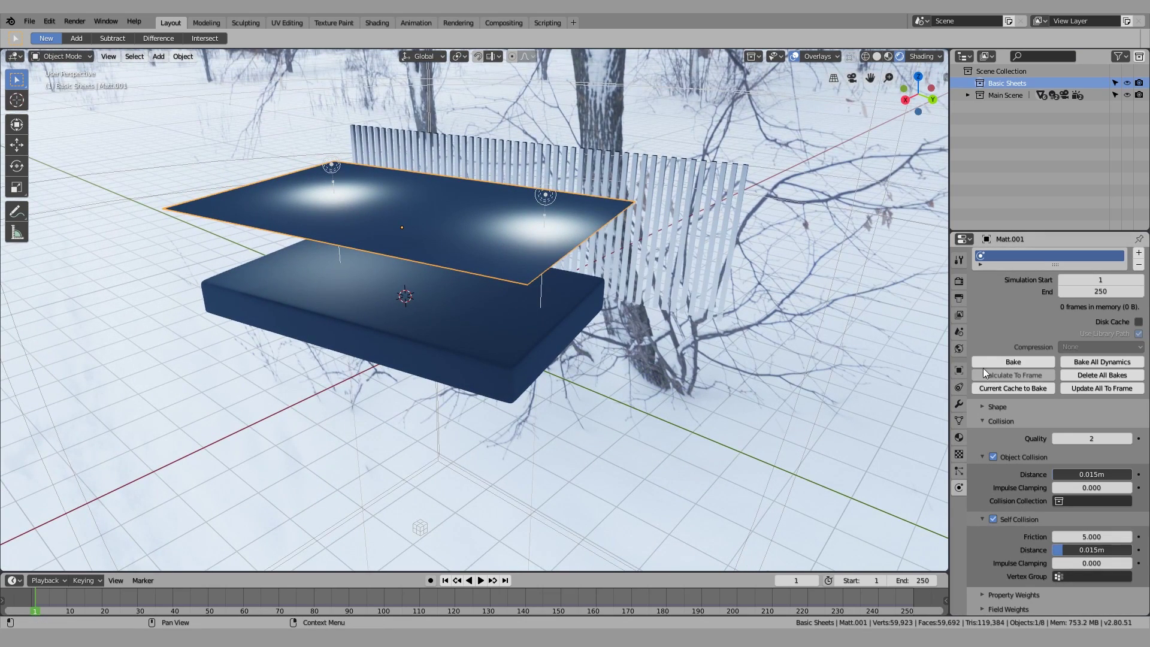
# Bake the sheet's cloth simulation, interrupt the bake at about frame 48, and play it back to frame 61
pyautogui.click(1005, 359)
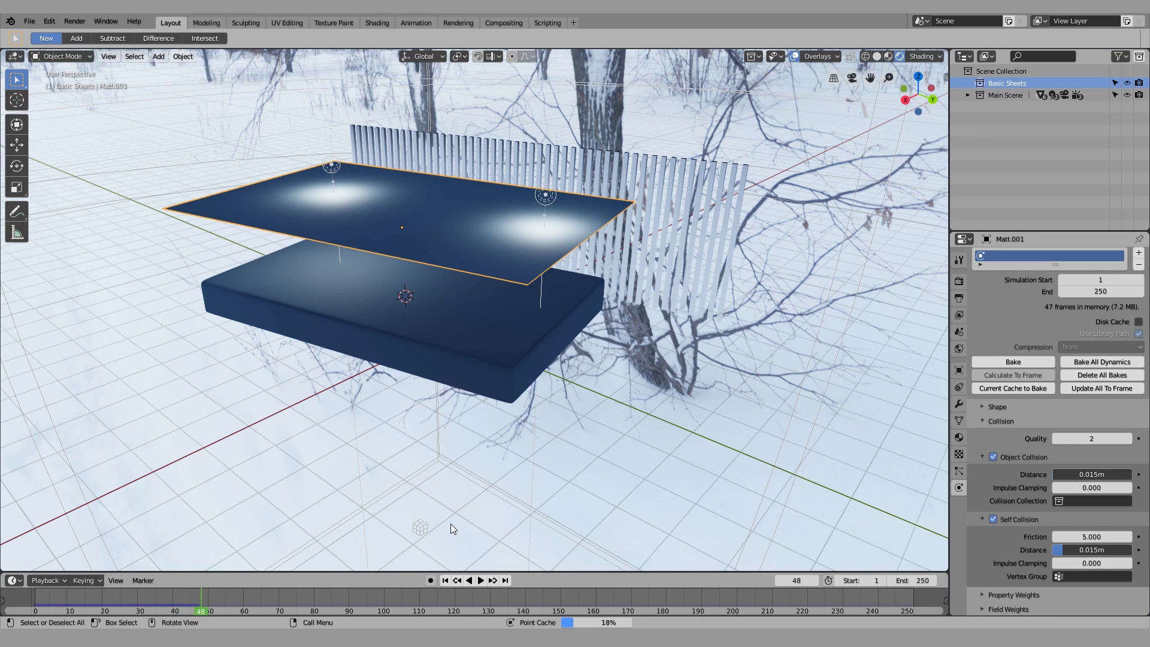
pyautogui.press('Escape')
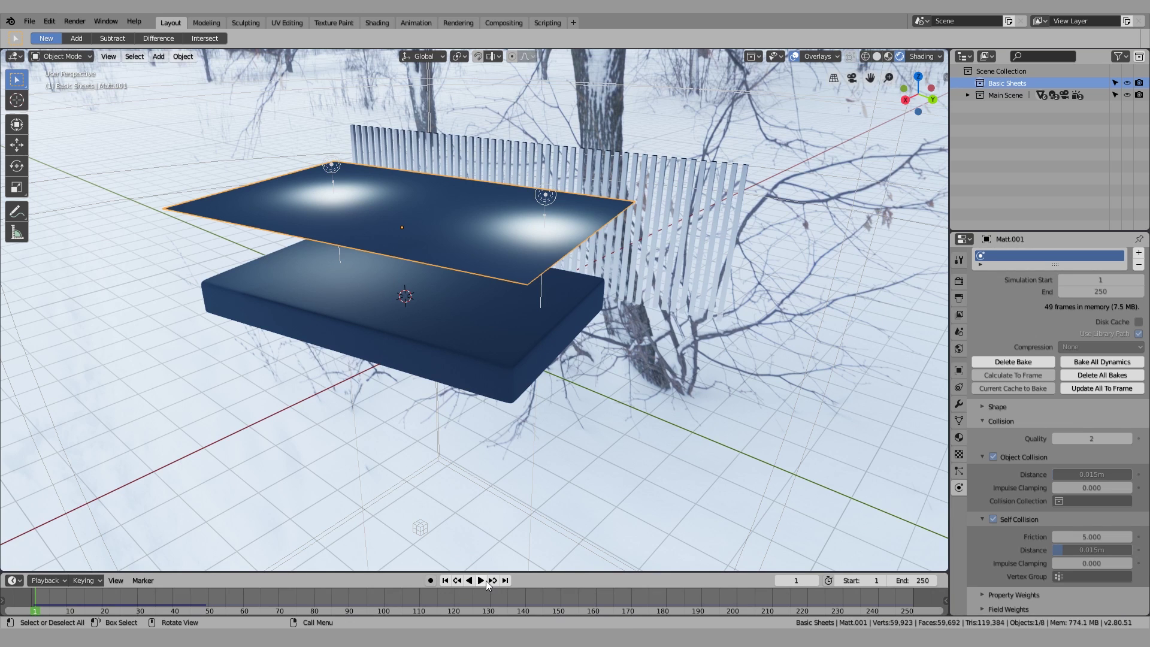
pyautogui.click(480, 580)
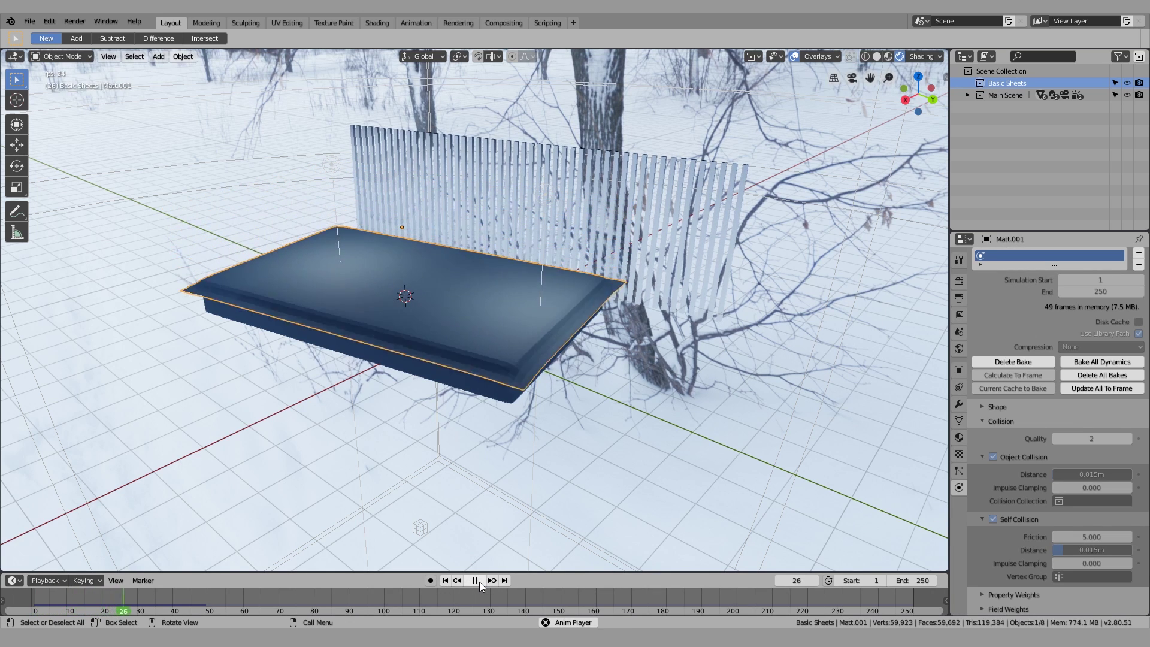
pyautogui.click(479, 580)
# Try setting the draped sheet's subdivision to level 2, and undo it
pyautogui.moveTo(462, 527); pyautogui.dragTo(404, 477, button='middle')
pyautogui.click(405, 477)
pyautogui.moveTo(390, 419); pyautogui.dragTo(450, 439, button='middle')
pyautogui.scroll(2, 555, 383)
pyautogui.click(555, 384)
pyautogui.moveTo(627, 418); pyautogui.dragTo(614, 395, button='middle')
pyautogui.hotkey('ctrl', '2')
pyautogui.moveTo(545, 432); pyautogui.dragTo(456, 461, button='middle')
pyautogui.hotkey('ctrl', 'z')
pyautogui.moveTo(659, 476); pyautogui.dragTo(513, 402, button='middle')
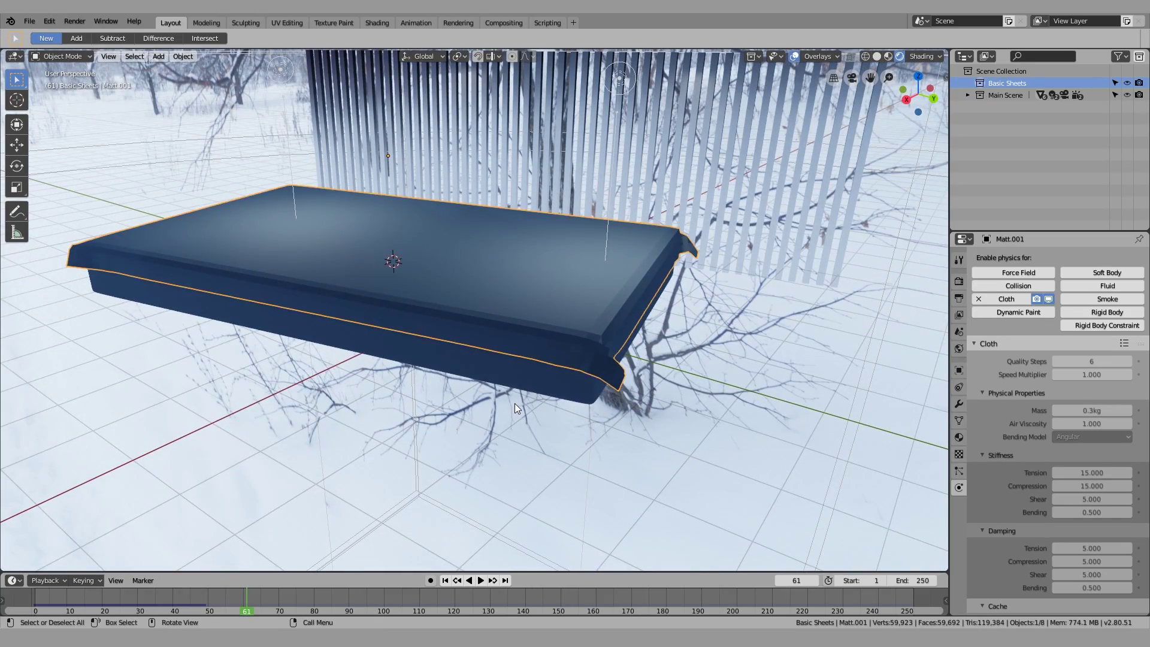
# Reveal all hidden room objects, show the scene through the camera, and select only the sheet
pyautogui.hotkey('alt', 'h')
pyautogui.press('KP_0')
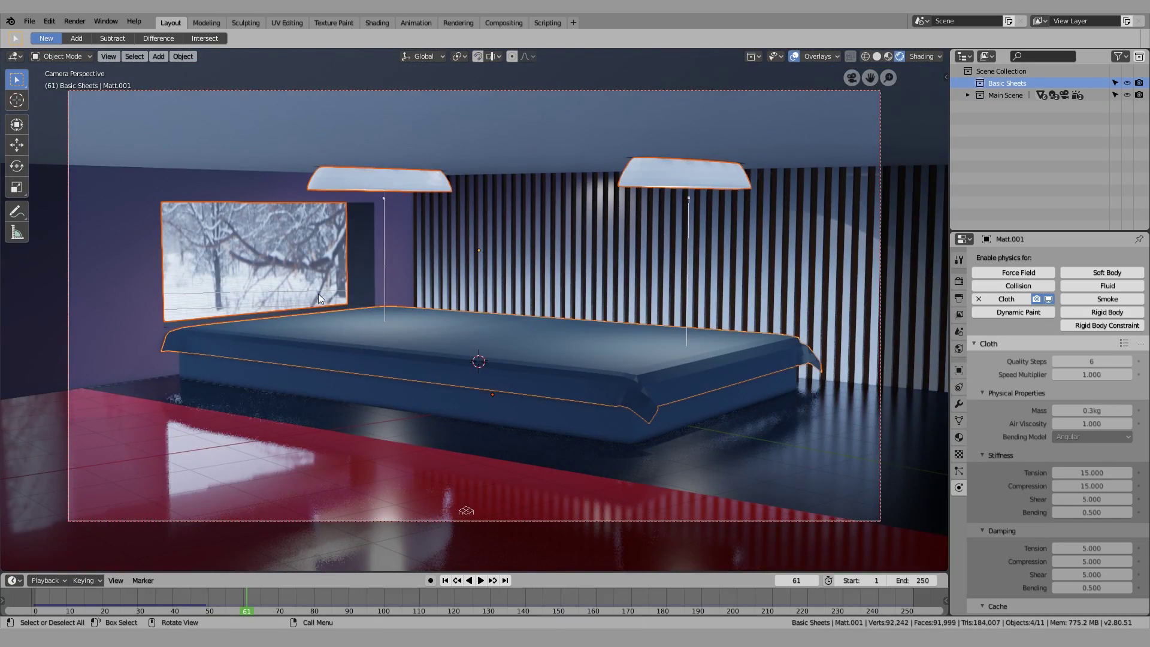
pyautogui.hotkey('alt', 'a')
pyautogui.click(634, 368)
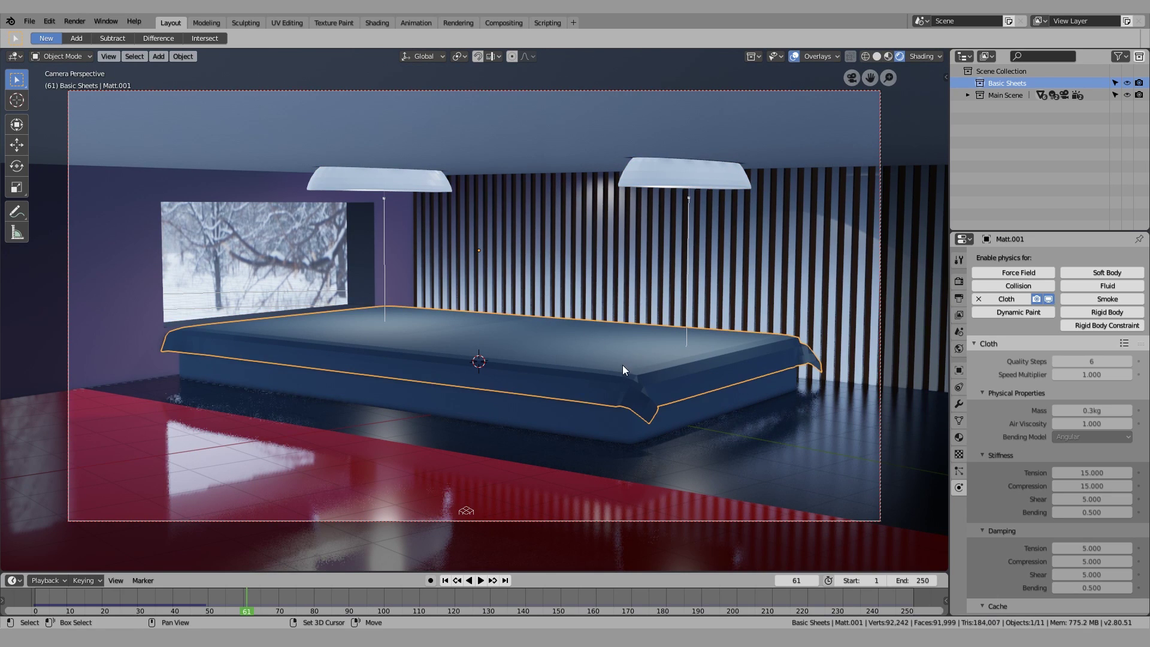
# Try the sheet's existing subdivision at level 2, and check its mesh in Edit Mode and in reverse playback
pyautogui.hotkey('ctrl', '2')
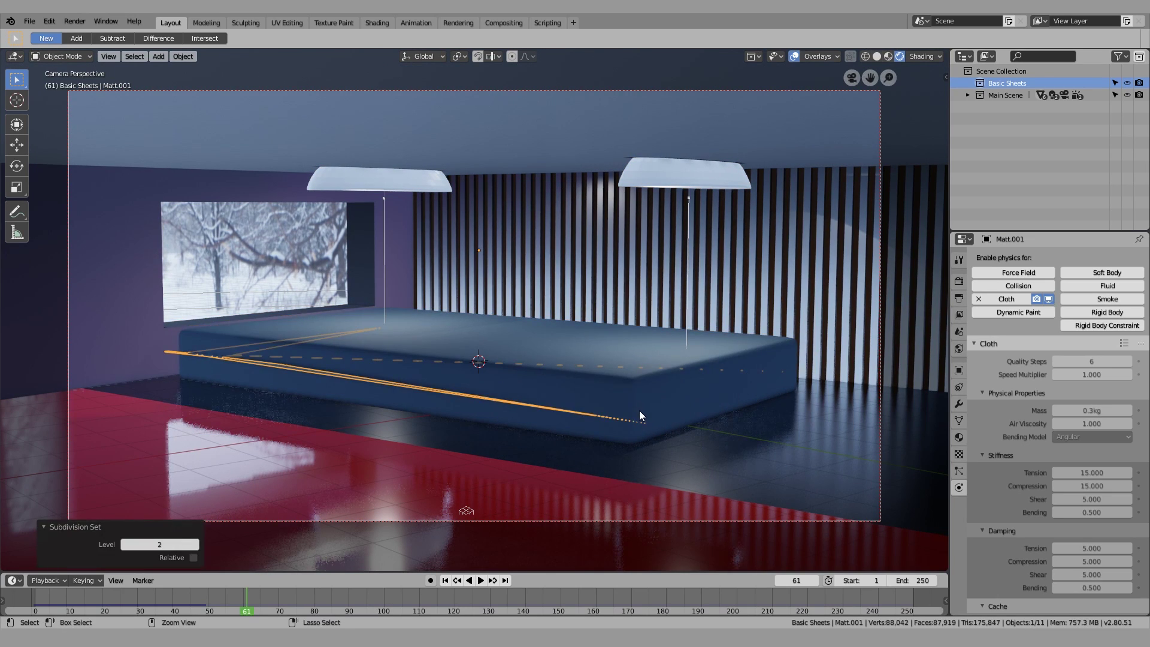
pyautogui.press('Tab')
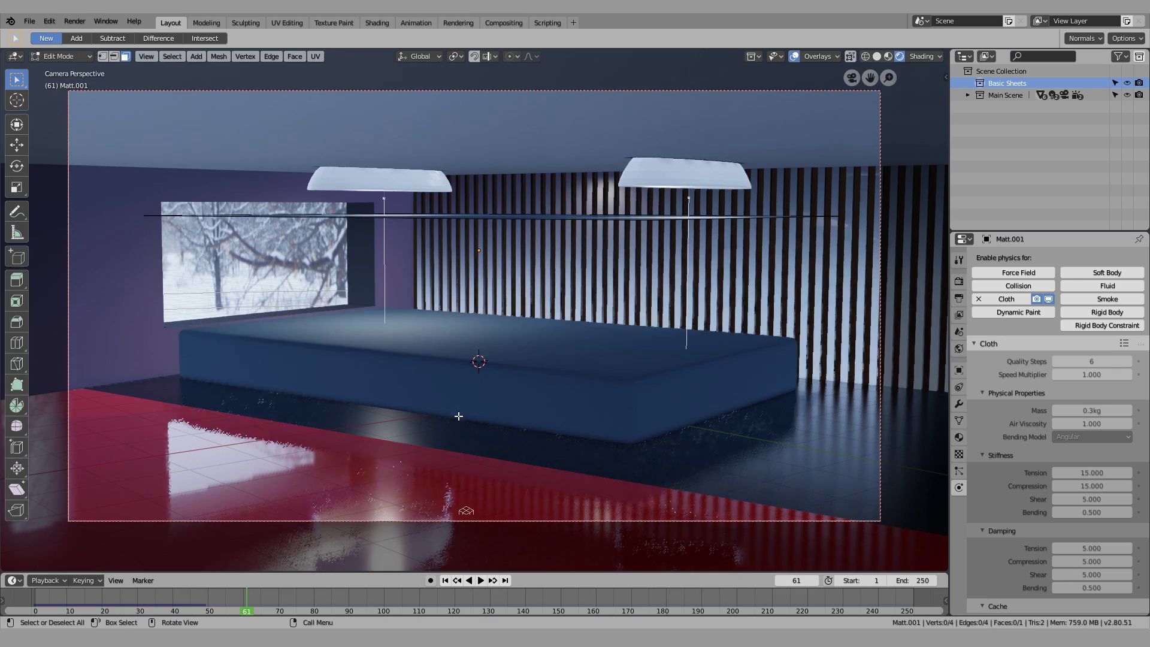
pyautogui.moveTo(553, 368); pyautogui.dragTo(549, 293, button='middle')
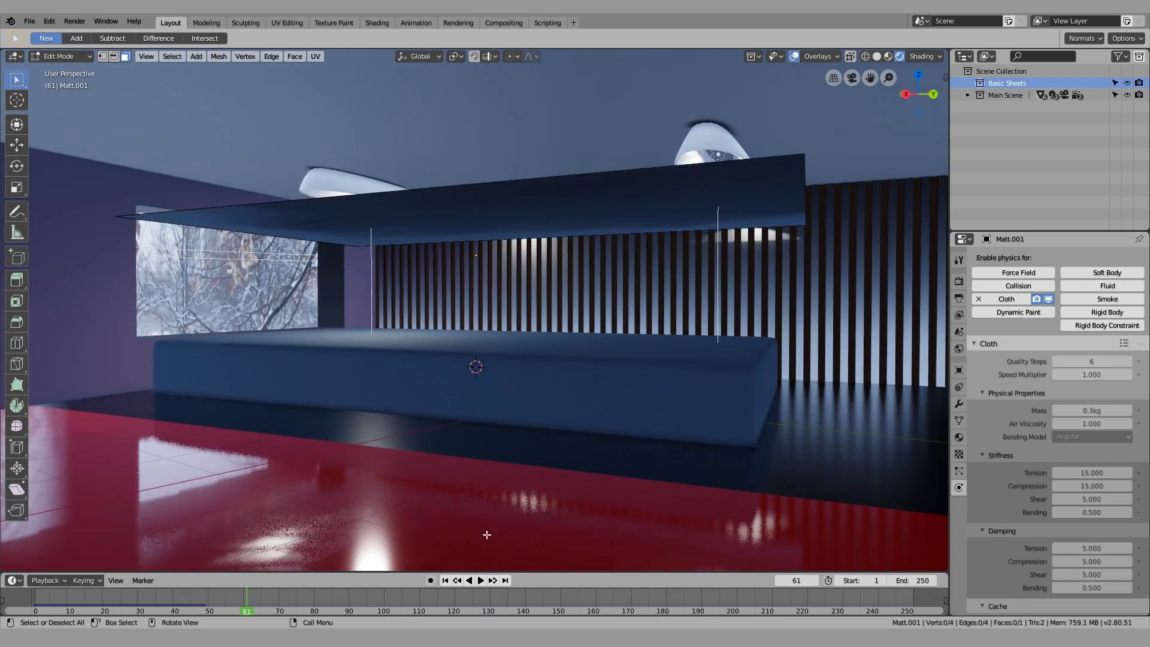
pyautogui.click(470, 581)
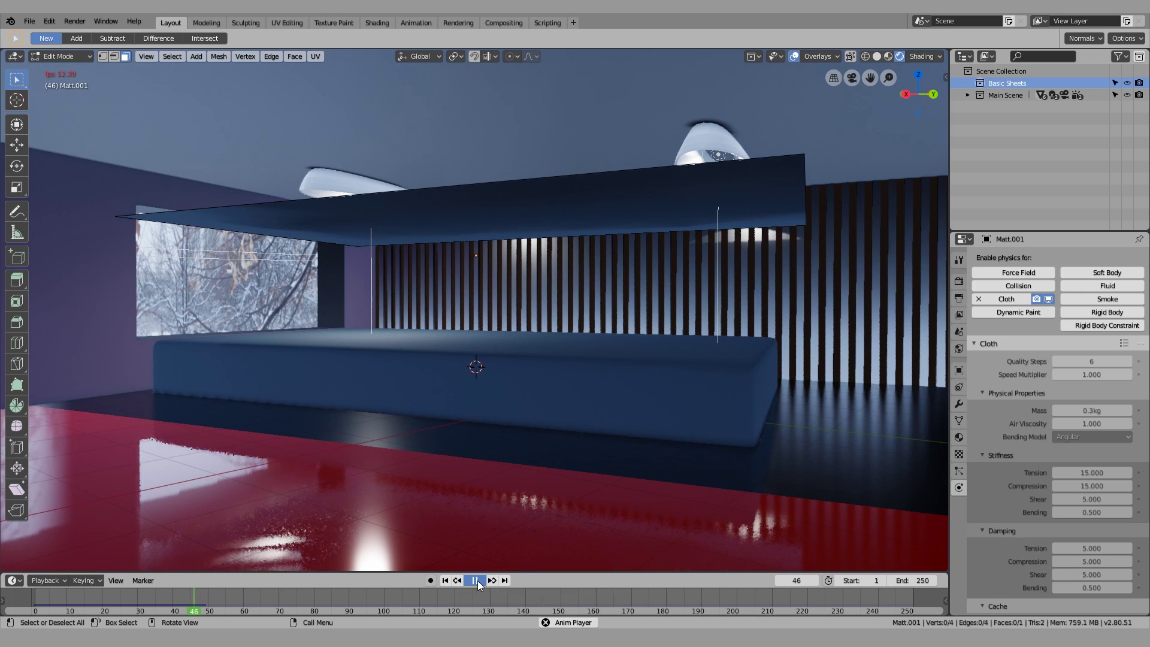
pyautogui.click(473, 580)
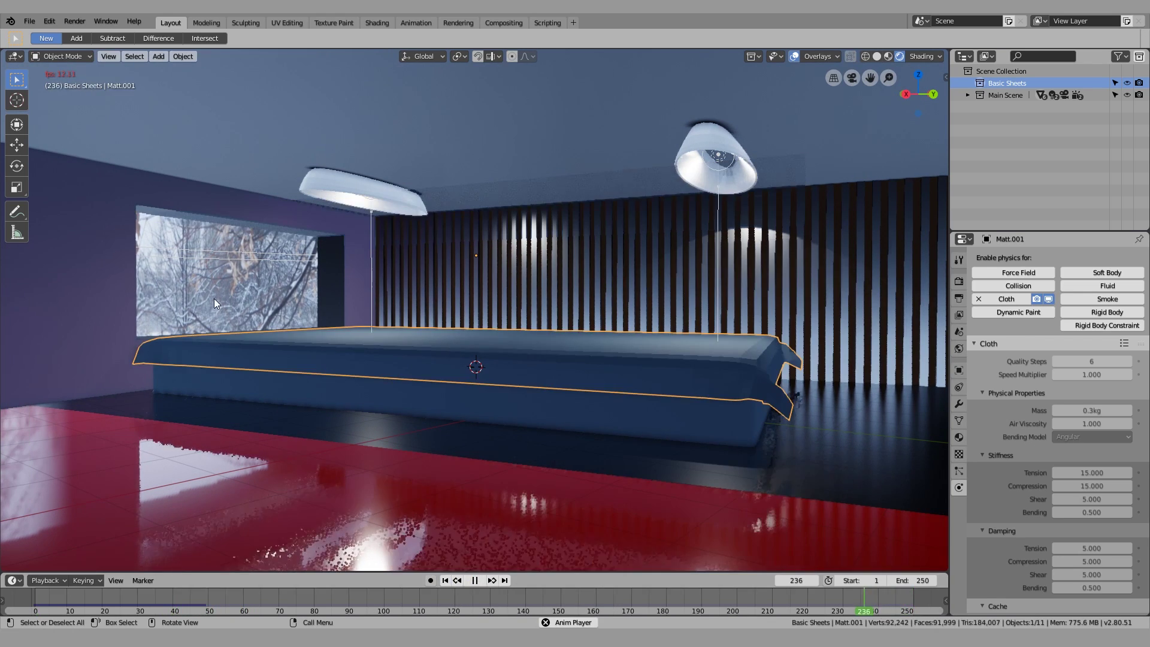
pyautogui.moveTo(573, 336); pyautogui.dragTo(556, 337, button='middle')
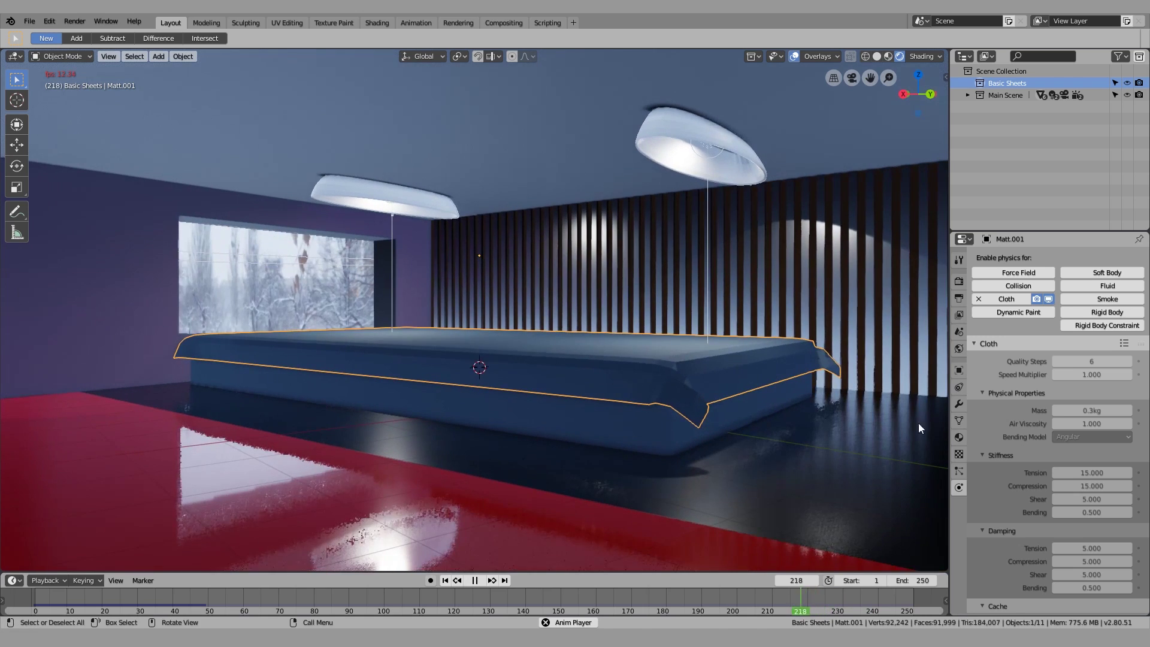
# Add a second Subdivision Surface modifier after the sheet's Cloth modifier, with View subdivisions set to 2
pyautogui.click(958, 405)
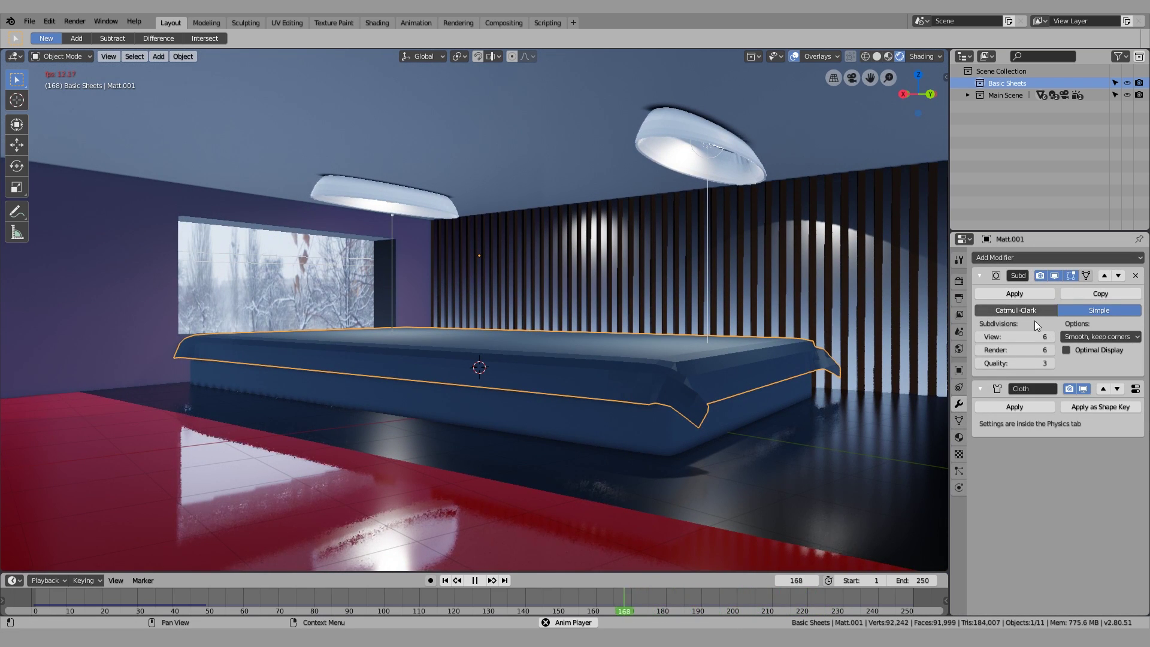
pyautogui.click(1025, 260)
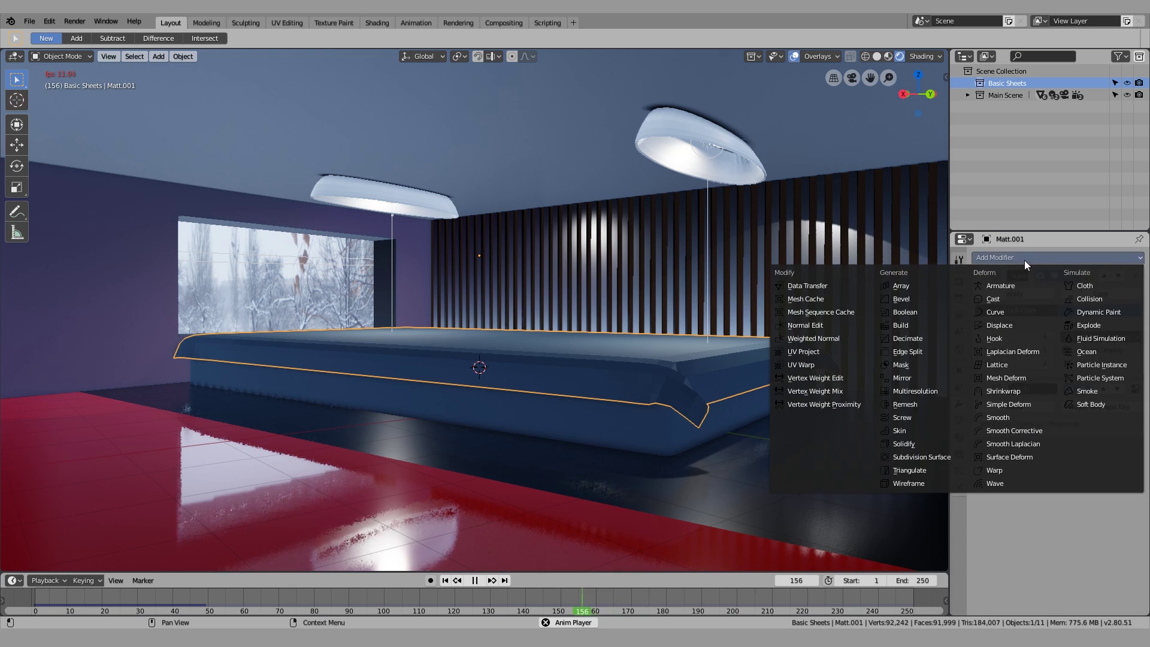
pyautogui.click(928, 458)
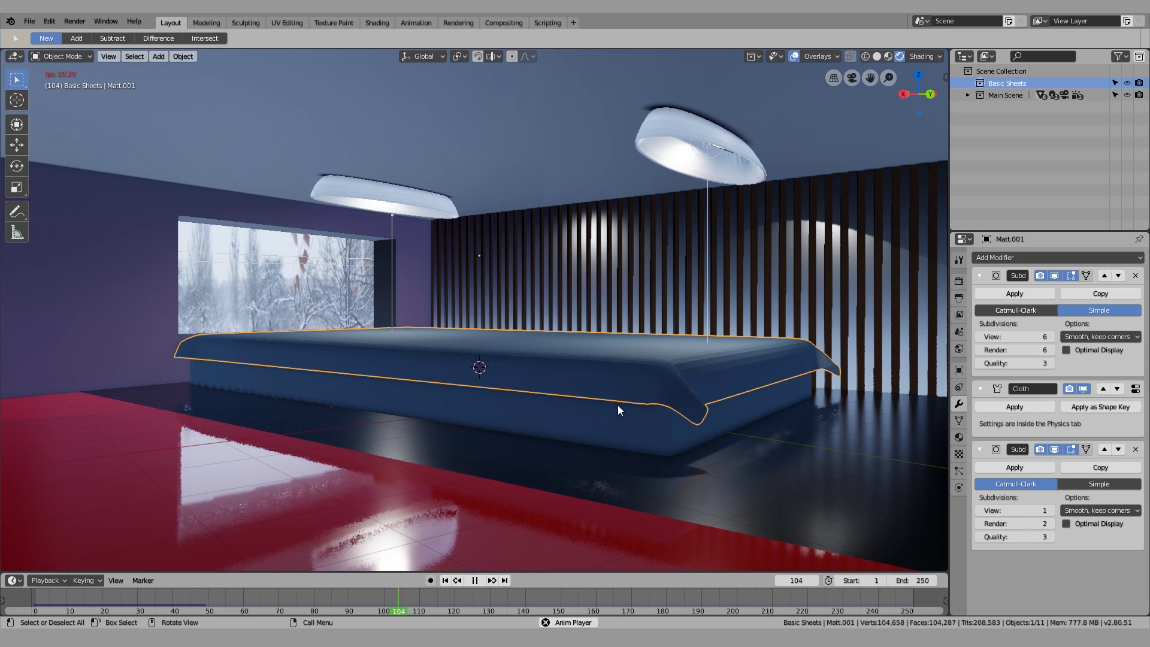
pyautogui.keyDown('shift'); pyautogui.moveTo(689, 438); pyautogui.dragTo(664, 433, button='middle'); pyautogui.keyUp('shift')
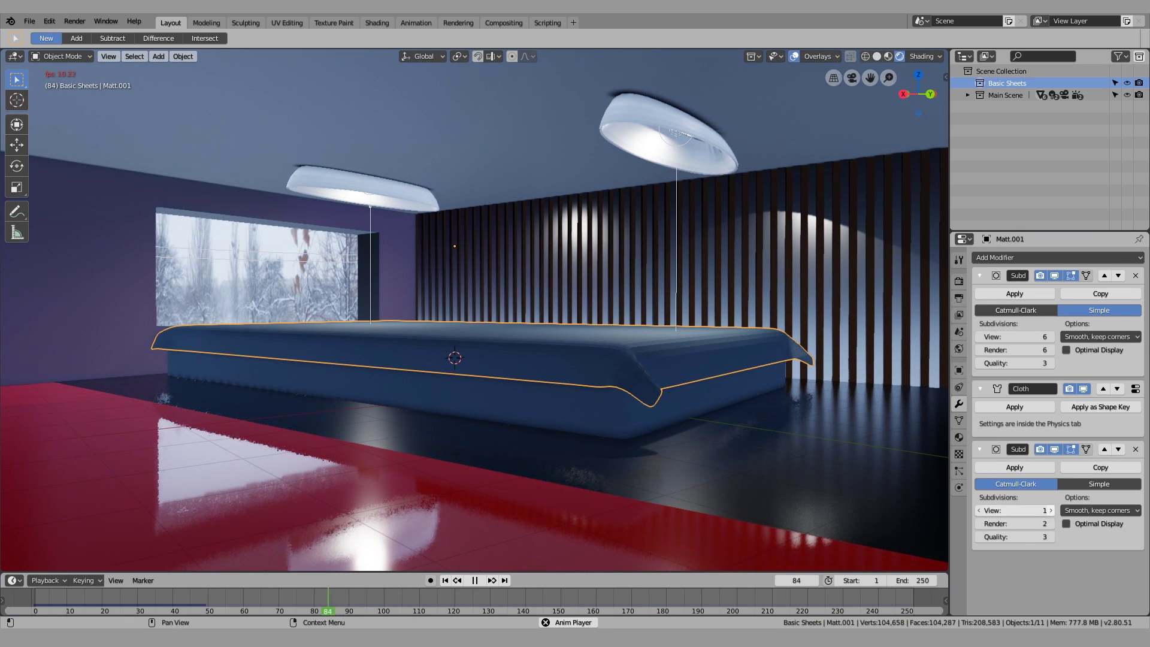
pyautogui.click(1042, 509)
# Replay the cloth simulation from the first frame to frame 51, and examine the smoothed sheet's drape around the mattress
pyautogui.click(474, 580)
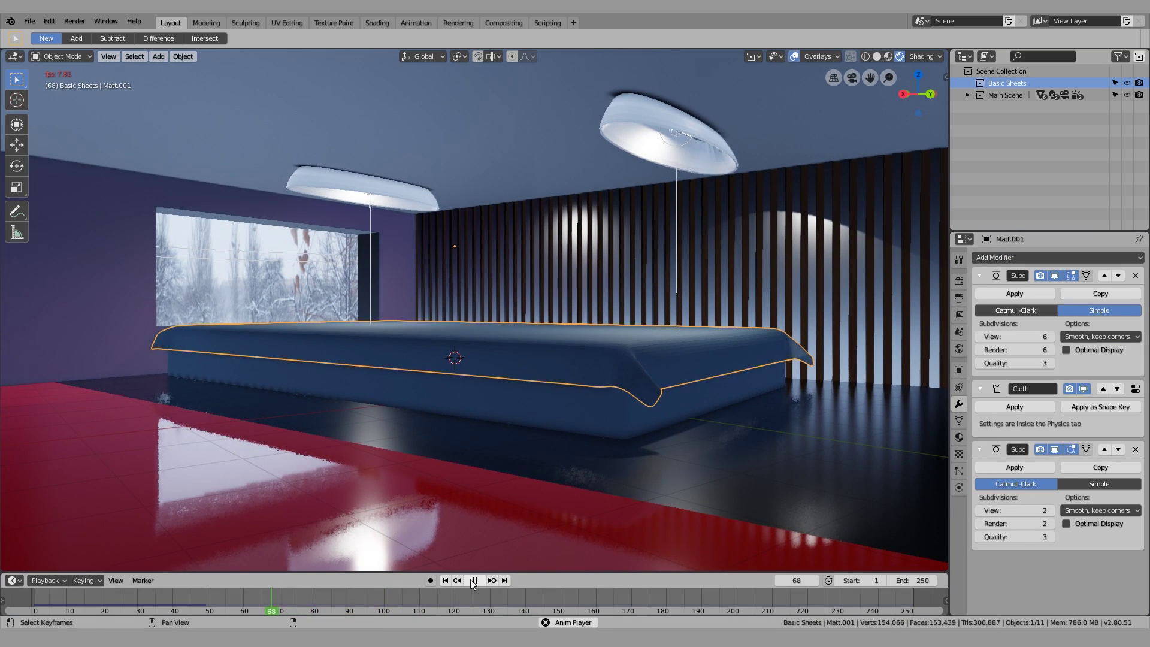
pyautogui.click(445, 581)
pyautogui.click(480, 581)
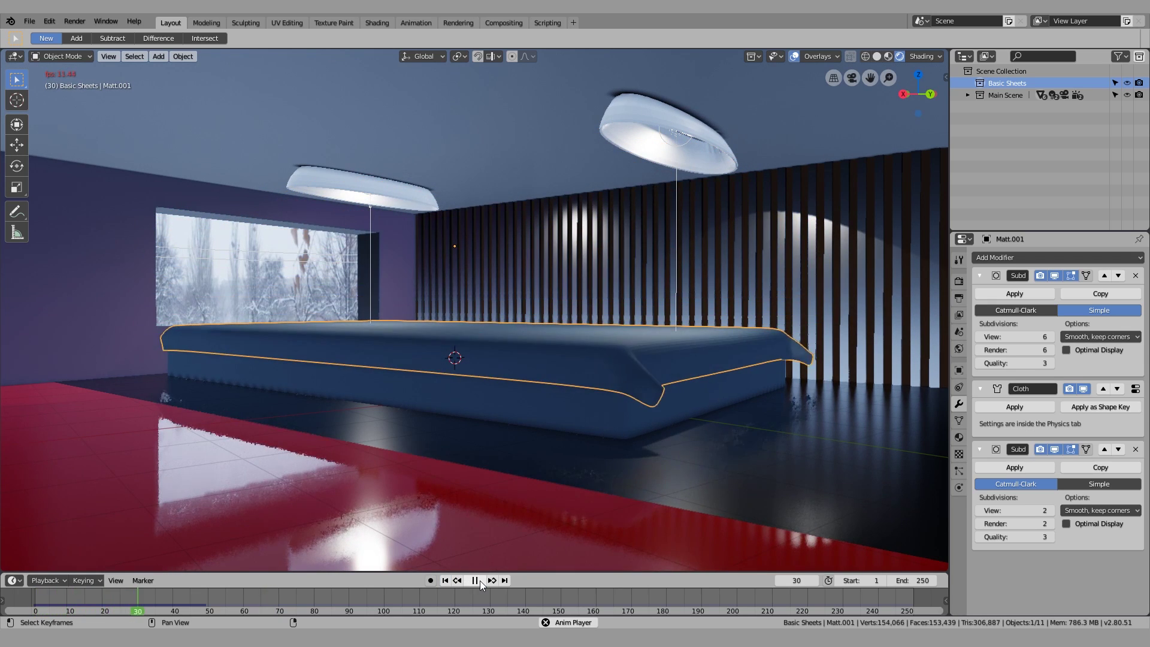
pyautogui.click(480, 581)
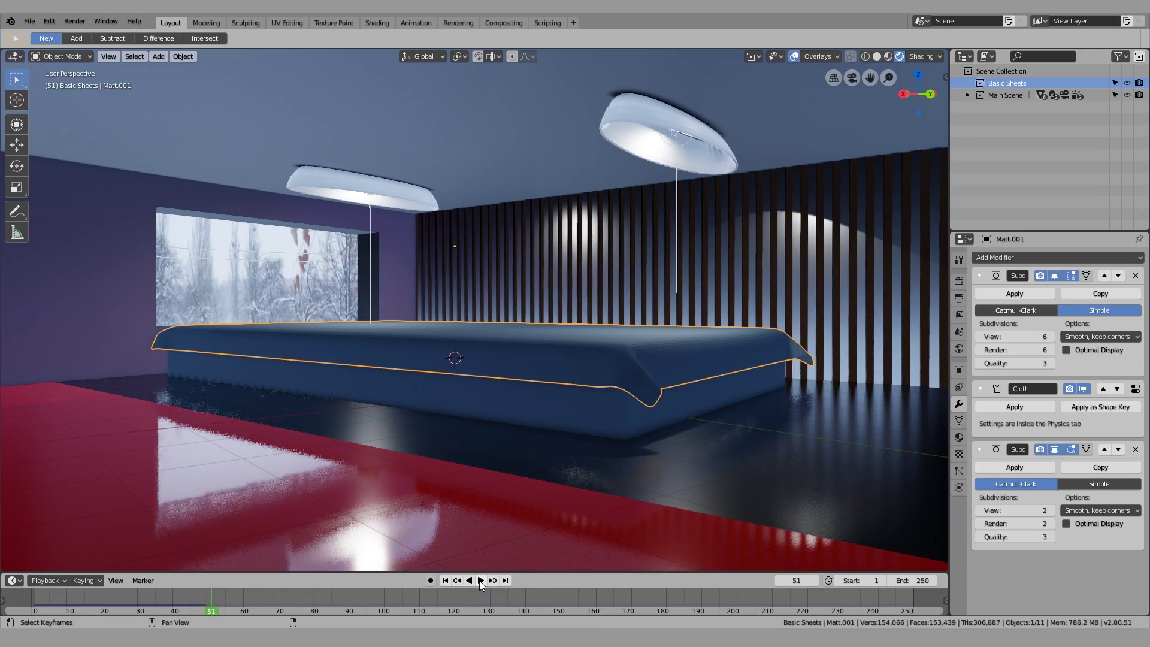
pyautogui.click(673, 395)
pyautogui.moveTo(674, 395); pyautogui.dragTo(496, 364, button='middle')
pyautogui.click(642, 342)
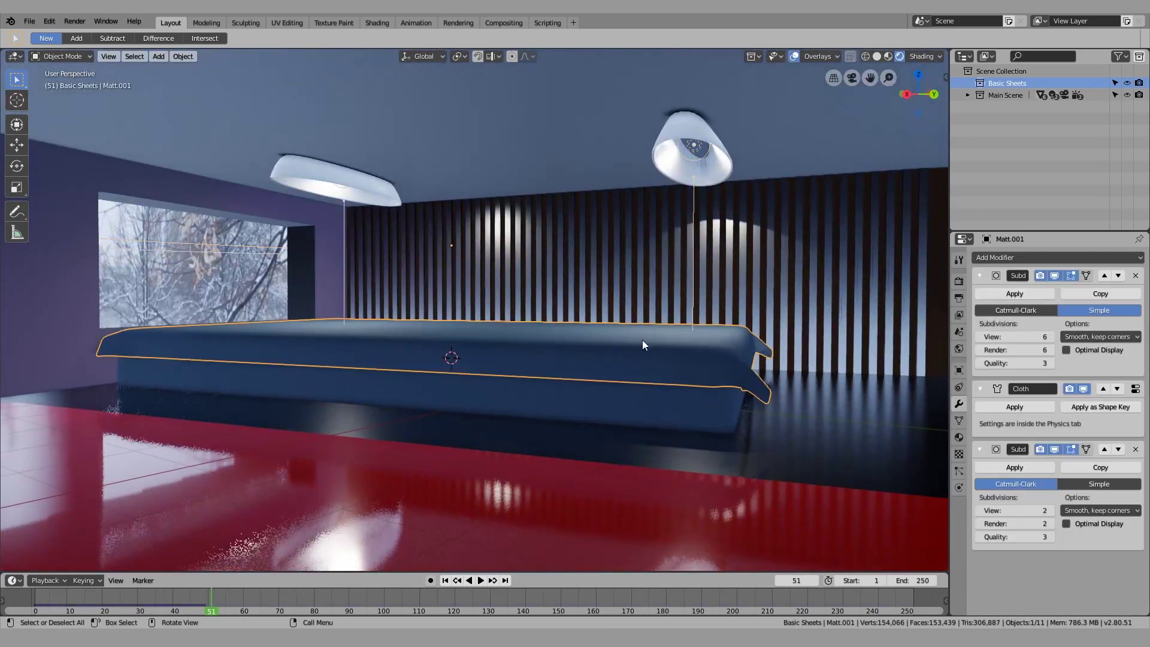
pyautogui.moveTo(647, 352); pyautogui.dragTo(572, 375, button='middle')
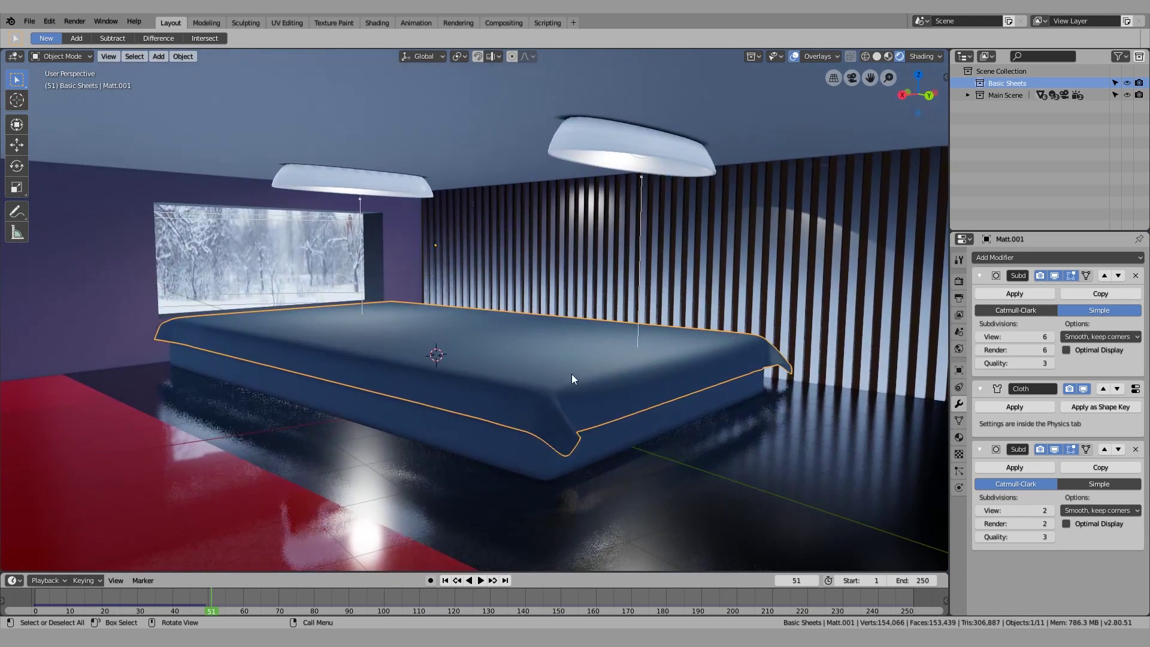
pyautogui.hotkey('alt', 'a')
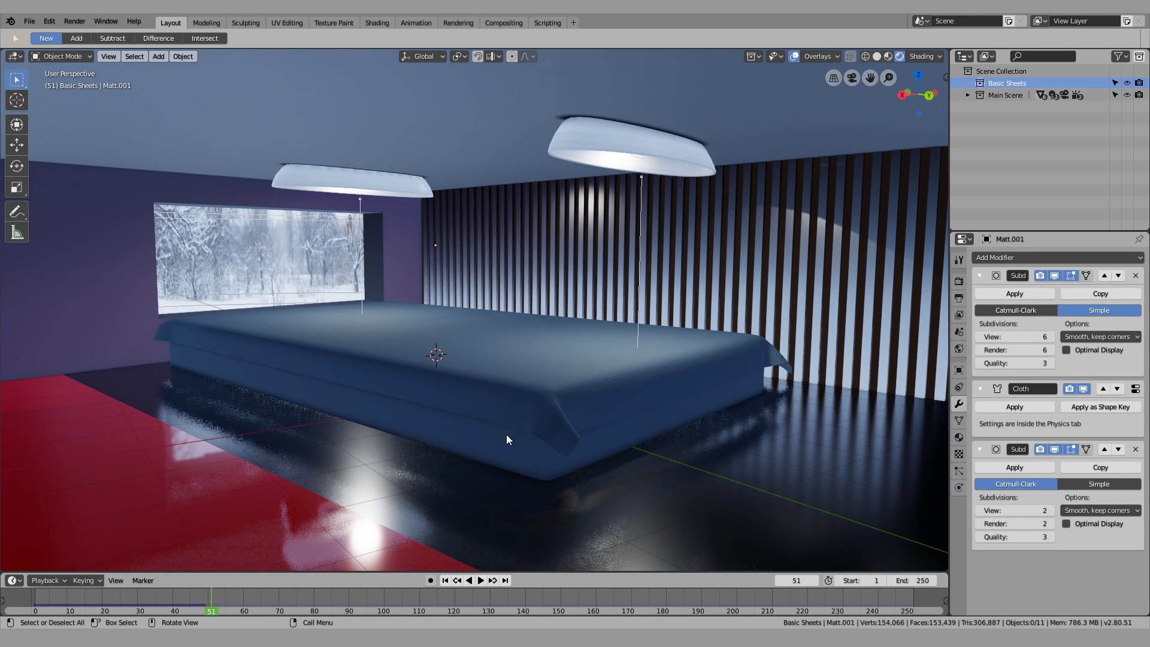
pyautogui.click(545, 412)
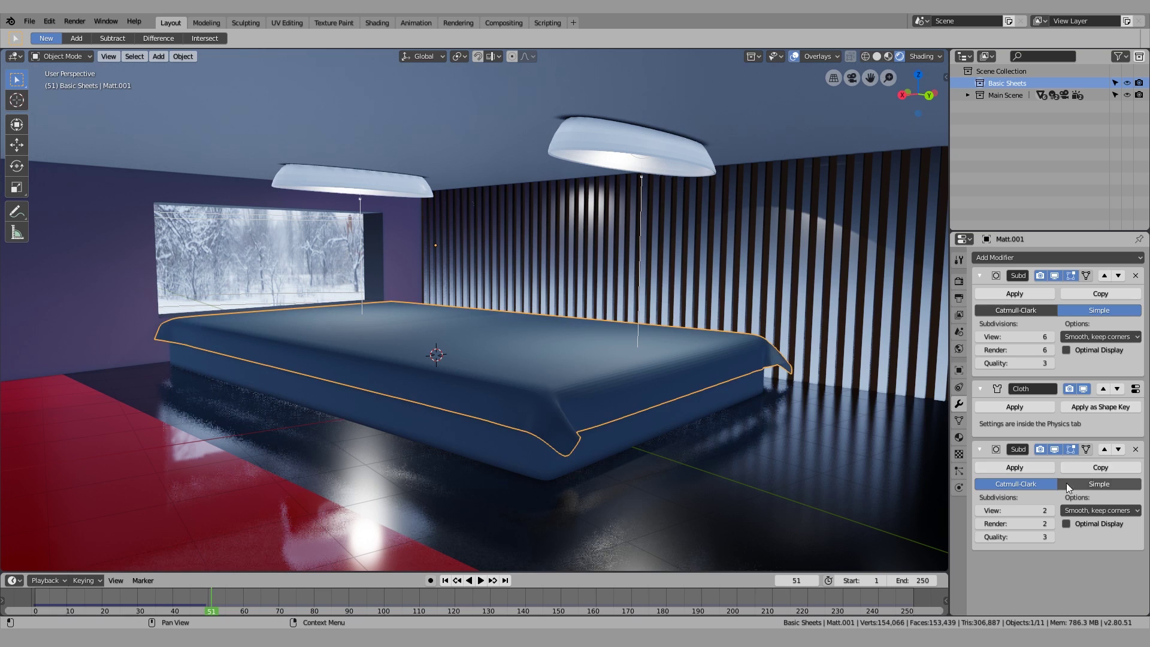
pyautogui.click(958, 437)
pyautogui.click(958, 471)
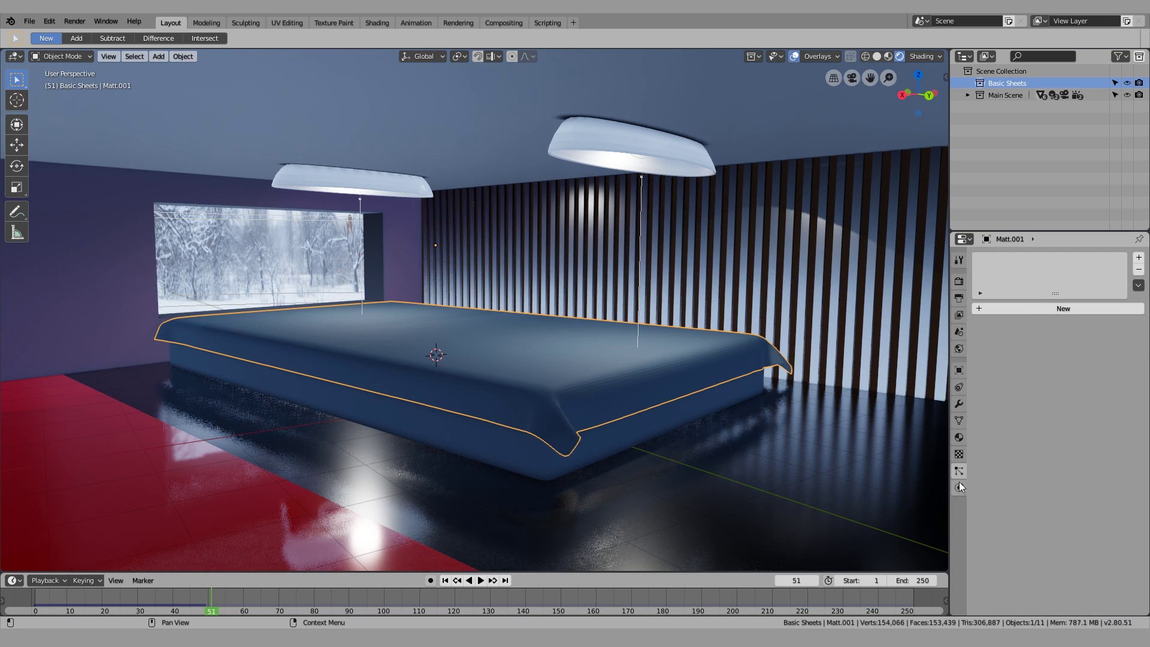
pyautogui.click(958, 437)
pyautogui.click(959, 404)
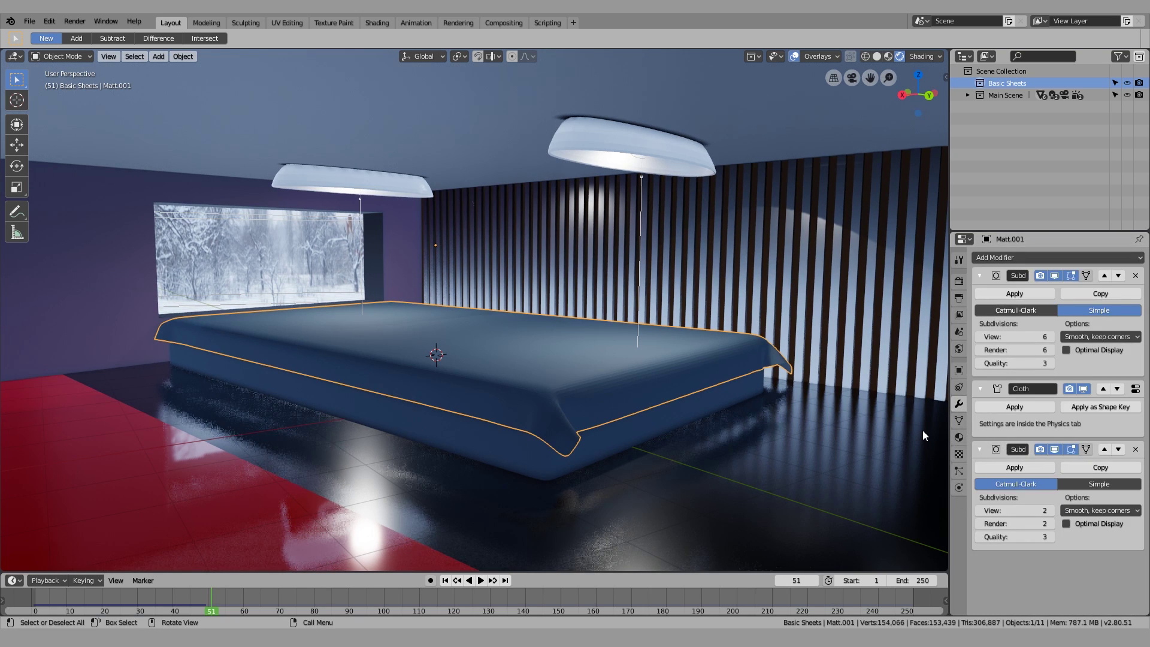
# Delete the sheet's cloth bake and bake it again, stopping at about frame 106
pyautogui.click(959, 488)
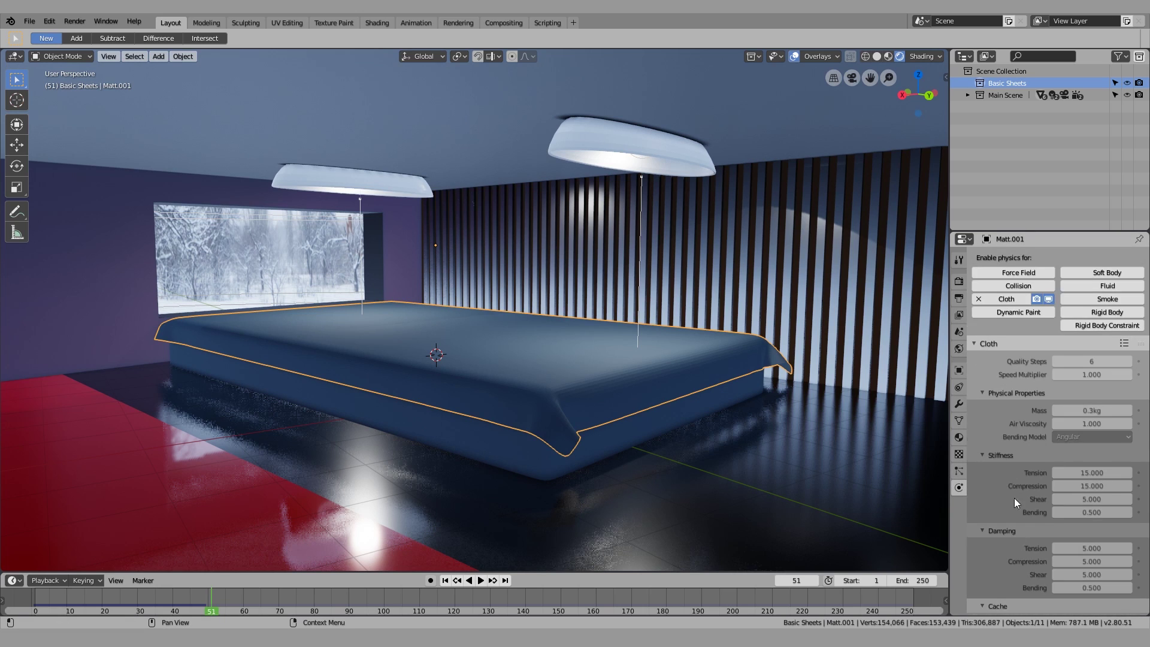
pyautogui.scroll(-5, 1019, 497)
pyautogui.scroll(-3, 1020, 502)
pyautogui.click(1011, 444)
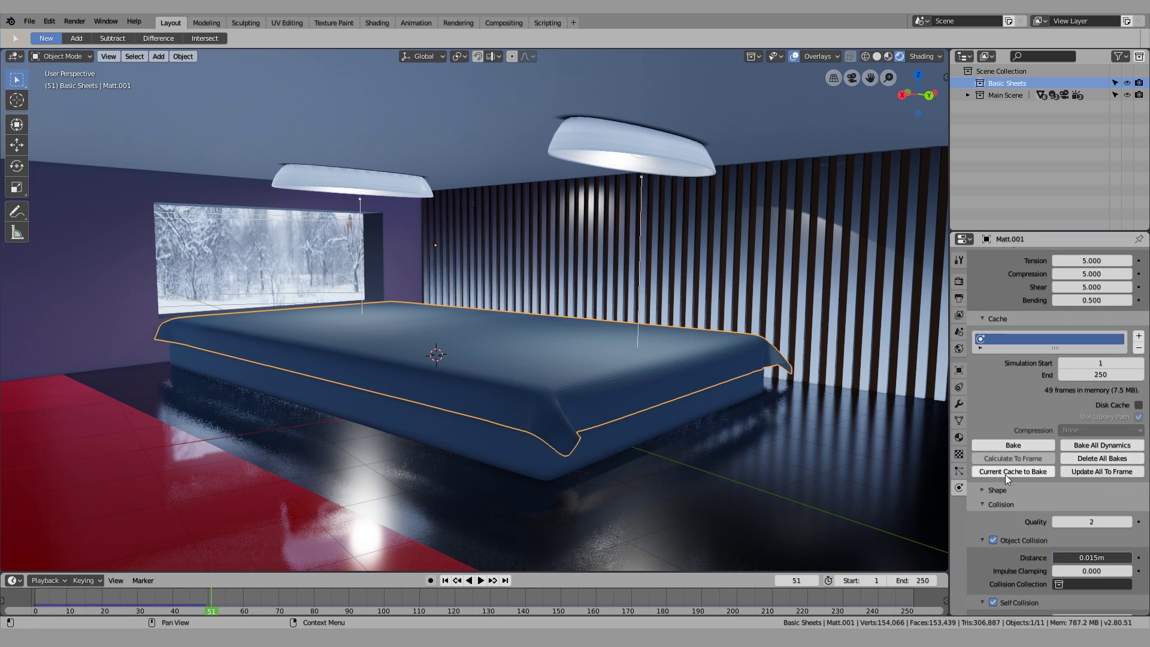
pyautogui.click(1006, 444)
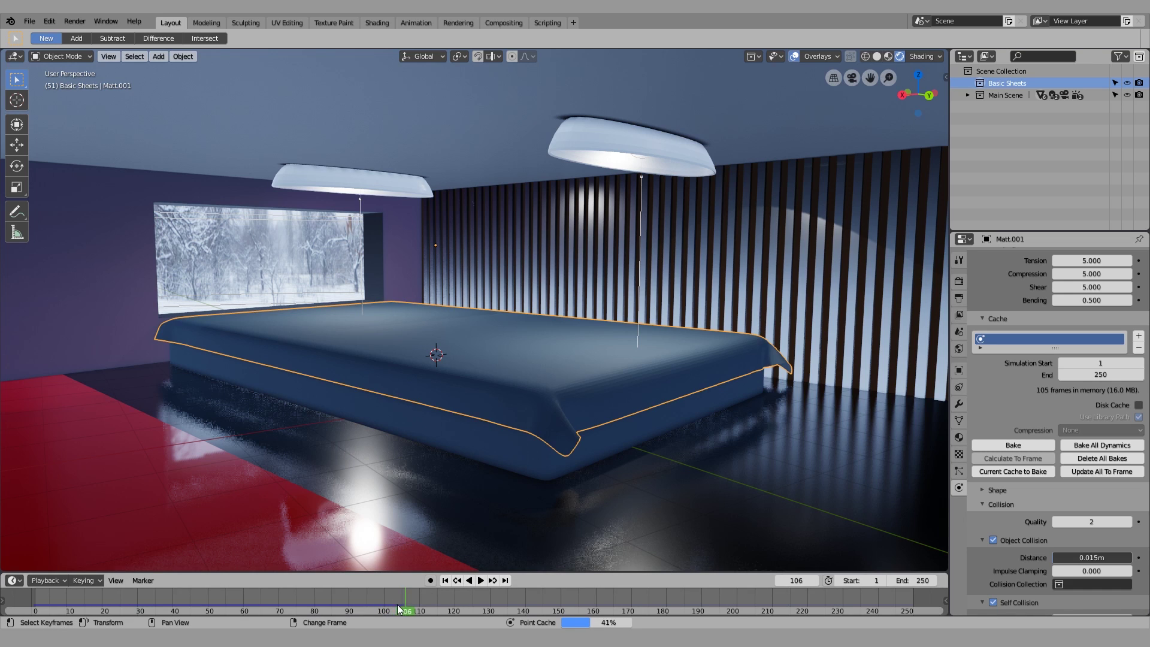
pyautogui.press('Escape')
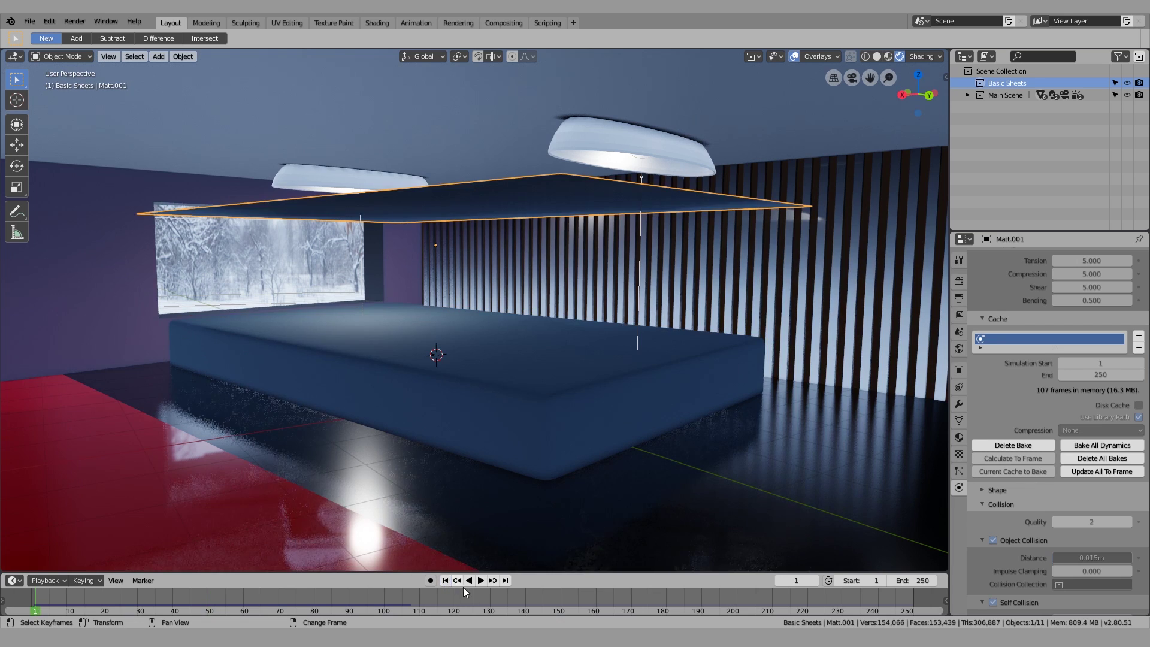
# Play the new bake to frame 67 and examine how the sheet falls over the mattress corners
pyautogui.click(482, 582)
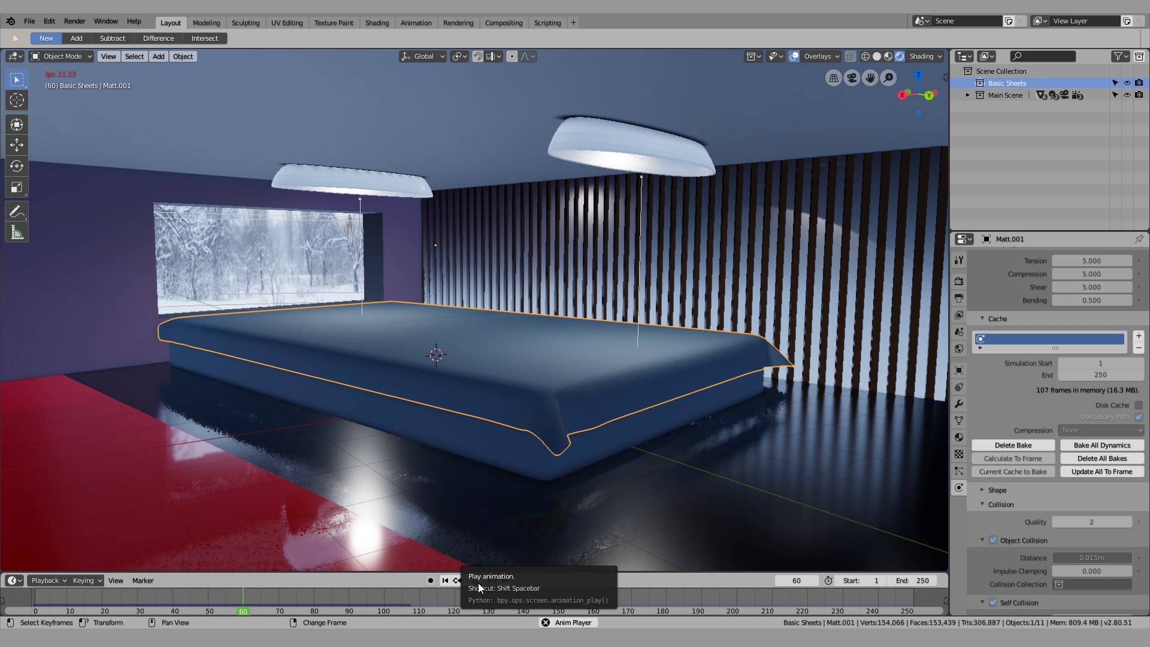
pyautogui.click(475, 581)
pyautogui.click(345, 331)
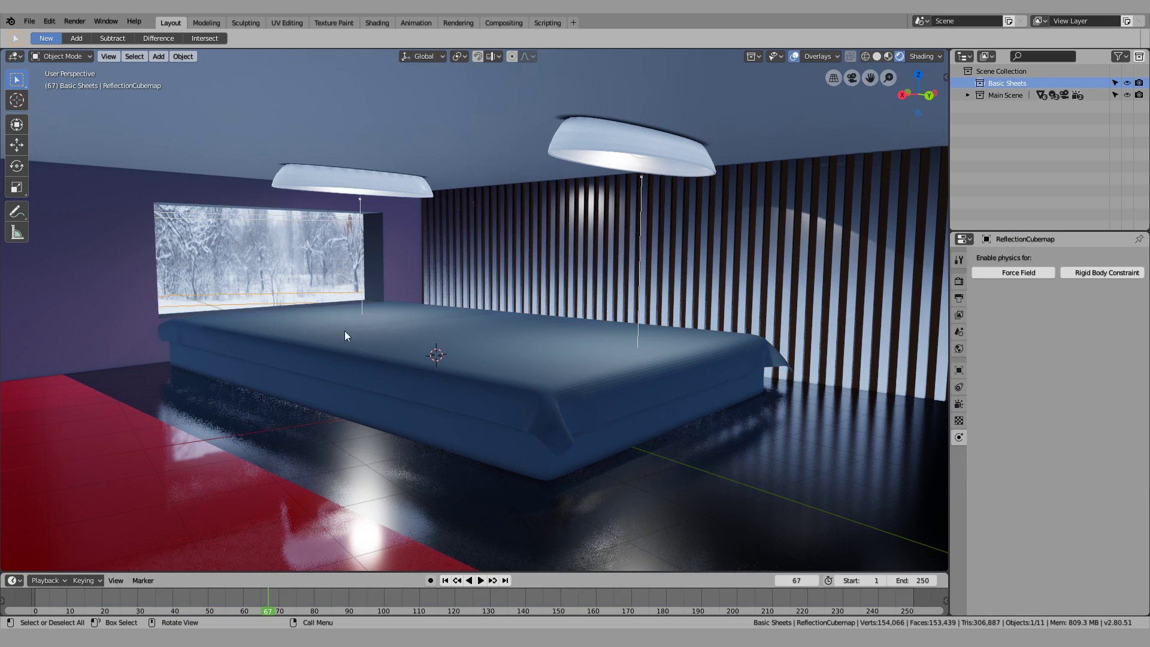
pyautogui.moveTo(614, 411); pyautogui.dragTo(611, 415, button='middle')
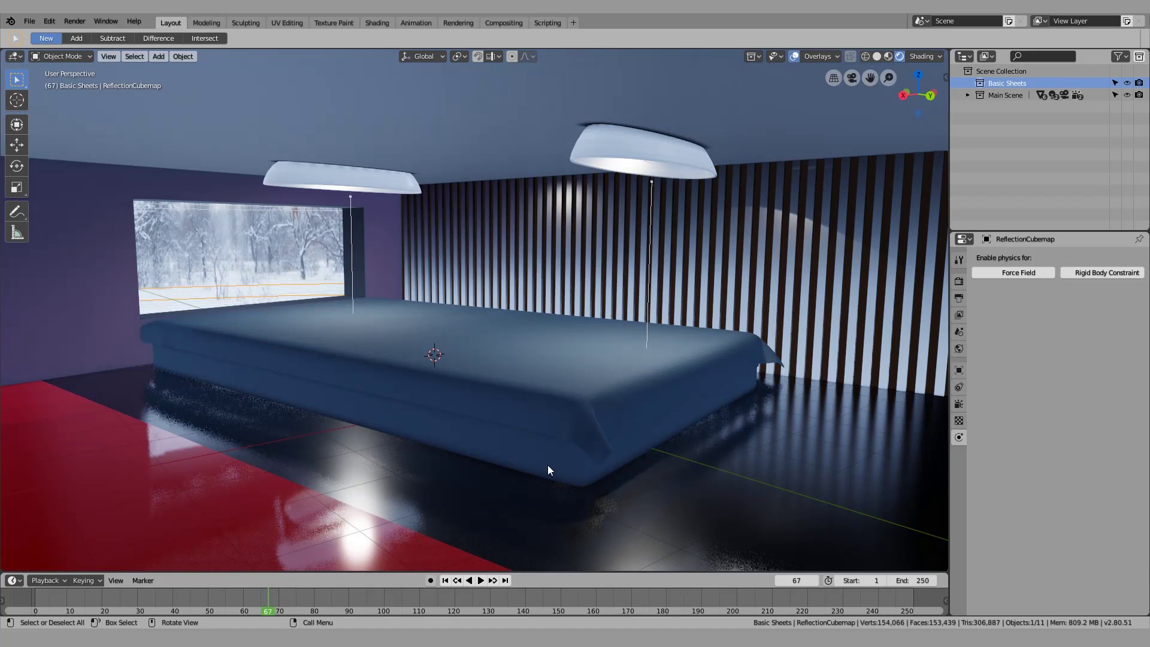
pyautogui.moveTo(548, 466); pyautogui.dragTo(659, 368, button='middle')
# Try applying the sheet's Cloth modifier at frame 67, and undo it
pyautogui.click(522, 375)
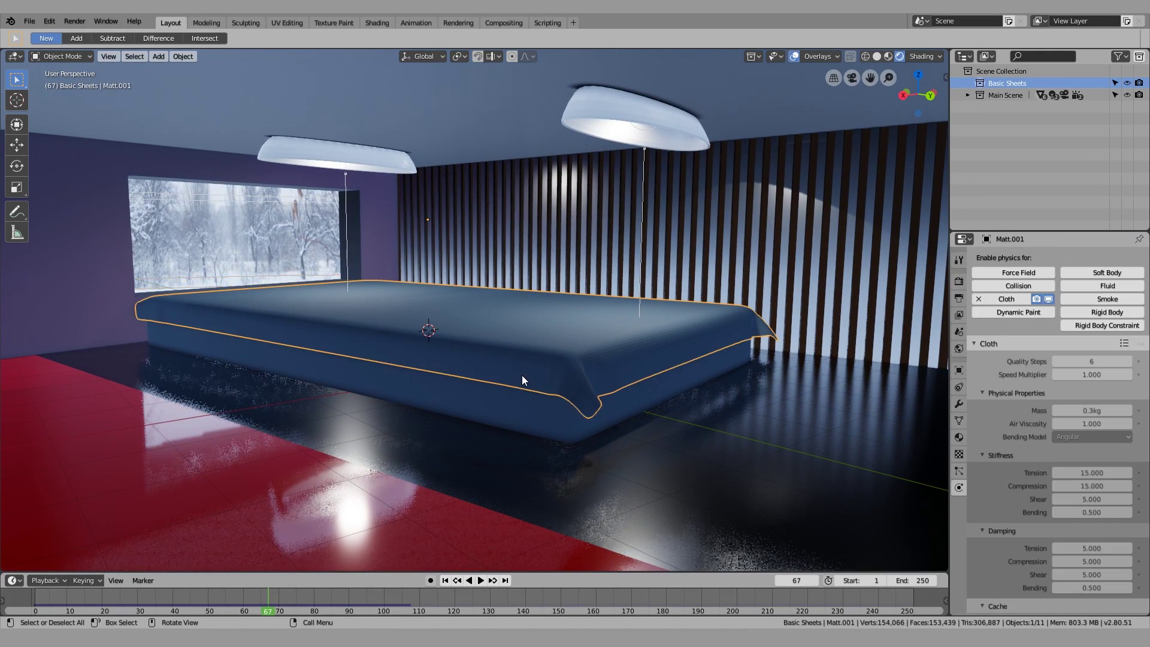
pyautogui.click(959, 404)
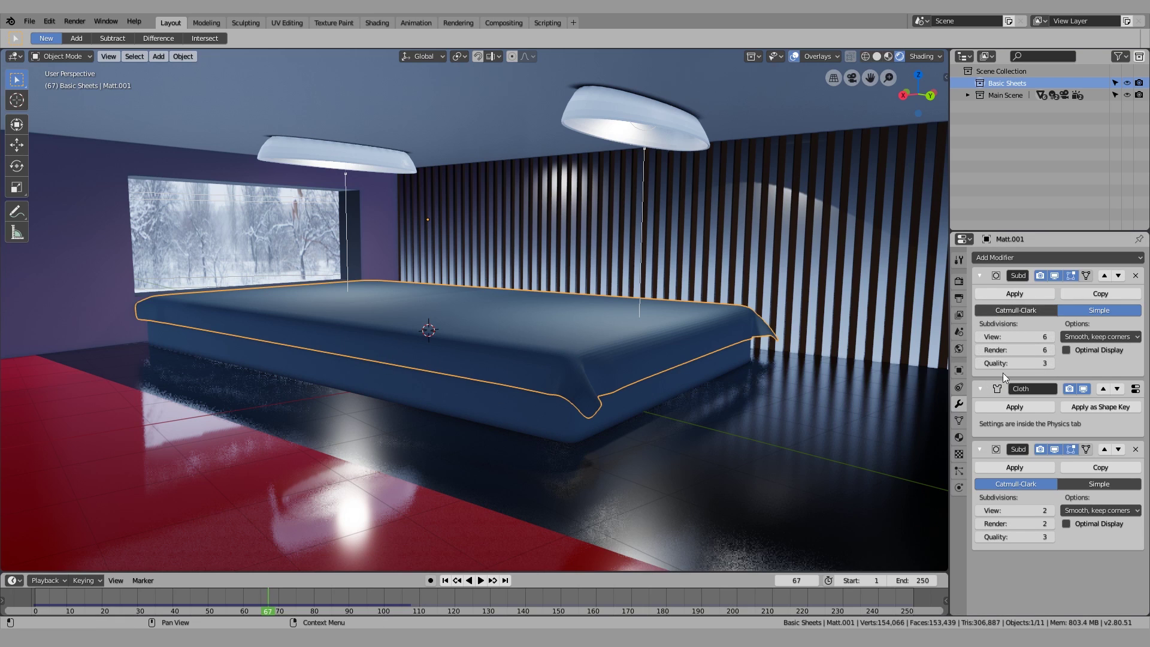
pyautogui.click(1028, 406)
pyautogui.hotkey('ctrl', 'z')
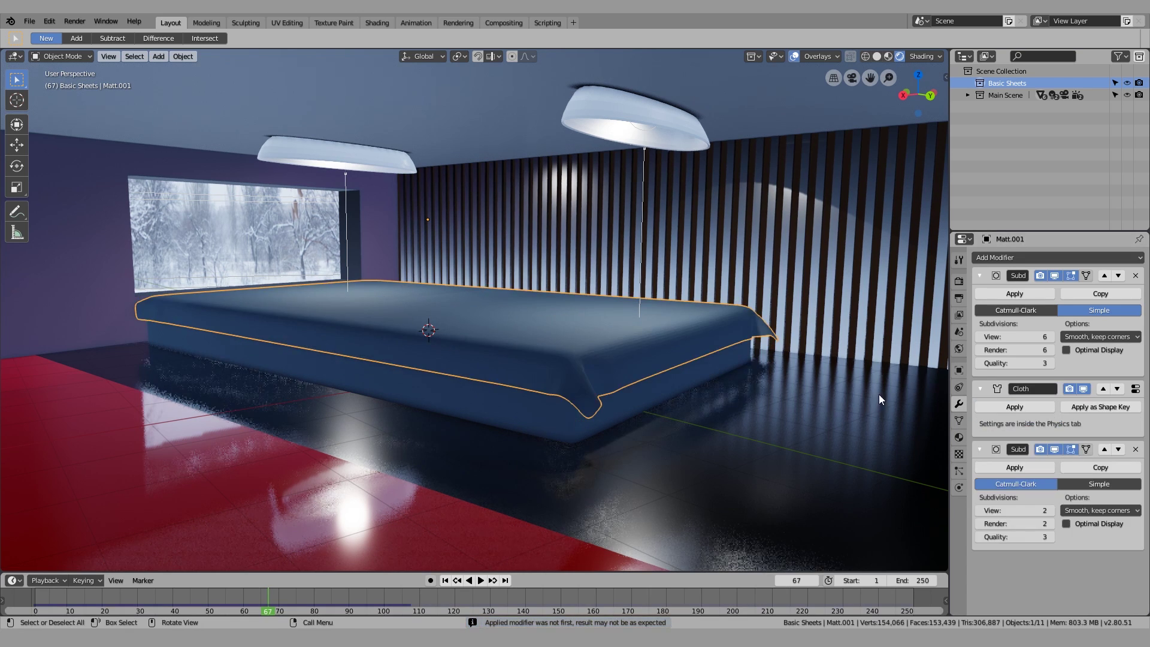
# Apply the sheet's Simple Subdivision and Cloth modifiers to keep its drape at frame 67
pyautogui.click(1023, 293)
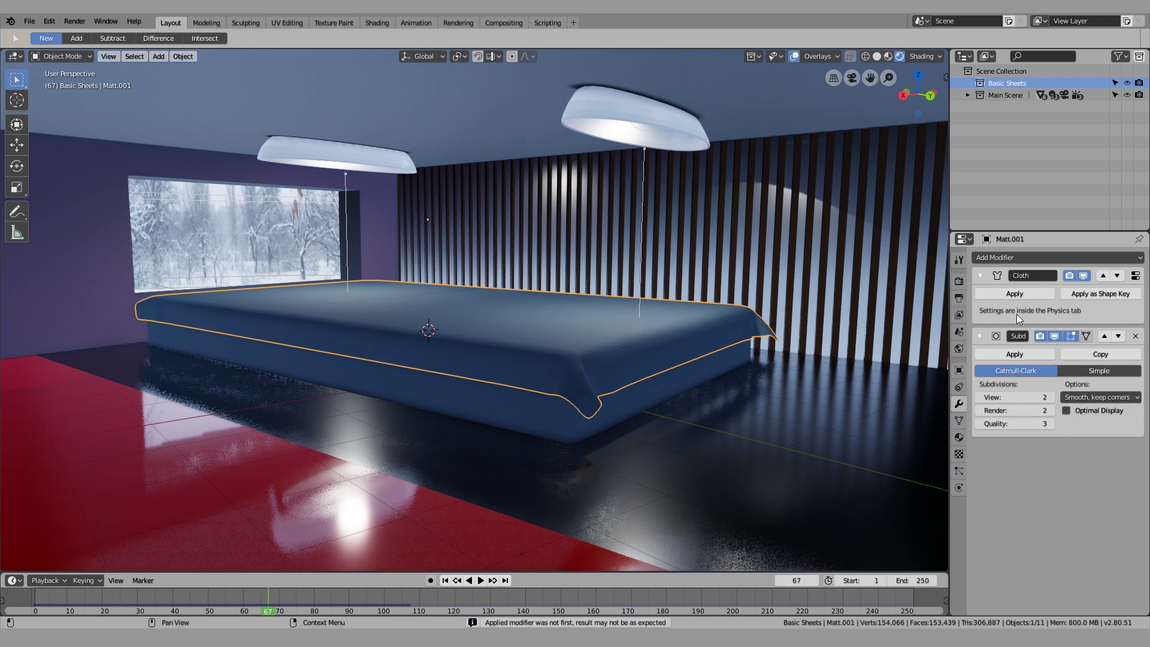
pyautogui.click(1022, 293)
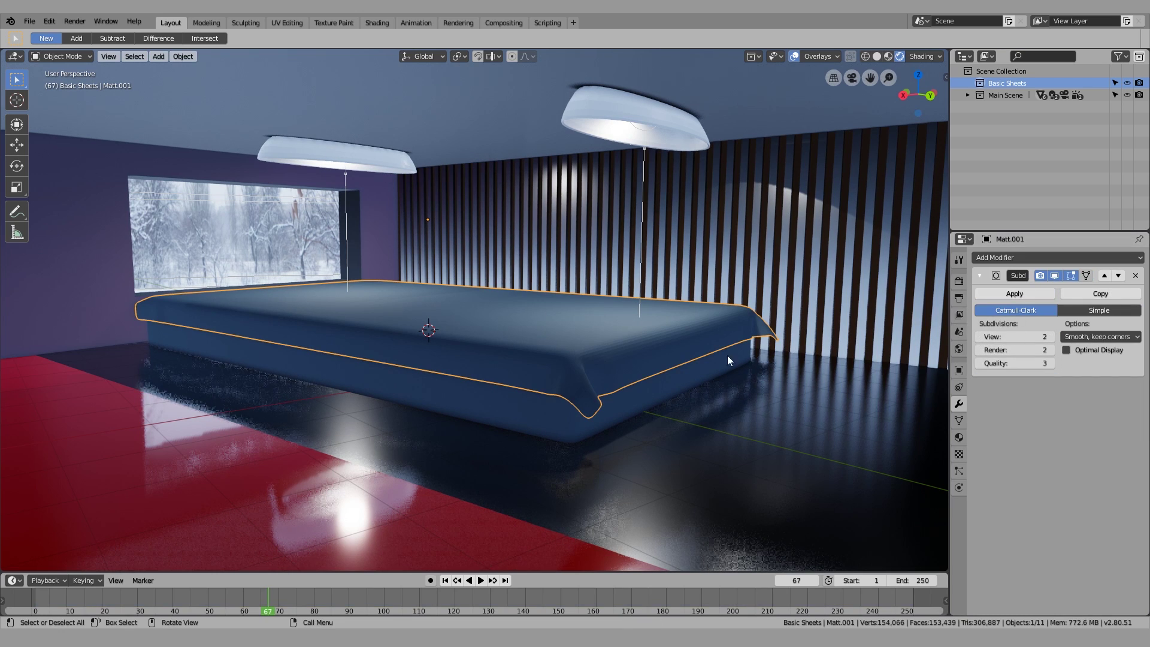
# Try a viewport level of 3 on the sheet's remaining Subdivision modifier, and return it to 2
pyautogui.hotkey('ctrl', '3')
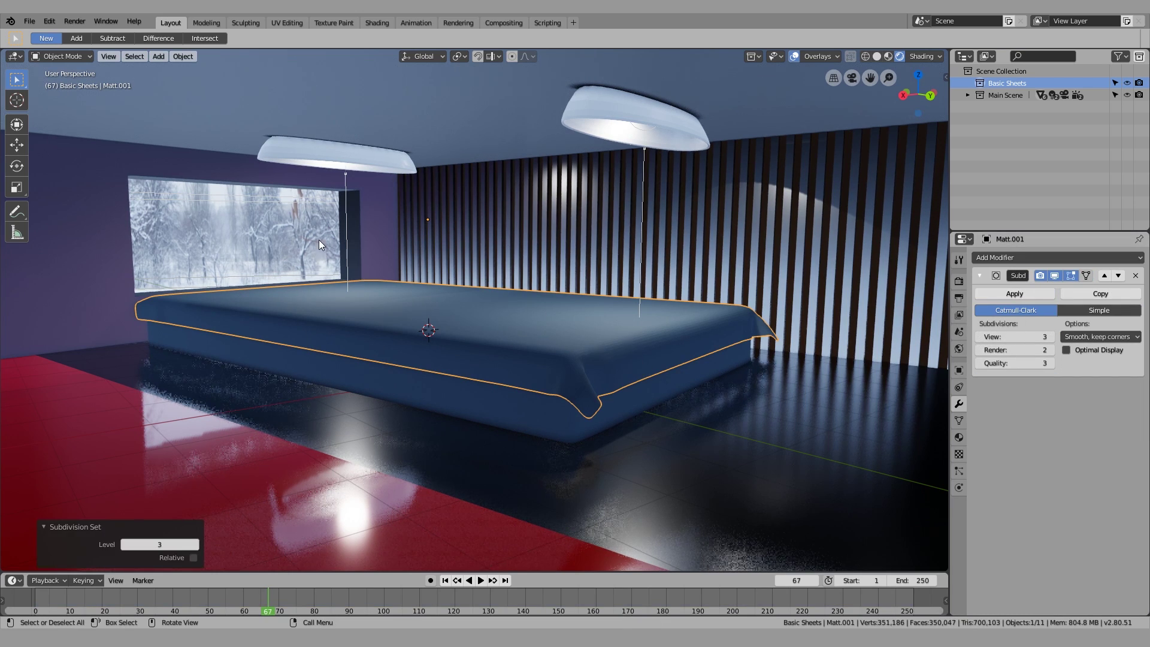
pyautogui.hotkey('alt', 'a')
pyautogui.click(675, 345)
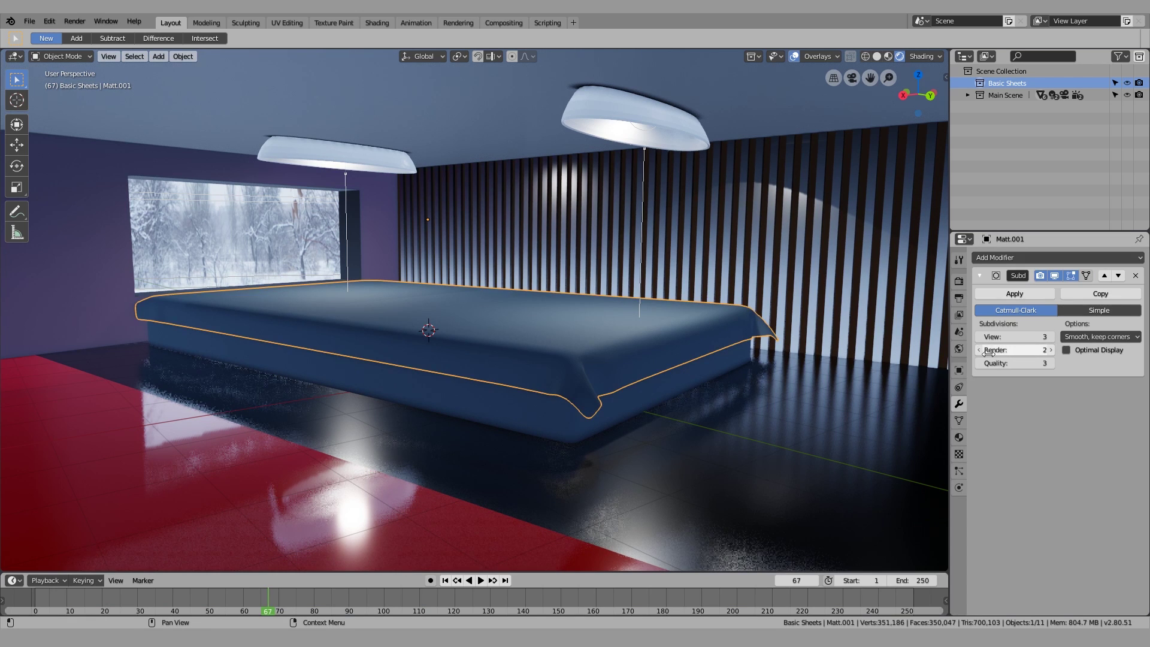
pyautogui.click(979, 337)
# Set the render level of the sheet's Subdivision modifier to 4 and check the draped sheet from several angles
pyautogui.keyDown('shift'); pyautogui.moveTo(768, 412); pyautogui.dragTo(688, 367, button='middle'); pyautogui.keyUp('shift')
pyautogui.scroll(4, 707, 368)
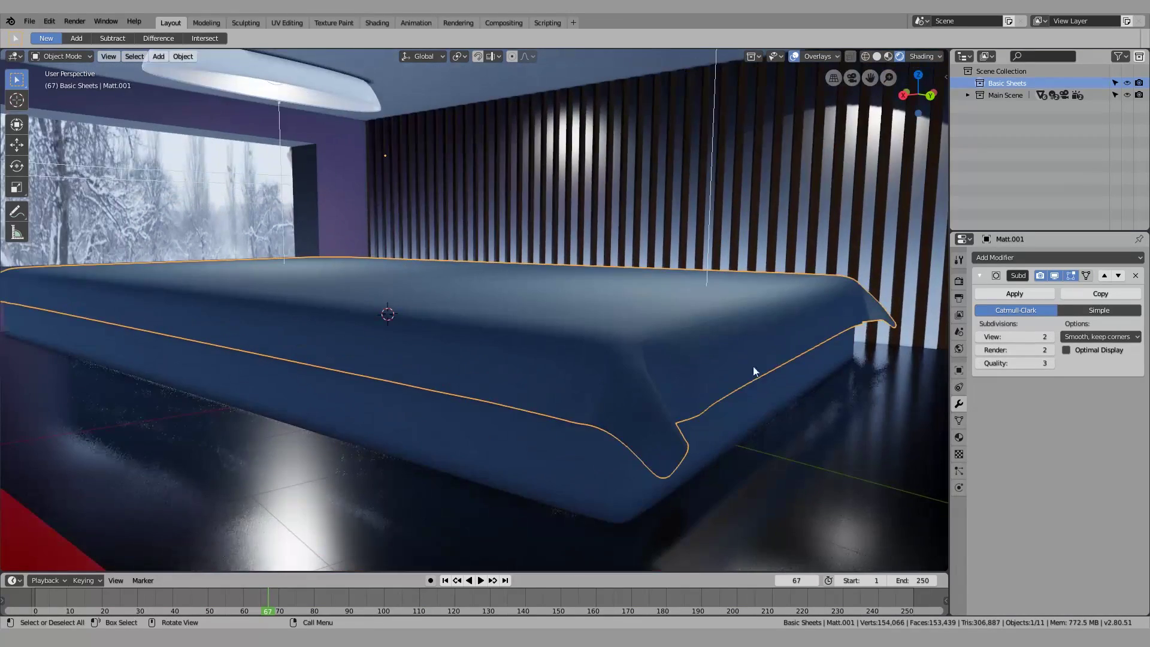
pyautogui.click(1050, 351)
pyautogui.click(1051, 351)
pyautogui.moveTo(659, 353); pyautogui.dragTo(197, 235, button='middle')
pyautogui.moveTo(557, 264); pyautogui.dragTo(610, 321, button='middle')
pyautogui.click(578, 333)
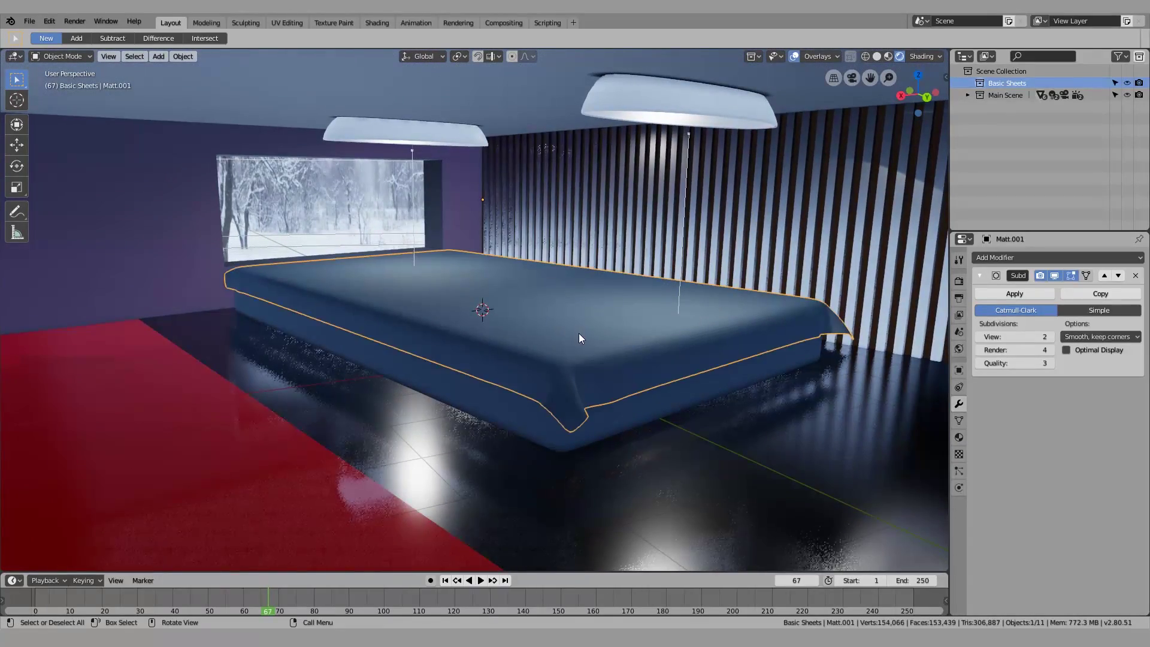
pyautogui.moveTo(519, 387); pyautogui.dragTo(501, 347, button='middle')
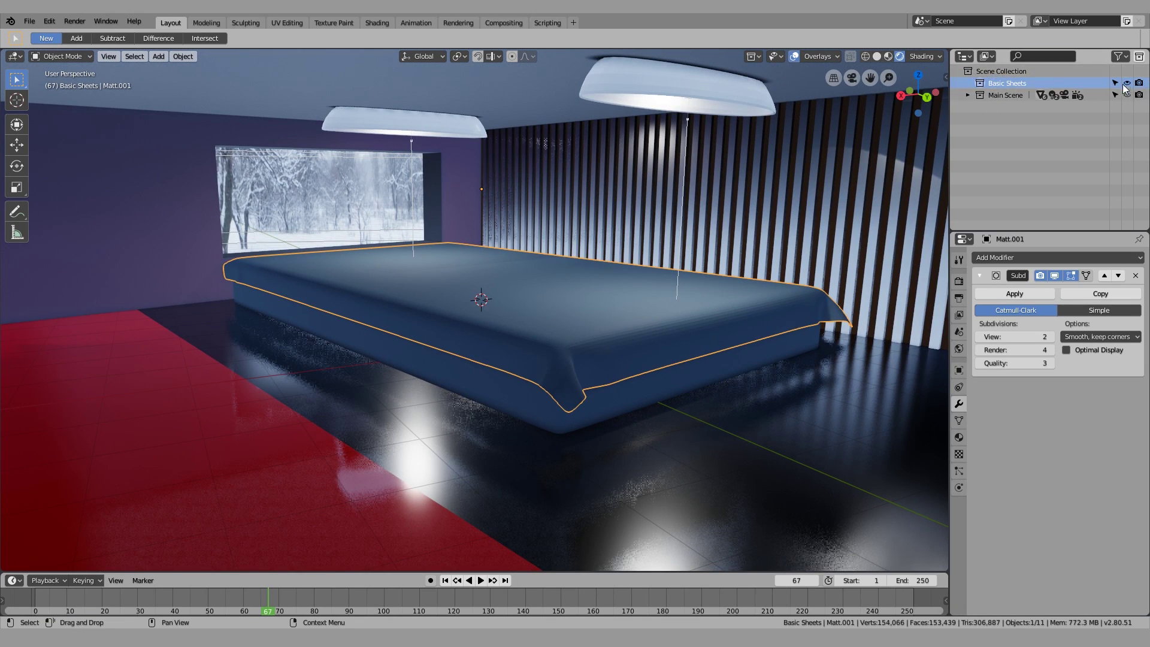
# Add a collection named Advanced to the Scene Collection and place it above Basic Sheets
pyautogui.click(998, 72)
pyautogui.rightClick(1000, 72)
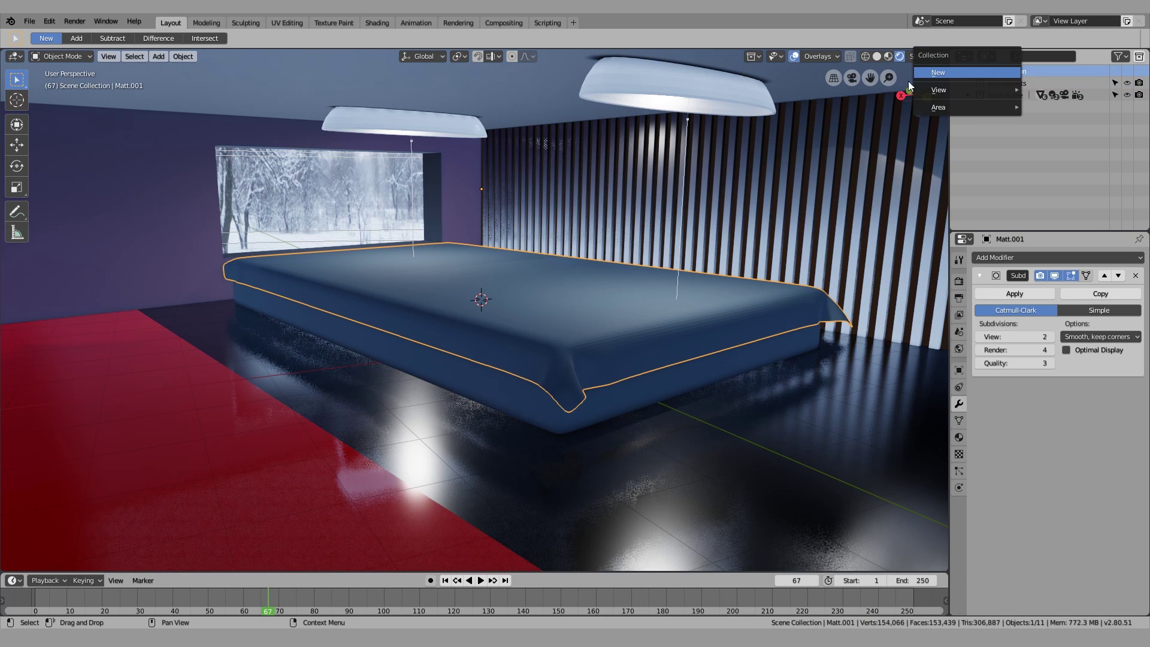
pyautogui.click(941, 73)
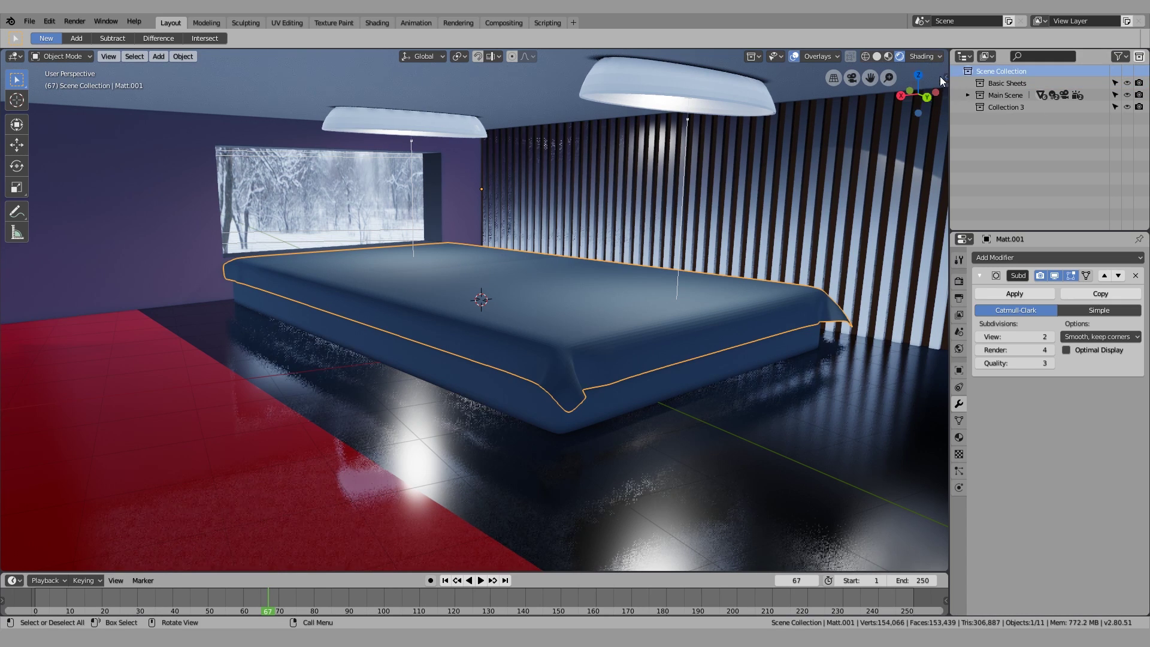
pyautogui.doubleClick(1006, 108)
pyautogui.write('Ad')
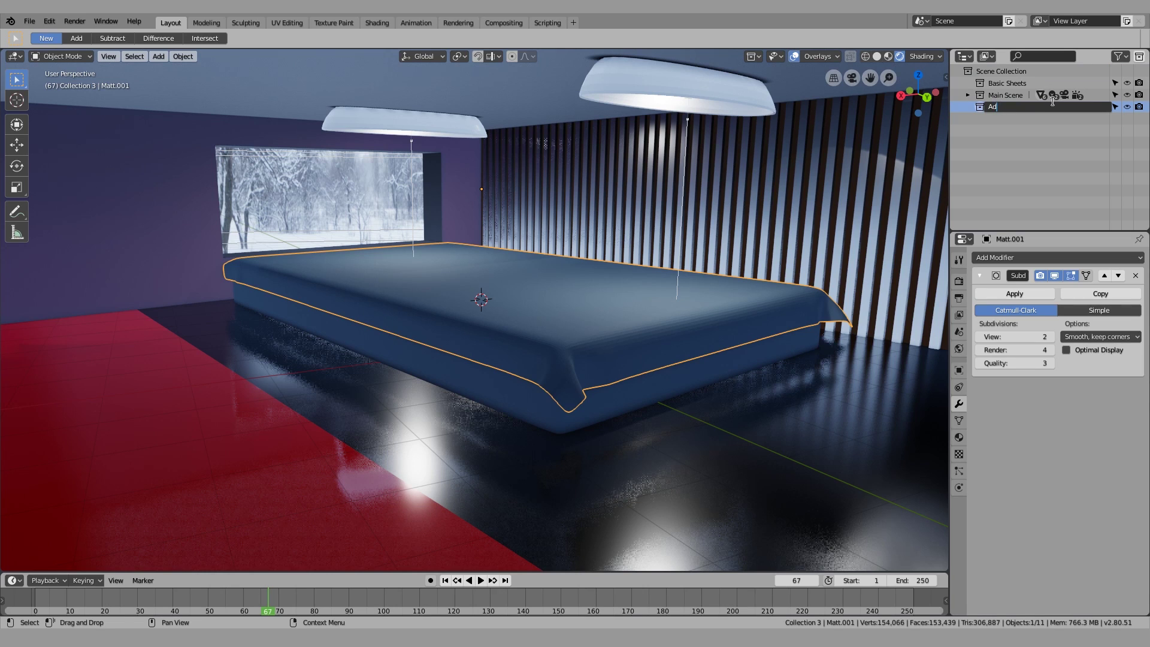
pyautogui.write('vanced')
pyautogui.press('Return')
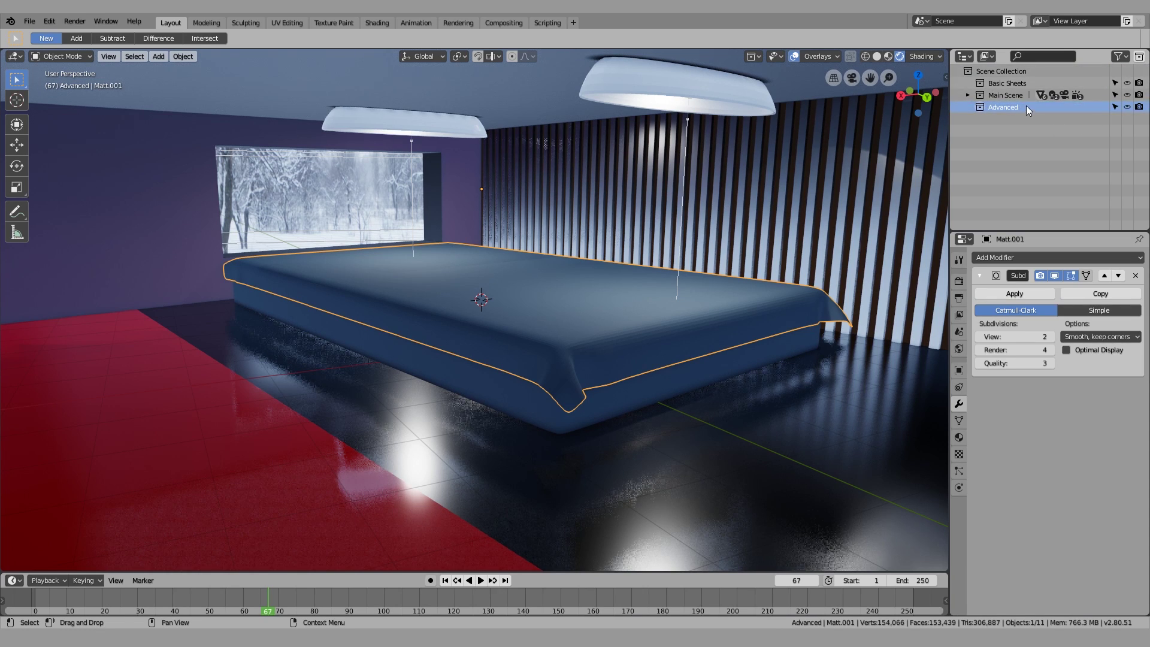
pyautogui.moveTo(1032, 106); pyautogui.dragTo(1029, 78)
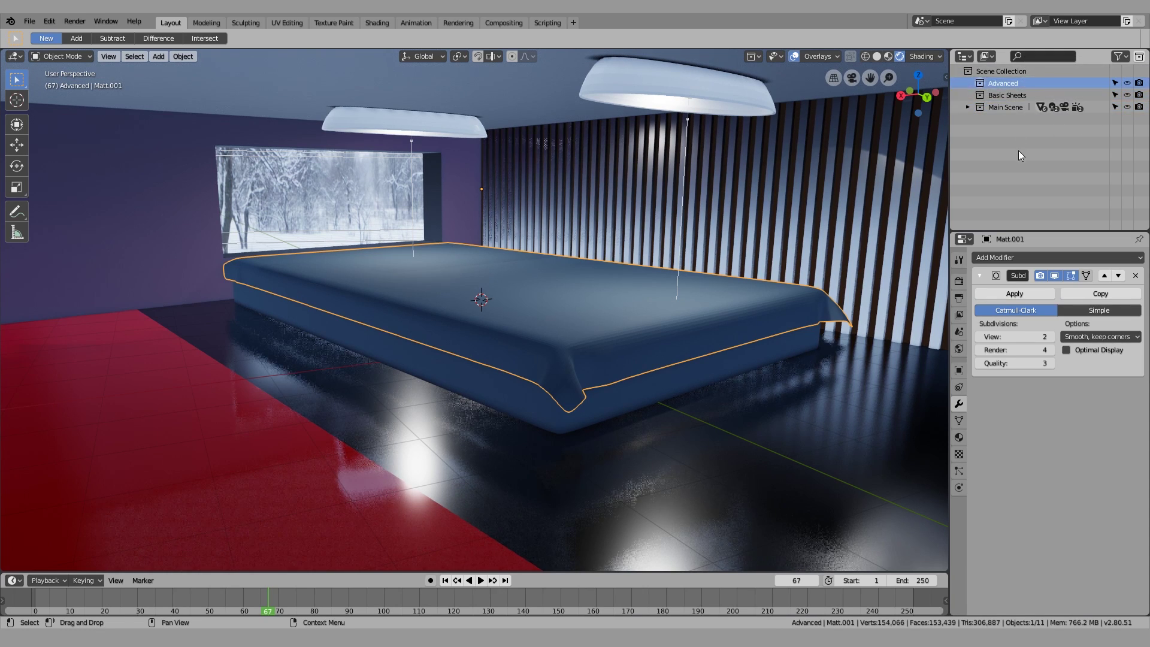
# Move the draped sheet from Main Scene into the Basic Sheets collection
pyautogui.click(1127, 95)
pyautogui.click(1127, 94)
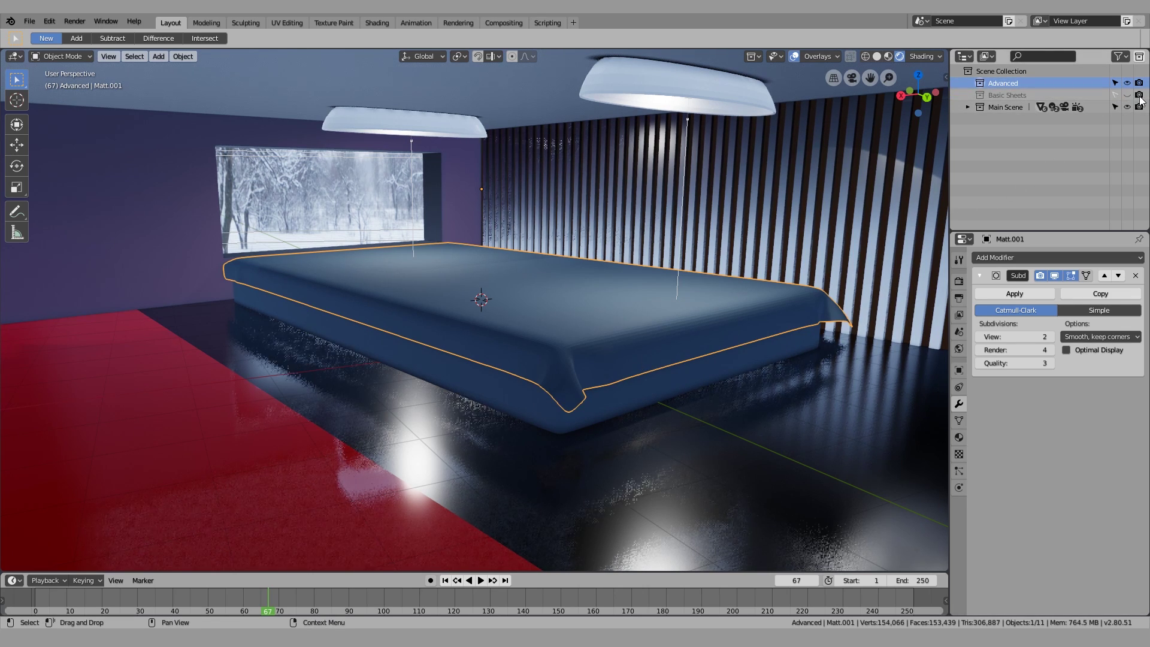
pyautogui.click(967, 106)
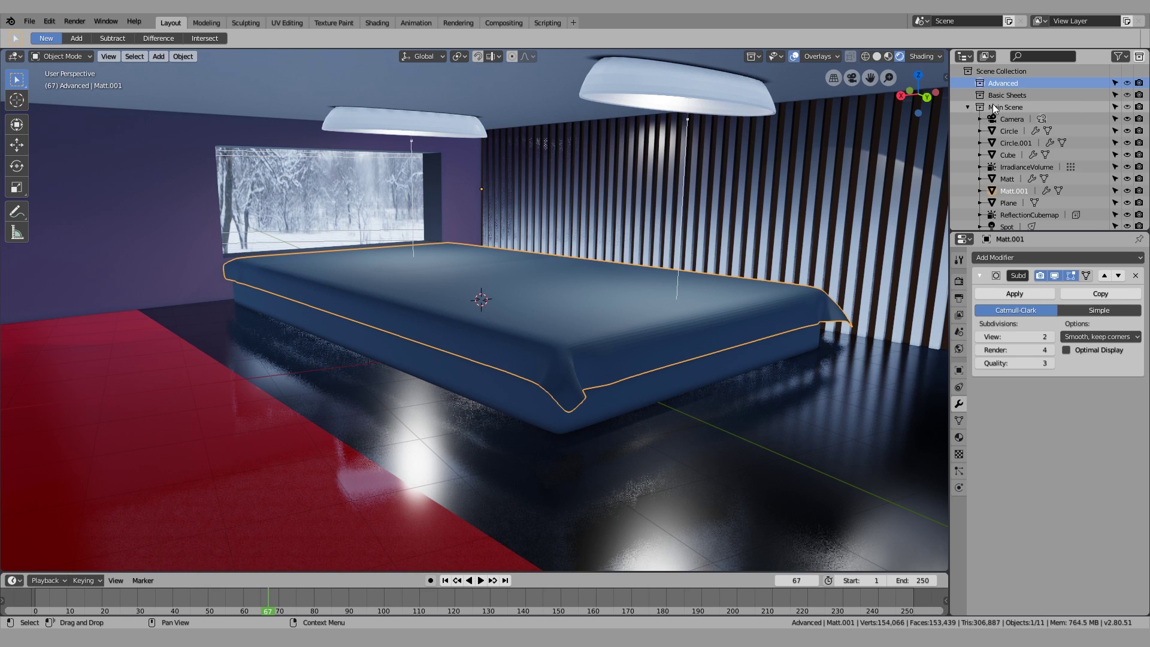
pyautogui.scroll(-1, 1031, 150)
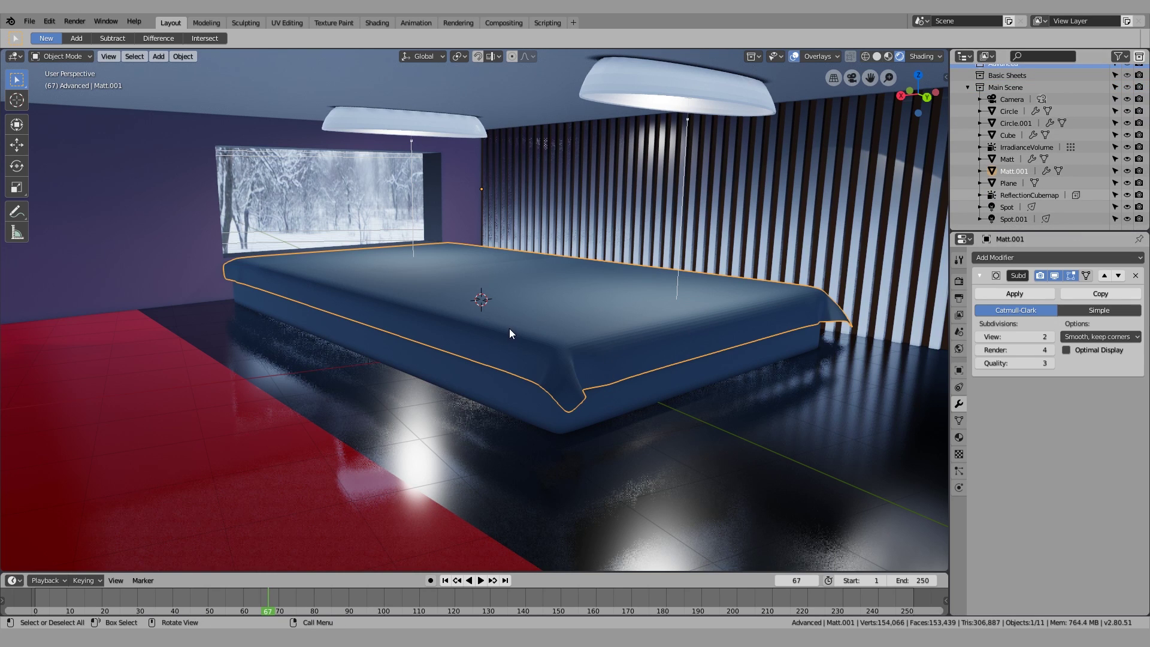
pyautogui.press('m')
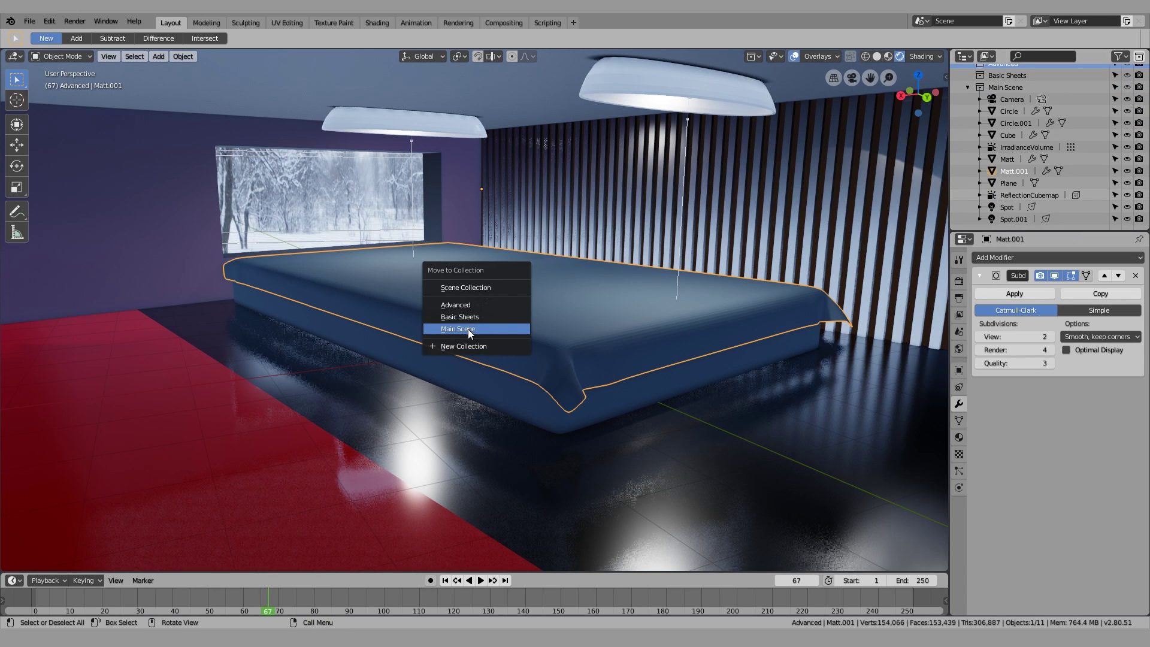
pyautogui.click(477, 316)
# Collapse the Main Scene collection, then hide Basic Sheets in the viewport and exclude it from renders
pyautogui.scroll(1, 989, 95)
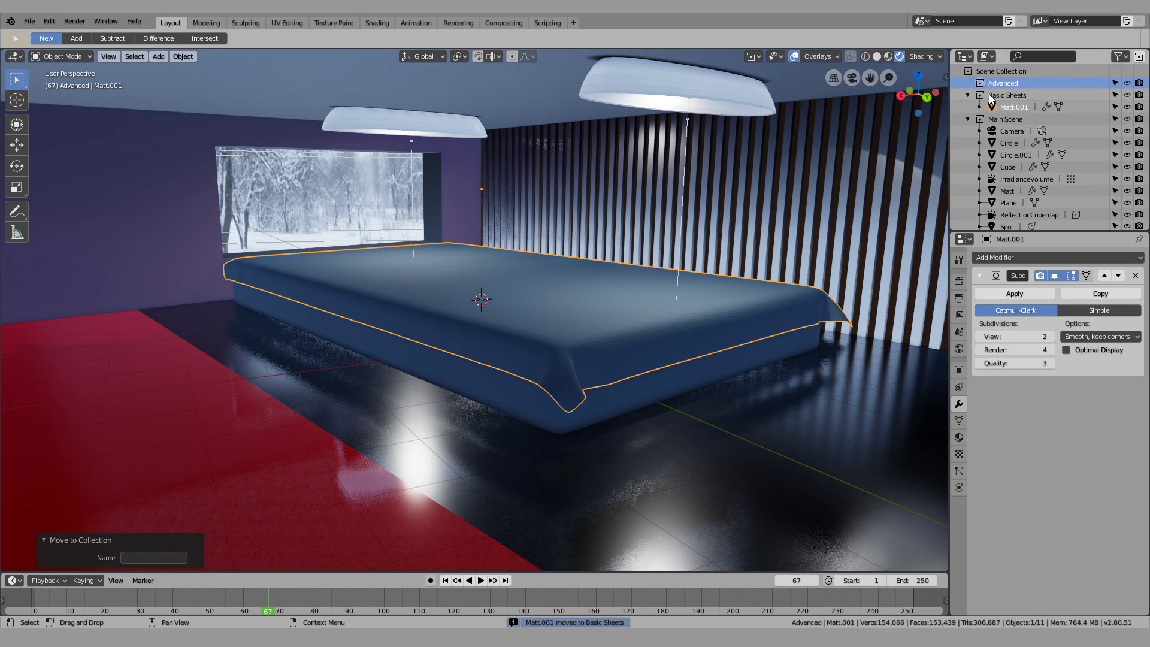
pyautogui.click(967, 119)
pyautogui.click(1127, 95)
pyautogui.click(1138, 95)
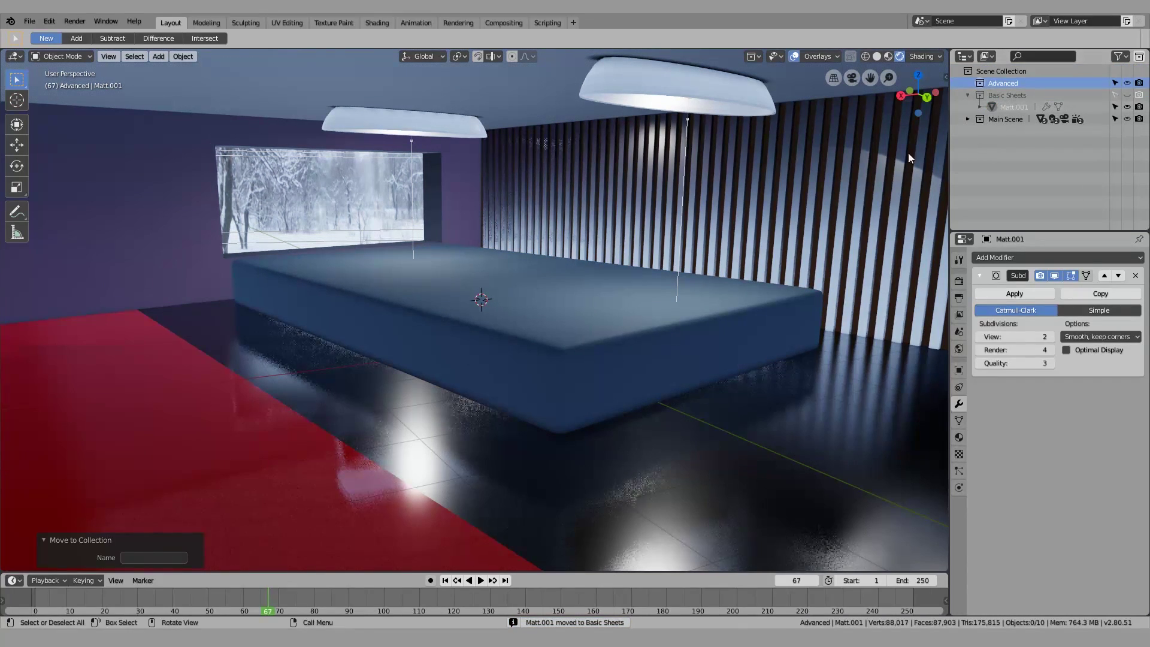
# Duplicate the mattress's upper face in place and separate the copy into its own object
pyautogui.hotkey('shift', 'a')
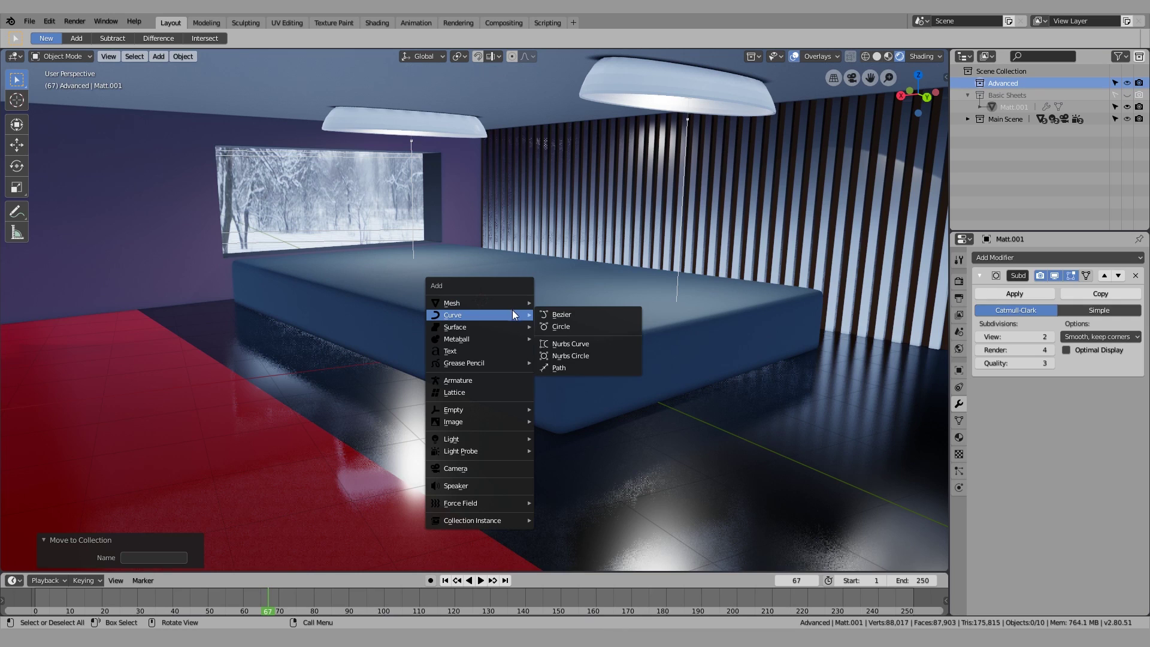
pyautogui.click(616, 336)
pyautogui.press('KP_Decimal')
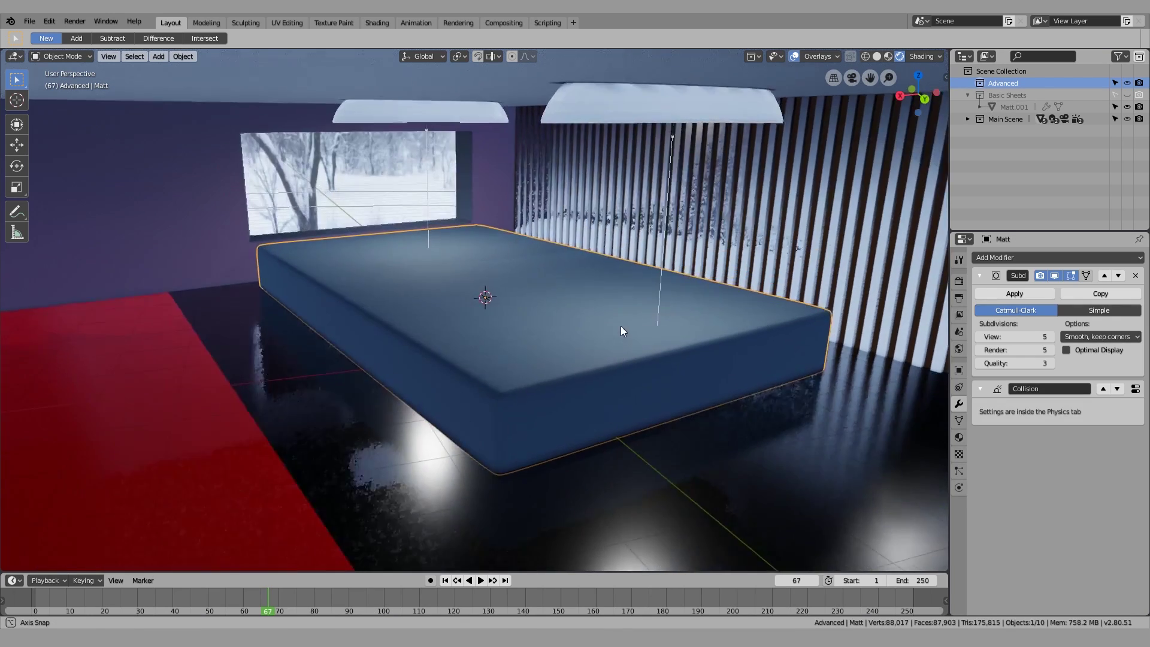
pyautogui.press('Tab')
pyautogui.click(367, 297)
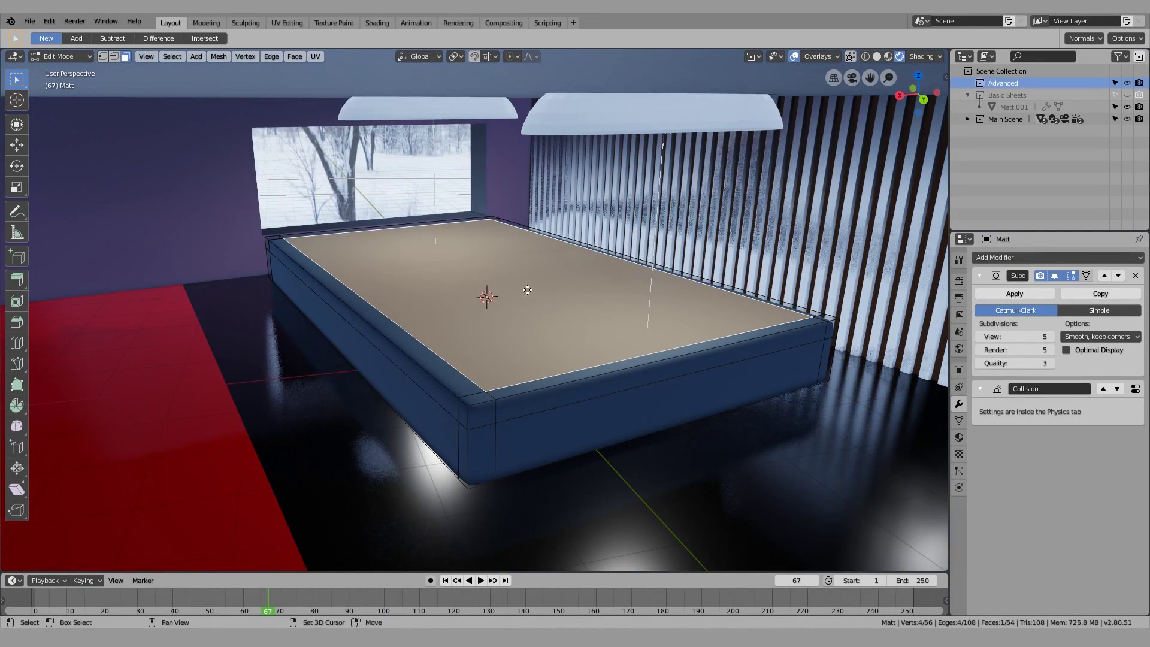
pyautogui.hotkey('shift', 'd')
pyautogui.press('Escape')
pyautogui.press('p')
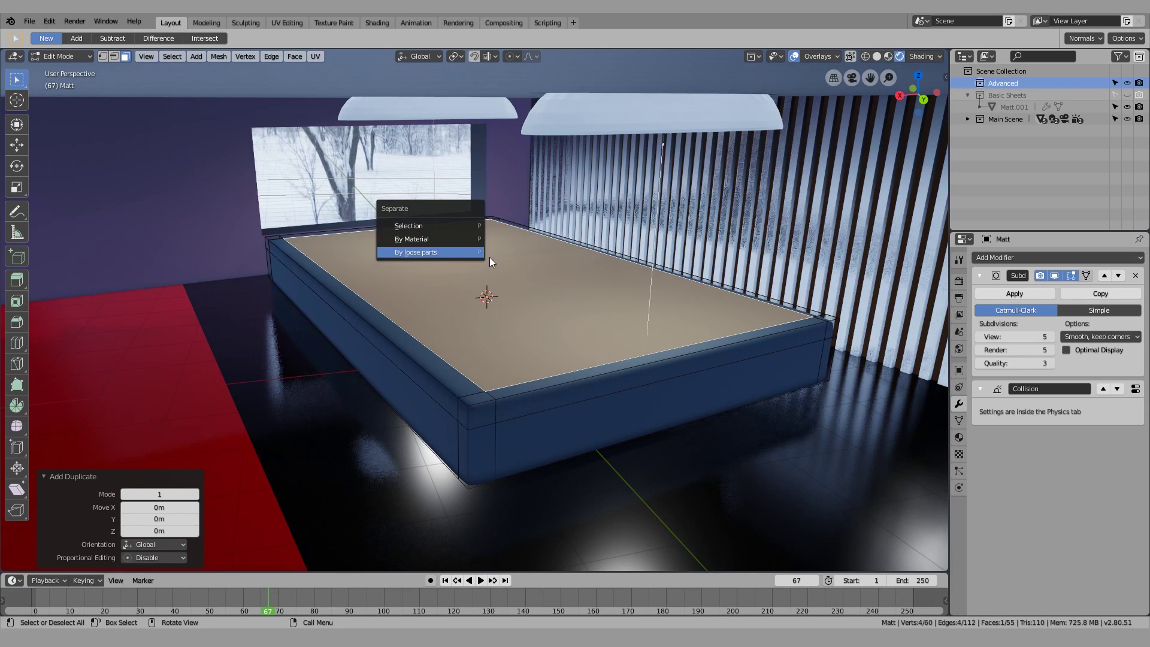
pyautogui.click(462, 227)
pyautogui.press('Tab')
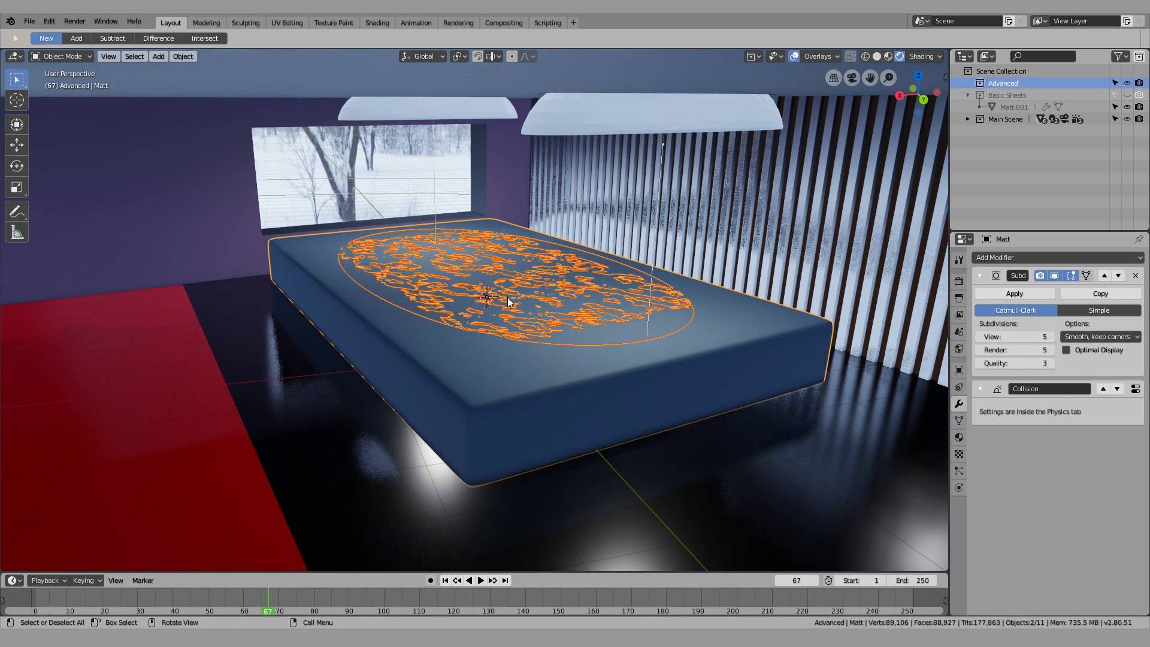
# Move the separated face into the Advanced collection
pyautogui.click(494, 343)
pyautogui.press('m')
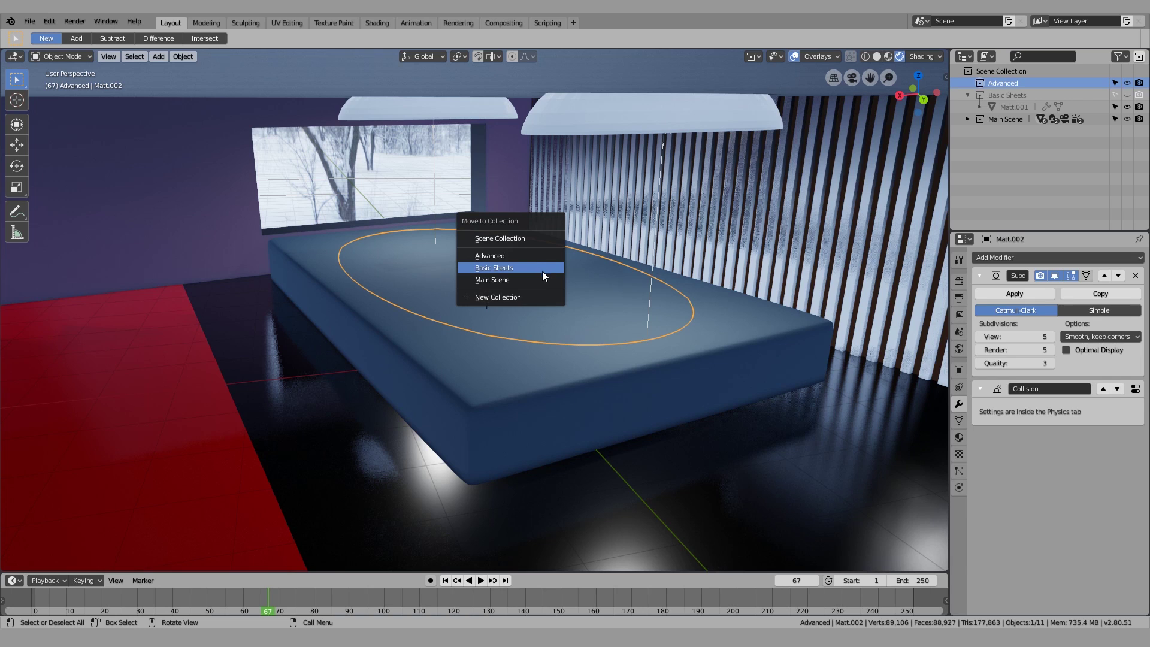
pyautogui.click(515, 260)
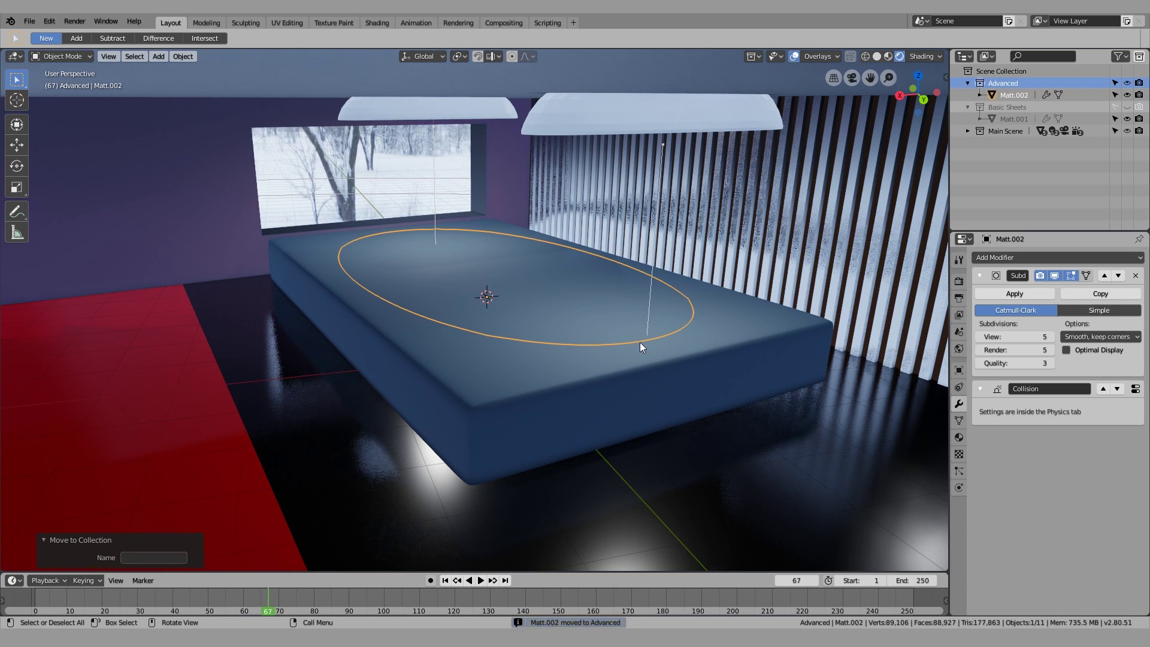
# Raise the new sheet about 1.45 m vertically, and apply its Subdivision modifier with the Simple type
pyautogui.press('g')
pyautogui.press('z')
pyautogui.click(633, 264)
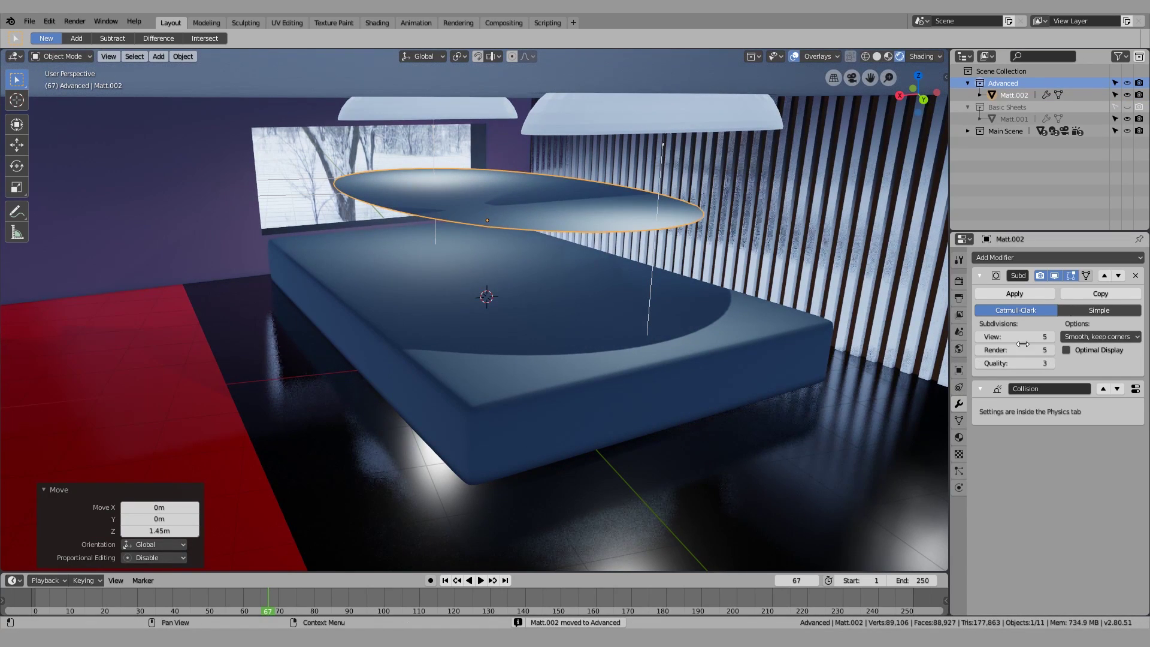
pyautogui.click(1099, 310)
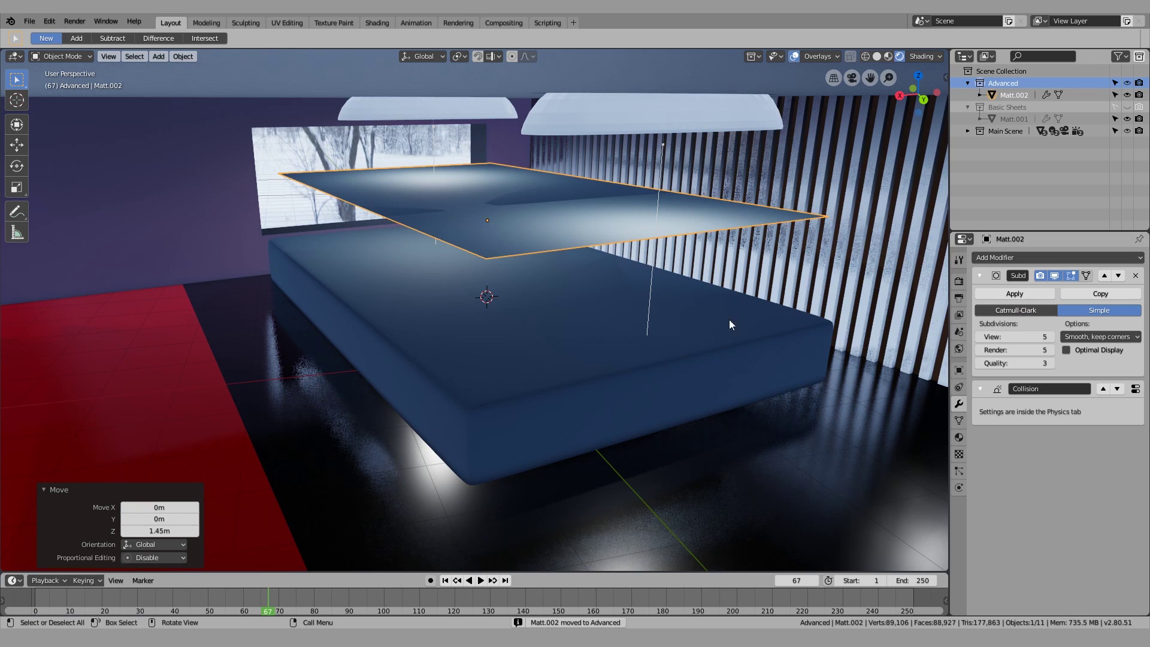
pyautogui.click(1017, 293)
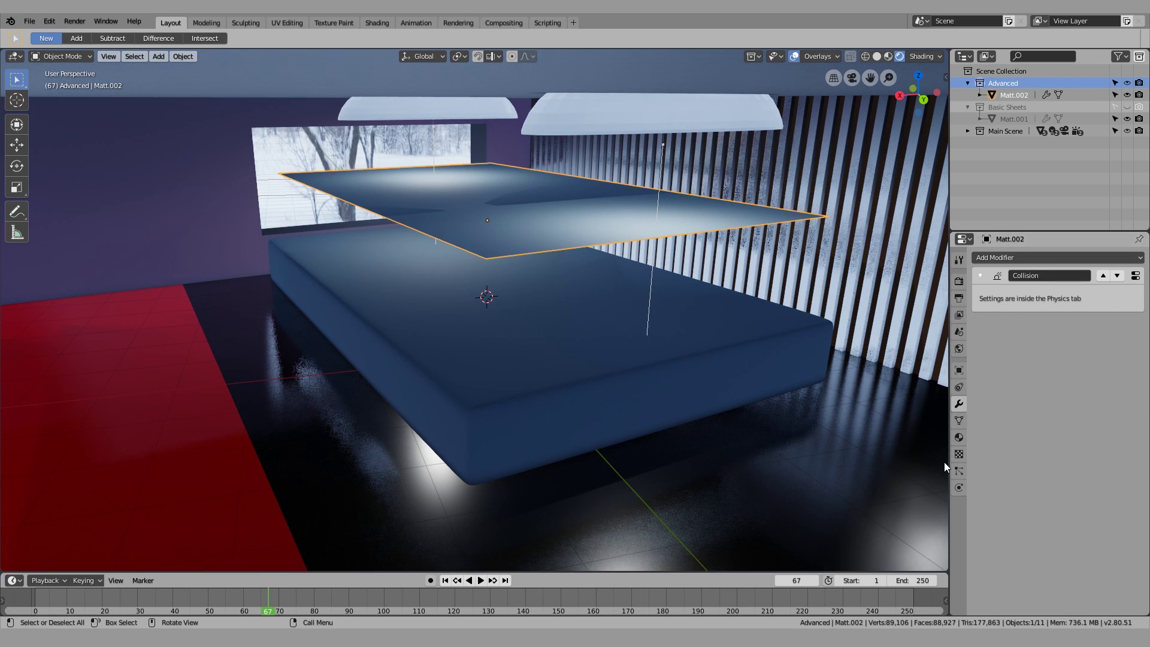
# Replace the new sheet's Collision physics with Cloth and return the timeline to frame 1
pyautogui.click(958, 487)
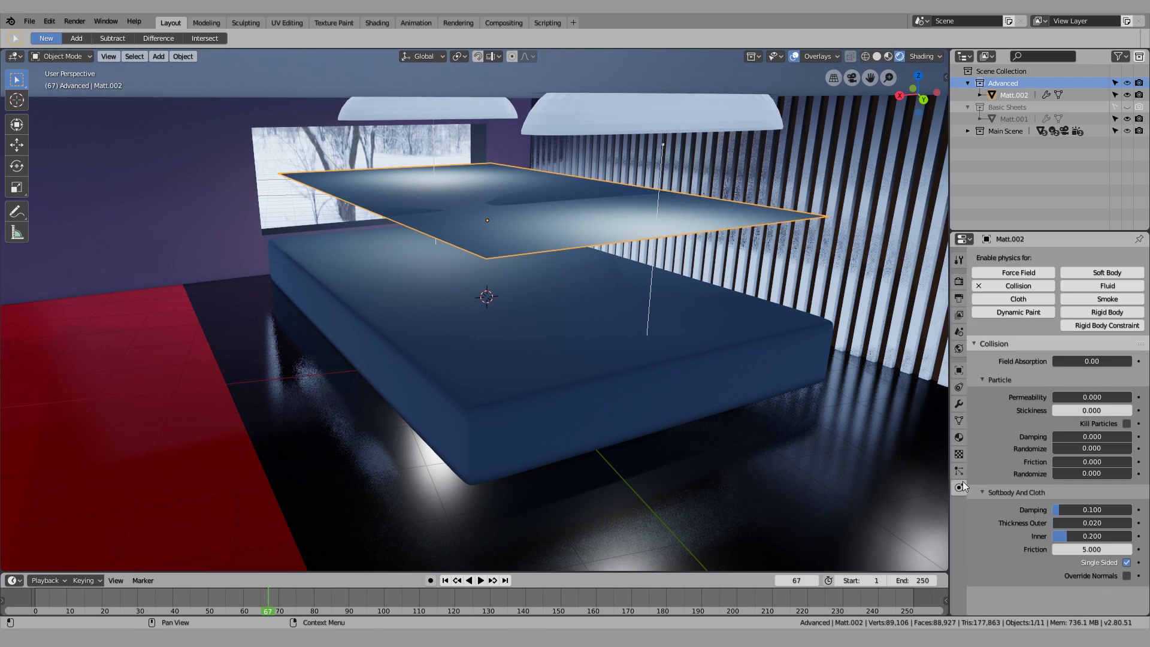
pyautogui.click(979, 286)
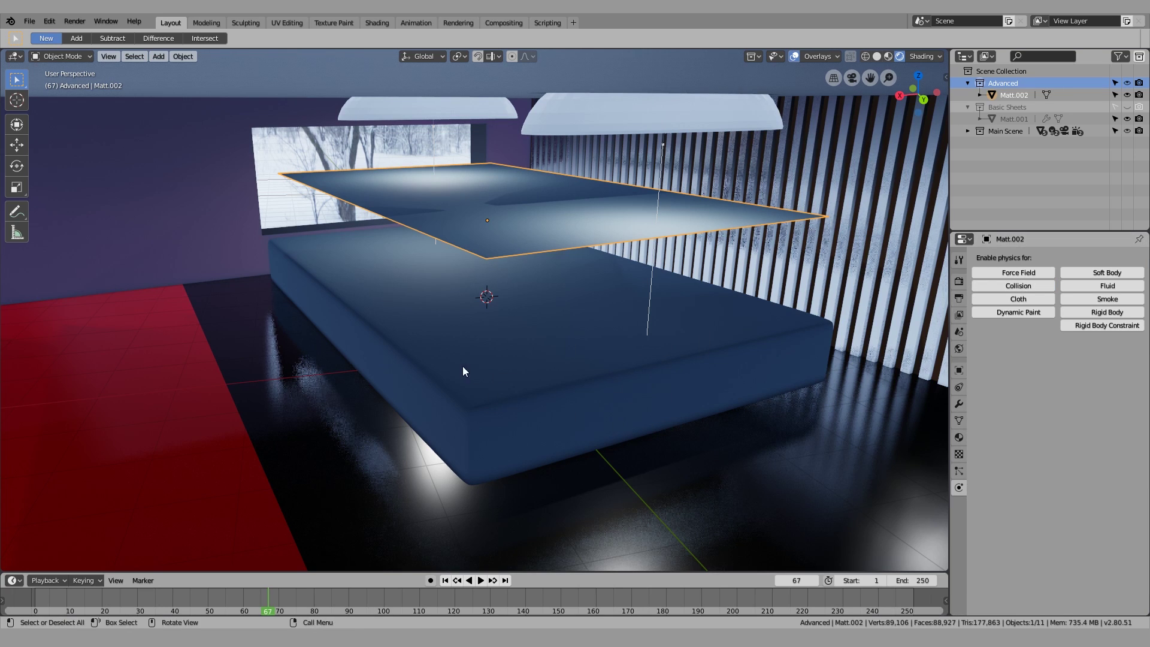
pyautogui.click(1018, 299)
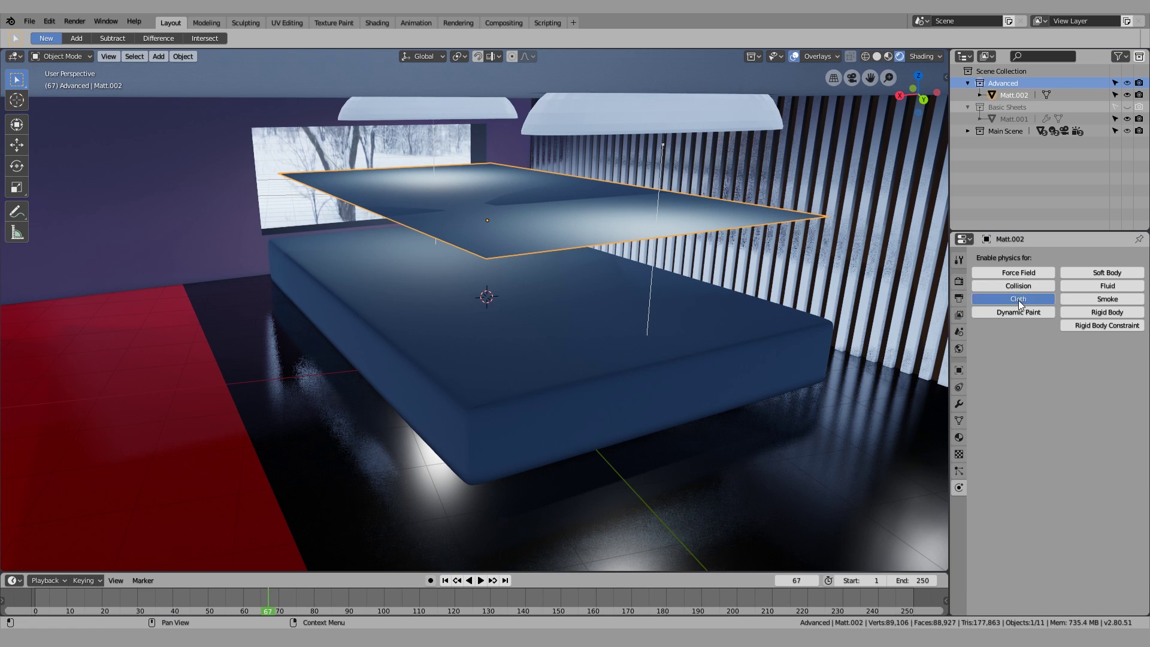
pyautogui.moveTo(580, 348); pyautogui.dragTo(544, 542, button='middle')
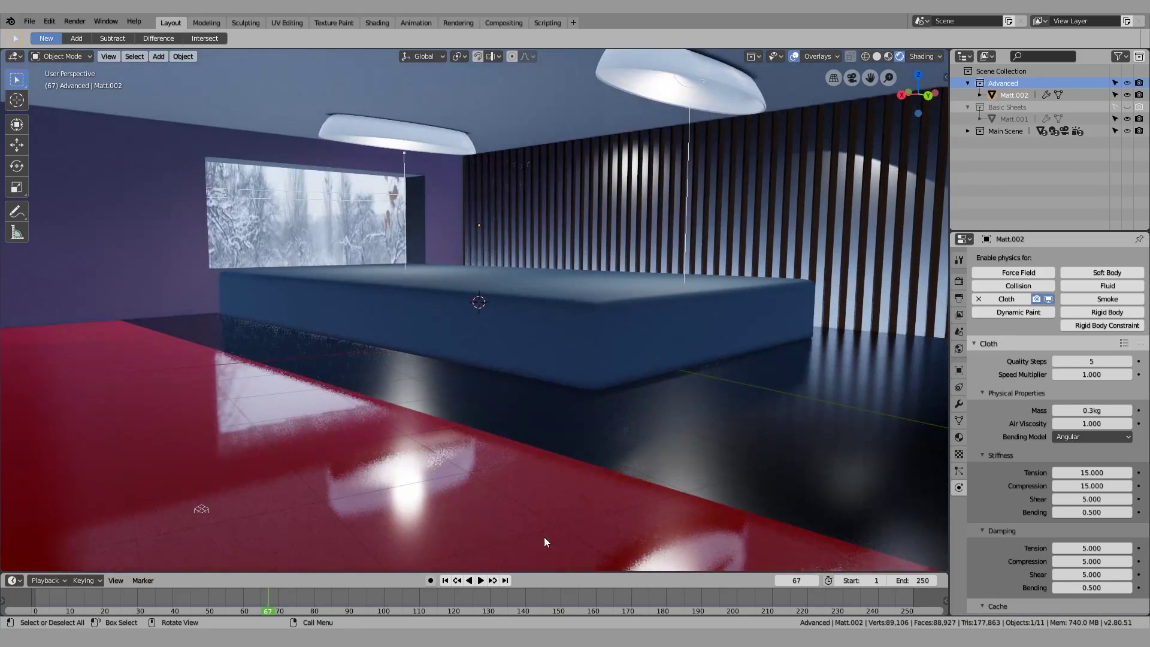
pyautogui.click(446, 580)
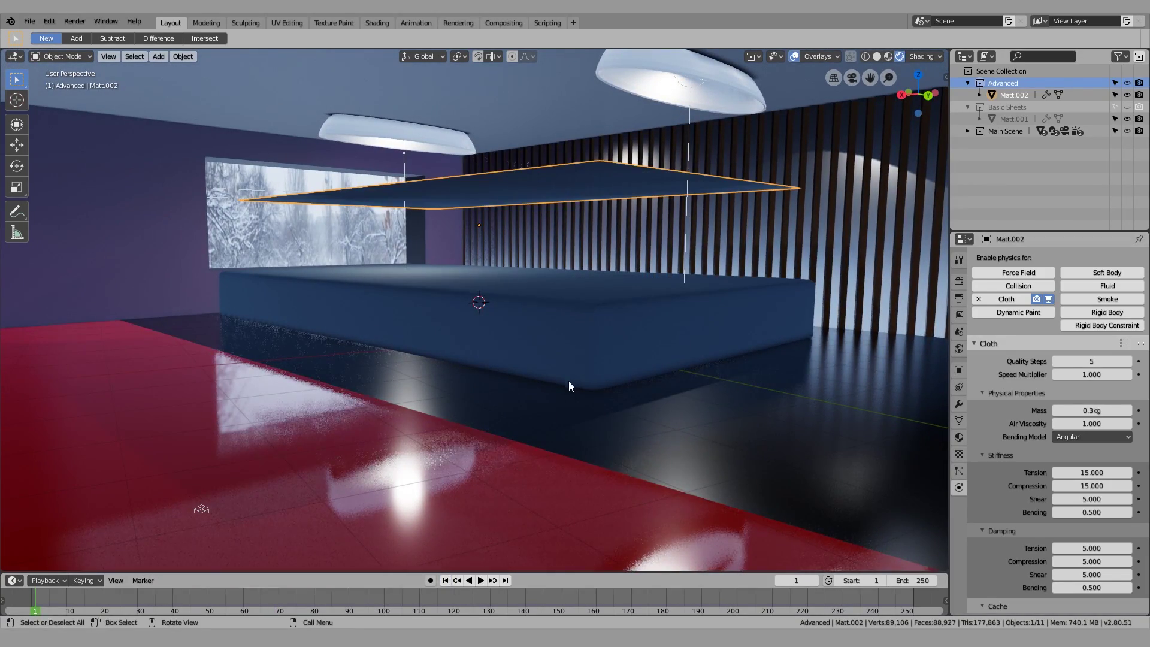
# Enable Self Collision in the new sheet's cloth settings
pyautogui.moveTo(569, 381); pyautogui.dragTo(542, 392, button='middle')
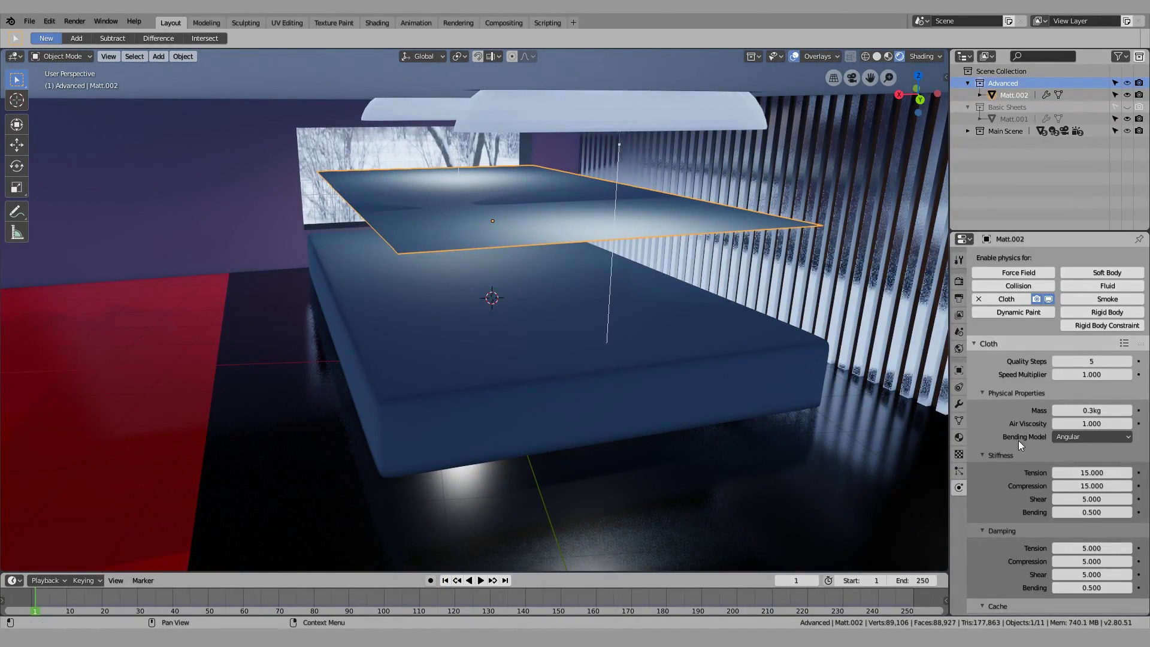
pyautogui.scroll(-12, 1018, 440)
pyautogui.click(993, 519)
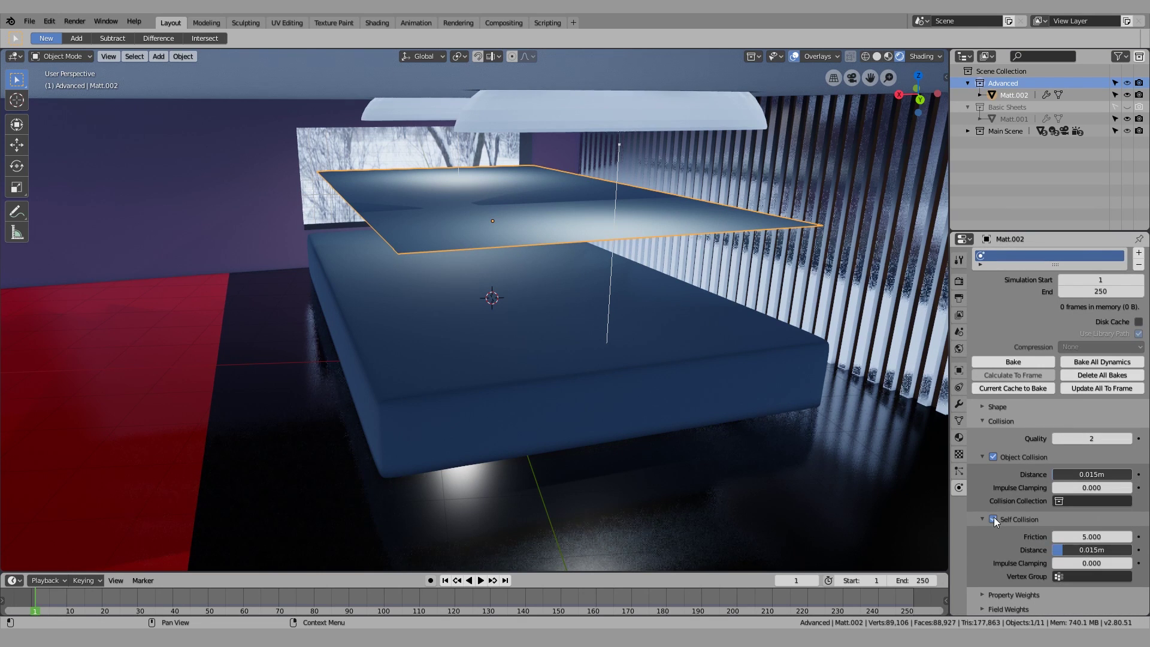
# Hide the room shell enclosing the bed so the mattress and raised sheet are exposed
pyautogui.moveTo(398, 444); pyautogui.dragTo(451, 361, button='middle')
pyautogui.scroll(1, 451, 361)
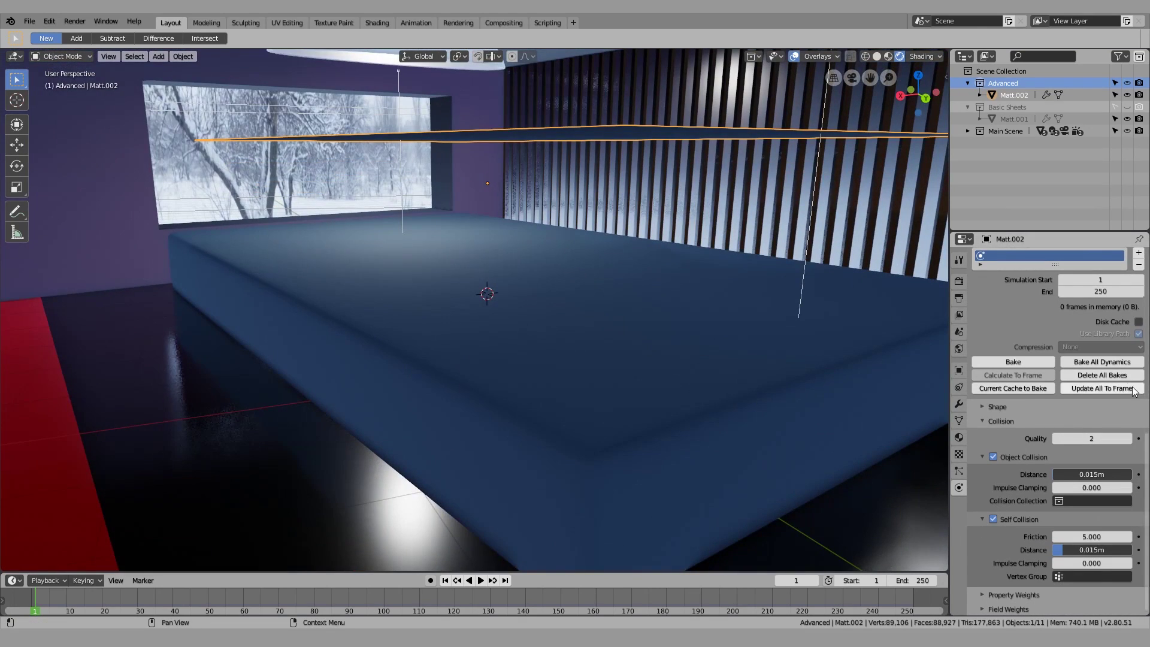
pyautogui.scroll(11, 1090, 386)
pyautogui.moveTo(810, 340); pyautogui.dragTo(793, 359, button='middle')
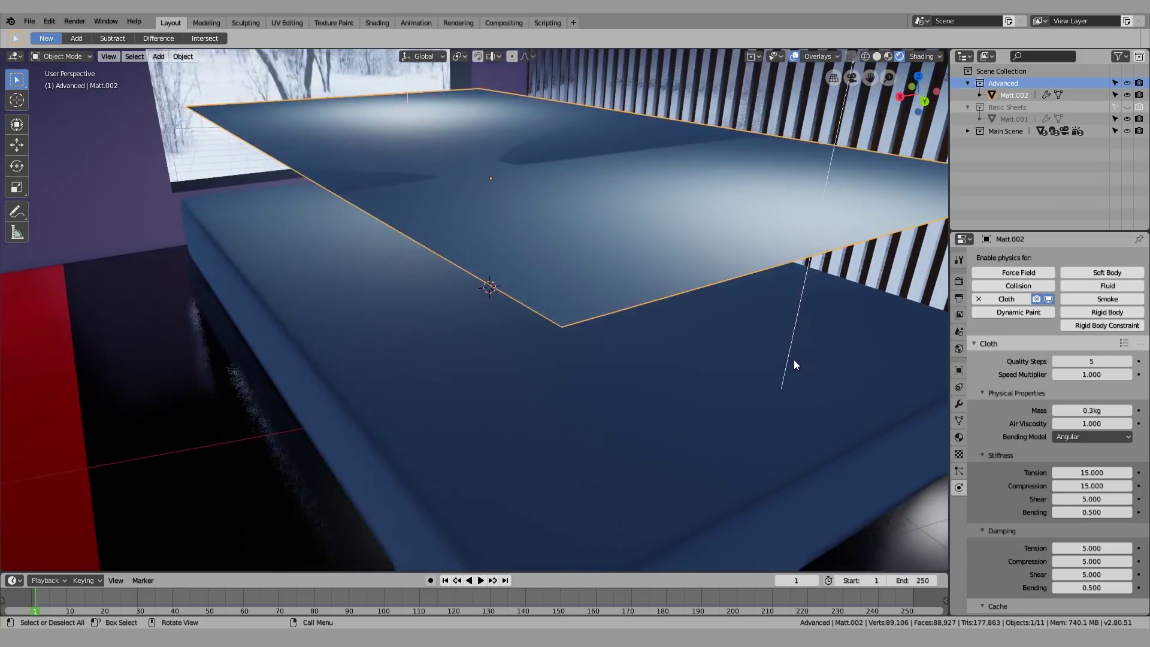
pyautogui.press('Tab')
pyautogui.moveTo(555, 264); pyautogui.dragTo(603, 221, button='middle')
pyautogui.press('Tab')
pyautogui.scroll(-7, 603, 220)
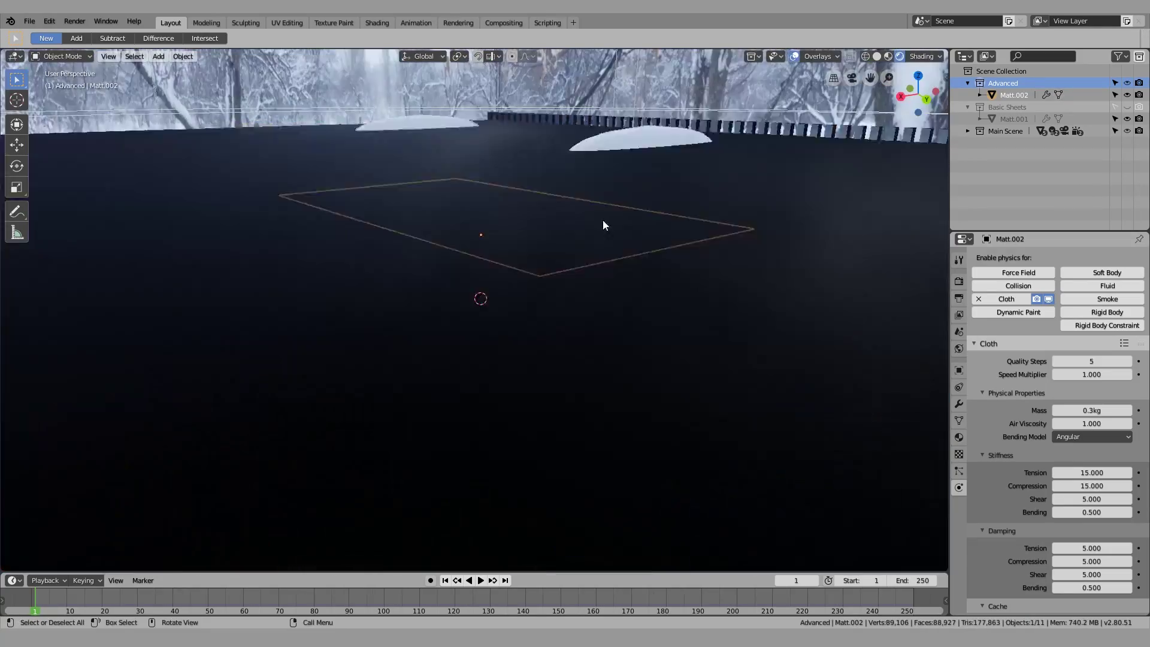
pyautogui.click(395, 364)
pyautogui.press('h')
pyautogui.scroll(4, 480, 263)
# In Edit Mode on the raised sheet, select a set of edge loops running along its length plus one crosswise loop
pyautogui.click(495, 242)
pyautogui.moveTo(495, 243); pyautogui.dragTo(228, 231, button='middle')
pyautogui.press('Tab')
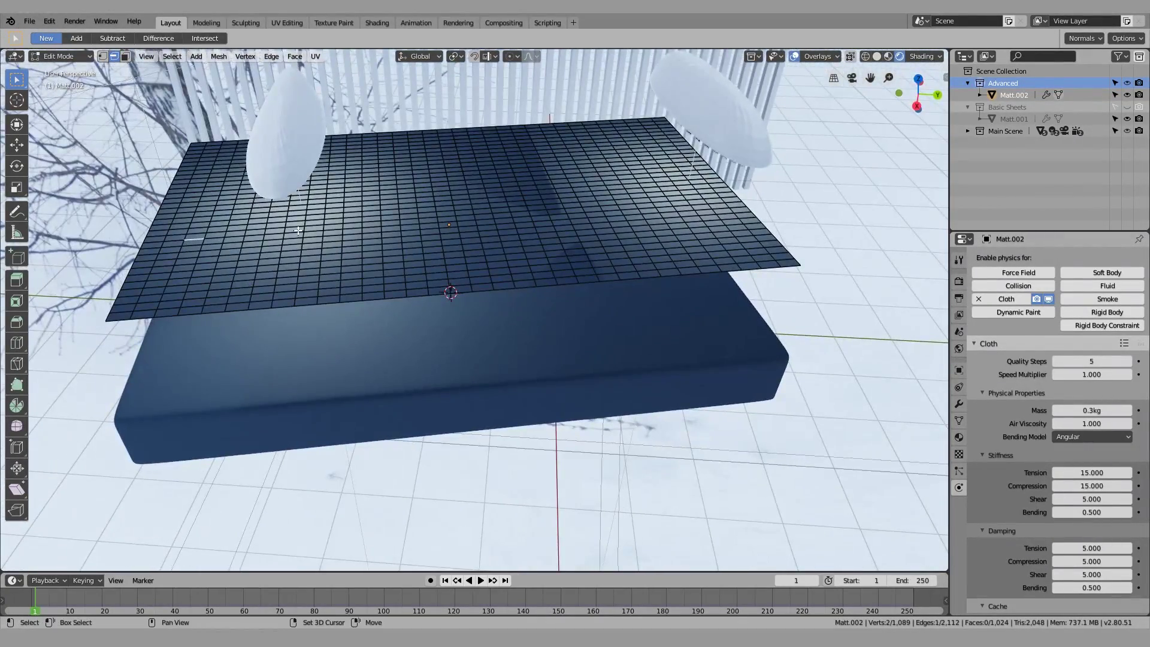
pyautogui.keyDown('alt'); pyautogui.click(662, 220); pyautogui.keyUp('alt')
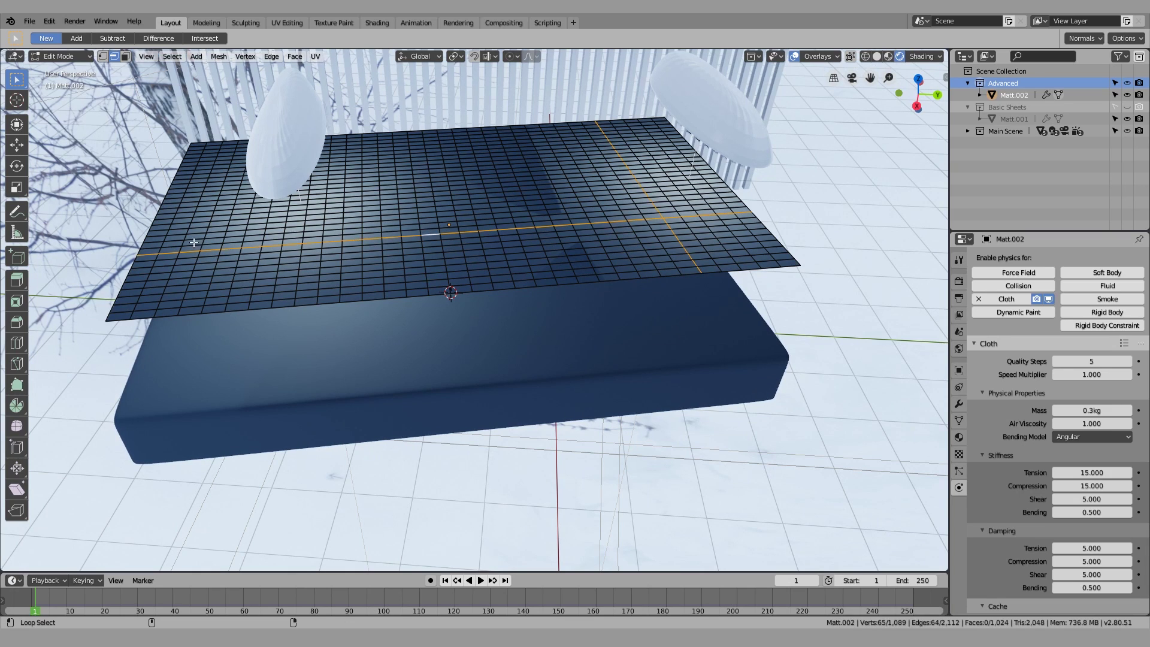
pyautogui.keyDown('alt'); pyautogui.keyDown('shift'); pyautogui.click(569, 213); pyautogui.keyUp('shift'); pyautogui.keyUp('alt')
pyautogui.keyDown('alt'); pyautogui.keyDown('shift'); pyautogui.click(436, 159); pyautogui.keyUp('shift'); pyautogui.keyUp('alt')
pyautogui.keyDown('alt'); pyautogui.keyDown('shift'); pyautogui.click(470, 269); pyautogui.keyUp('shift'); pyautogui.keyUp('alt')
pyautogui.keyDown('alt'); pyautogui.moveTo(471, 270); pyautogui.dragTo(551, 242, button='middle'); pyautogui.keyUp('alt')
pyautogui.press('g')
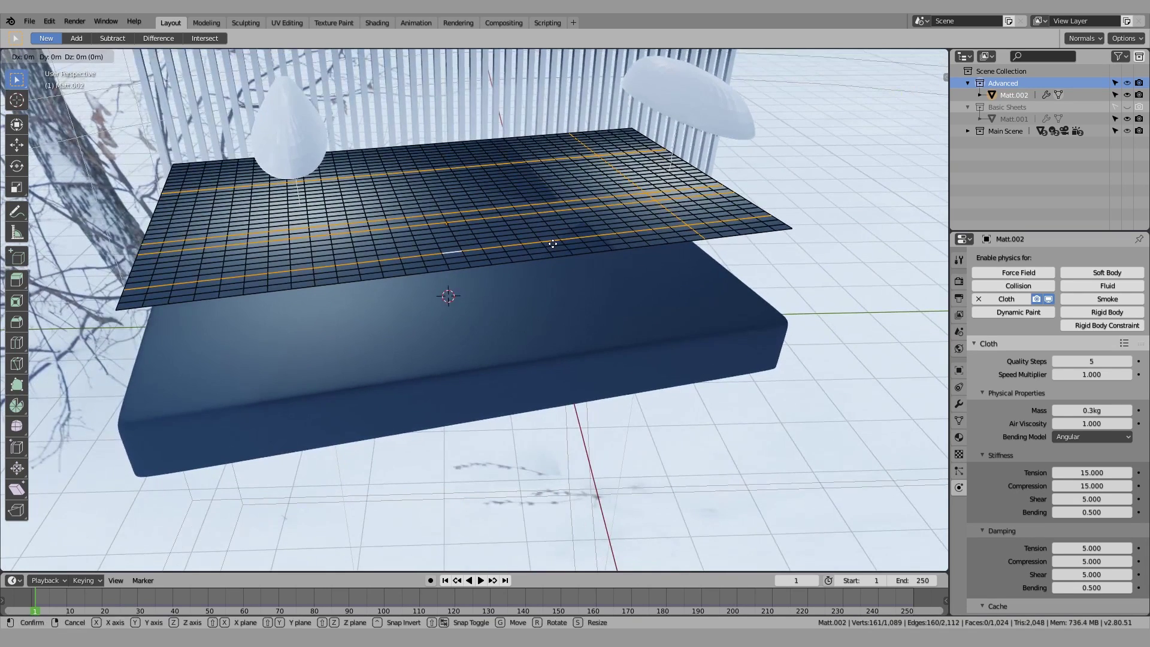
pyautogui.rightClick(554, 239)
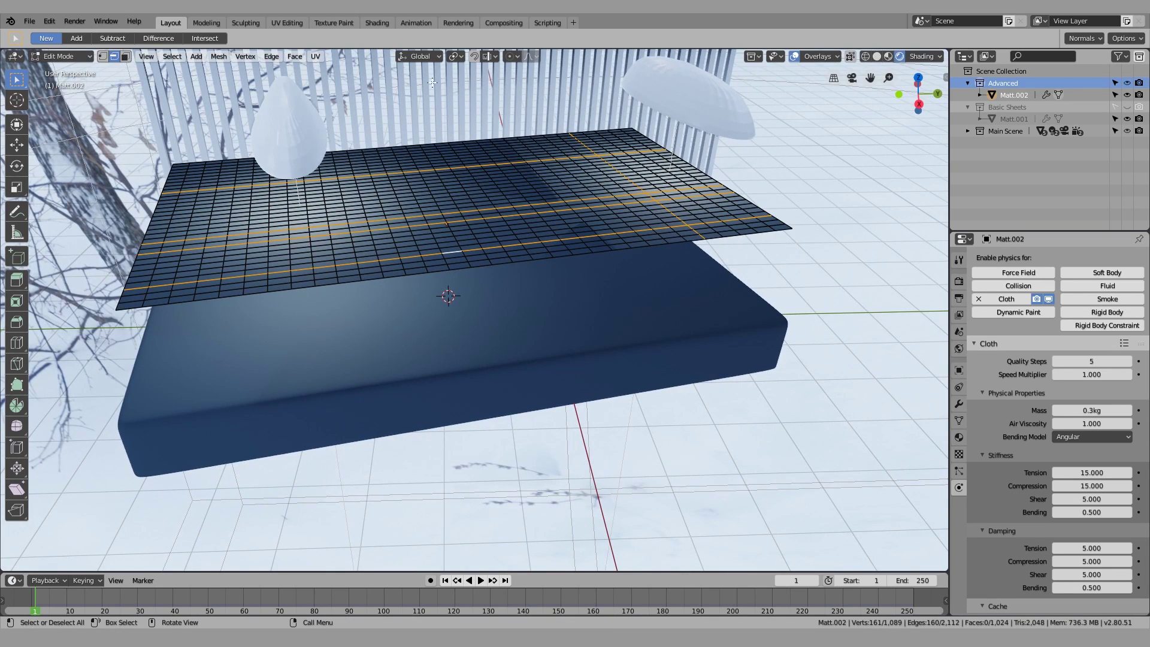
# Enable connected proportional editing and raise the selected loops about 0.24 m along Z with a proportional size of about 1.77
pyautogui.click(513, 58)
pyautogui.click(521, 110)
pyautogui.moveTo(545, 173); pyautogui.dragTo(634, 194, button='middle')
pyautogui.press('g')
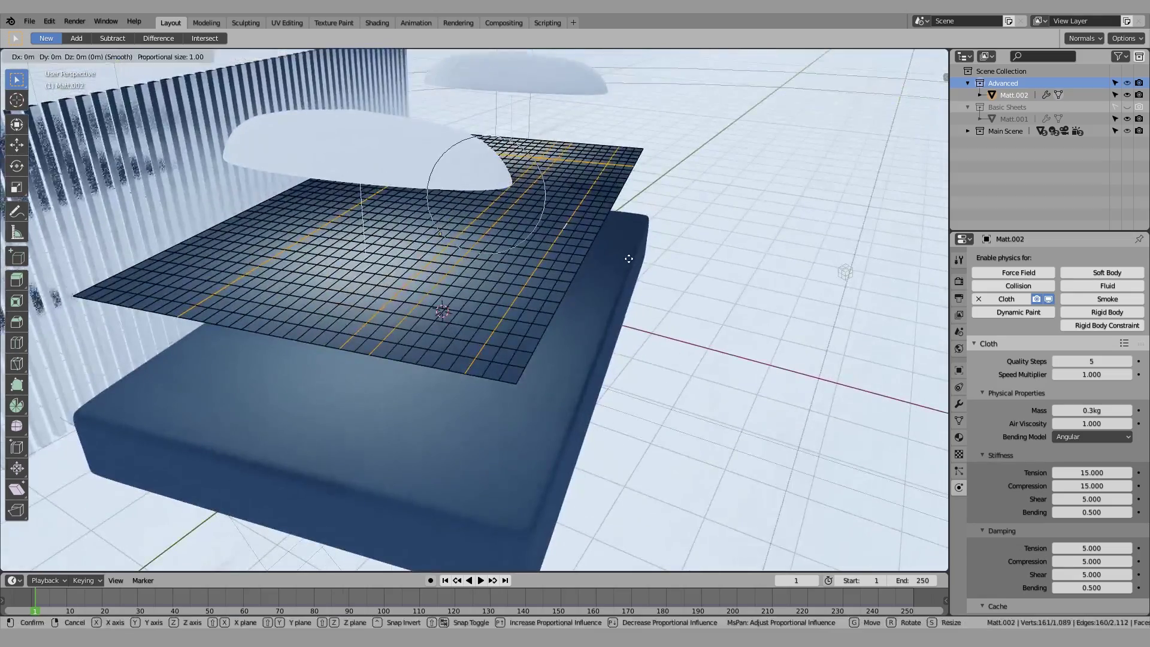
pyautogui.press('z')
pyautogui.scroll(-6, 628, 255)
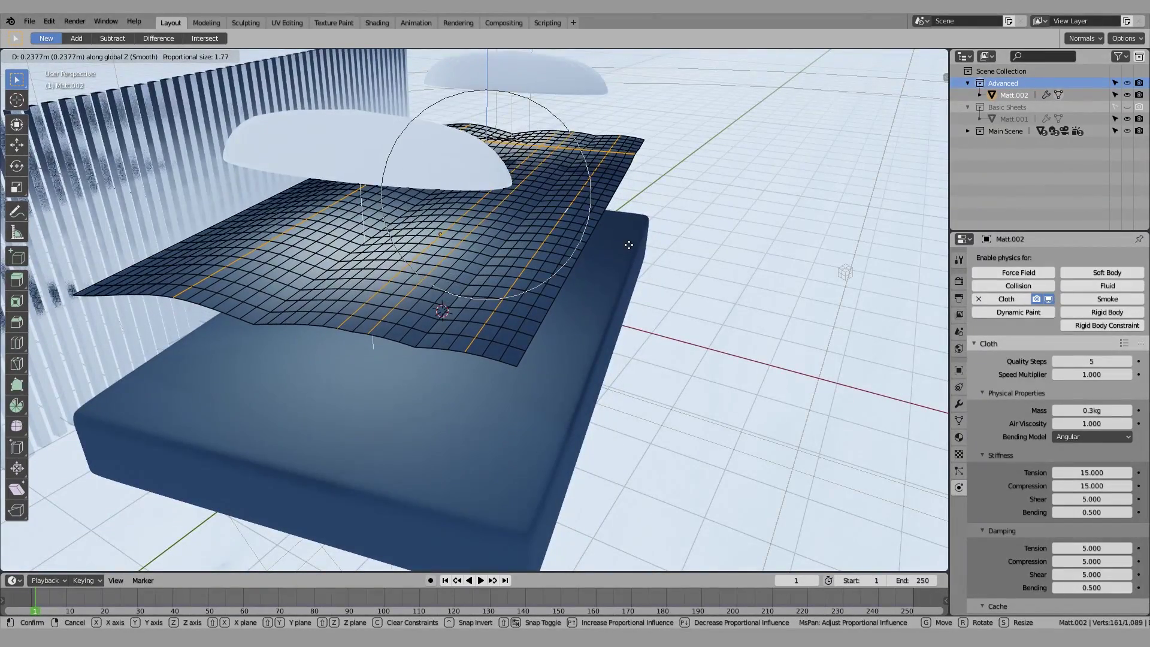
pyautogui.click(628, 245)
# Replace the selection with a different set of lengthwise and crosswise edge loops on the sheet
pyautogui.moveTo(628, 245); pyautogui.dragTo(539, 205, button='middle')
pyautogui.keyDown('alt'); pyautogui.click(454, 192); pyautogui.keyUp('alt')
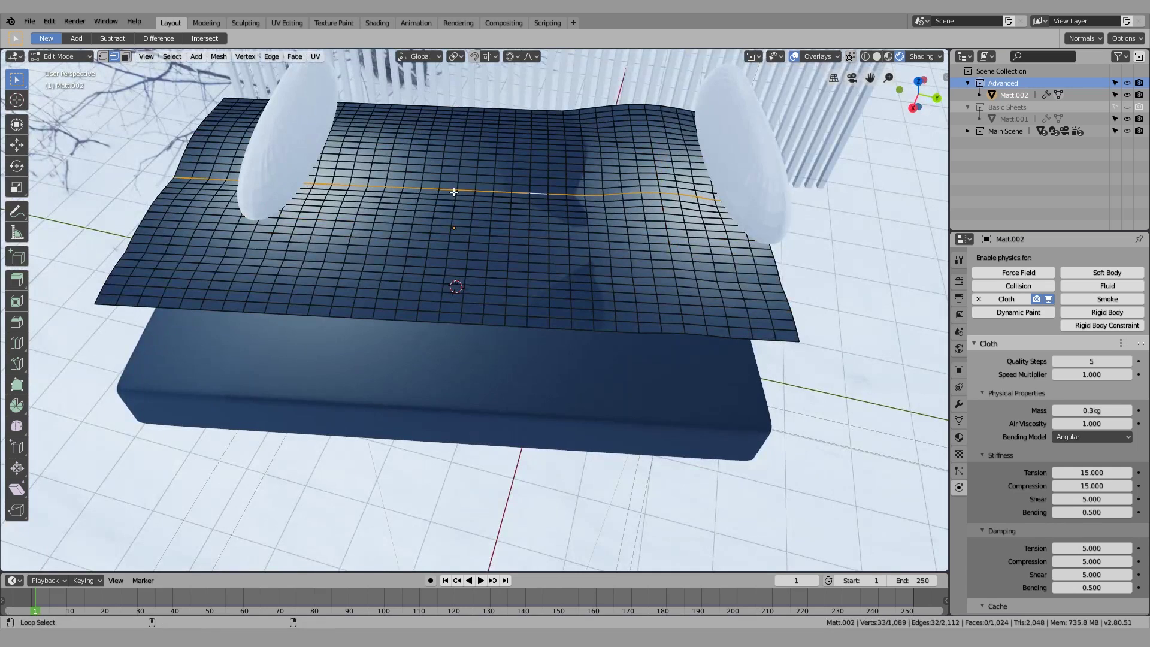
pyautogui.keyDown('alt'); pyautogui.keyDown('shift'); pyautogui.click(457, 195); pyautogui.keyUp('shift'); pyautogui.keyUp('alt')
pyautogui.keyDown('alt'); pyautogui.keyDown('shift'); pyautogui.click(338, 245); pyautogui.keyUp('shift'); pyautogui.keyUp('alt')
pyautogui.keyDown('alt'); pyautogui.keyDown('shift'); pyautogui.click(356, 162); pyautogui.keyUp('shift'); pyautogui.keyUp('alt')
pyautogui.keyDown('alt'); pyautogui.keyDown('shift'); pyautogui.click(627, 160); pyautogui.keyUp('shift'); pyautogui.keyUp('alt')
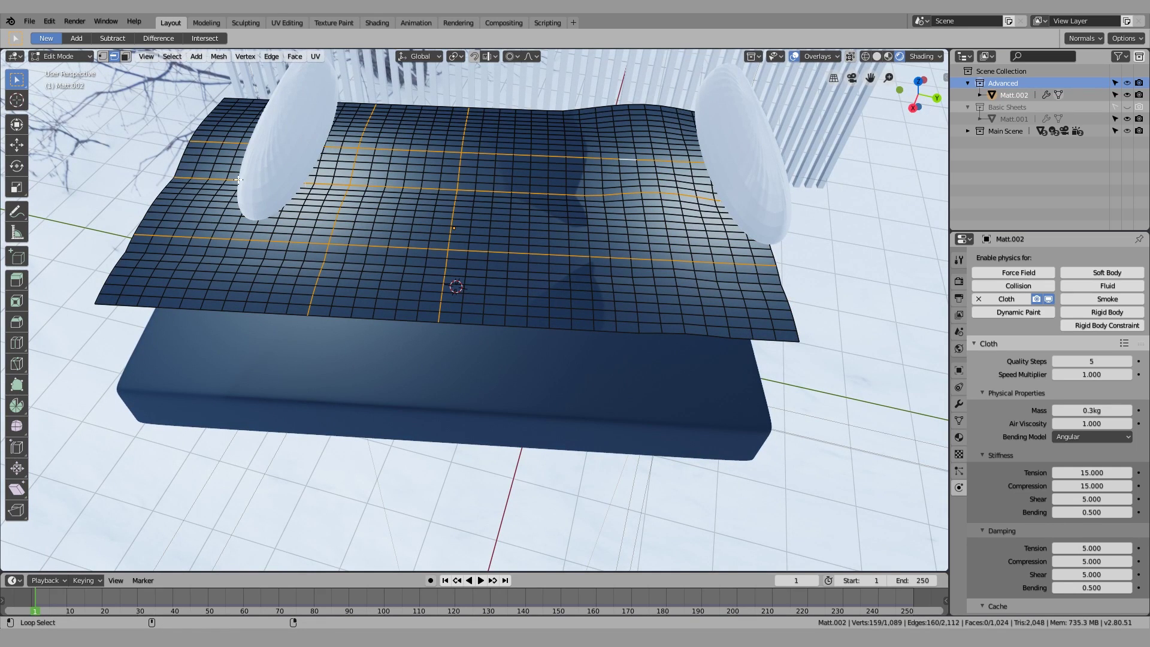
pyautogui.keyDown('alt'); pyautogui.keyDown('shift'); pyautogui.click(648, 300); pyautogui.keyUp('shift'); pyautogui.keyUp('alt')
# Lower the selected loops about 0.143 m along Z with connected proportional editing at size 1.772
pyautogui.moveTo(648, 300); pyautogui.dragTo(563, 225, button='middle')
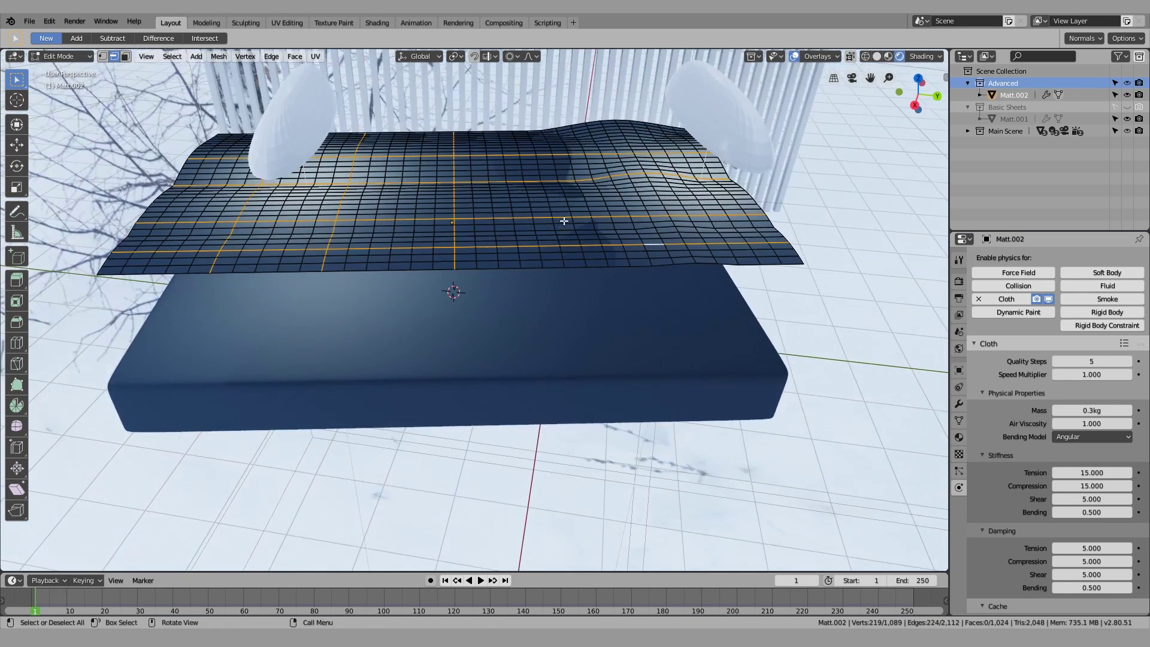
pyautogui.press('g')
pyautogui.press('z')
pyautogui.scroll(-10, 566, 232)
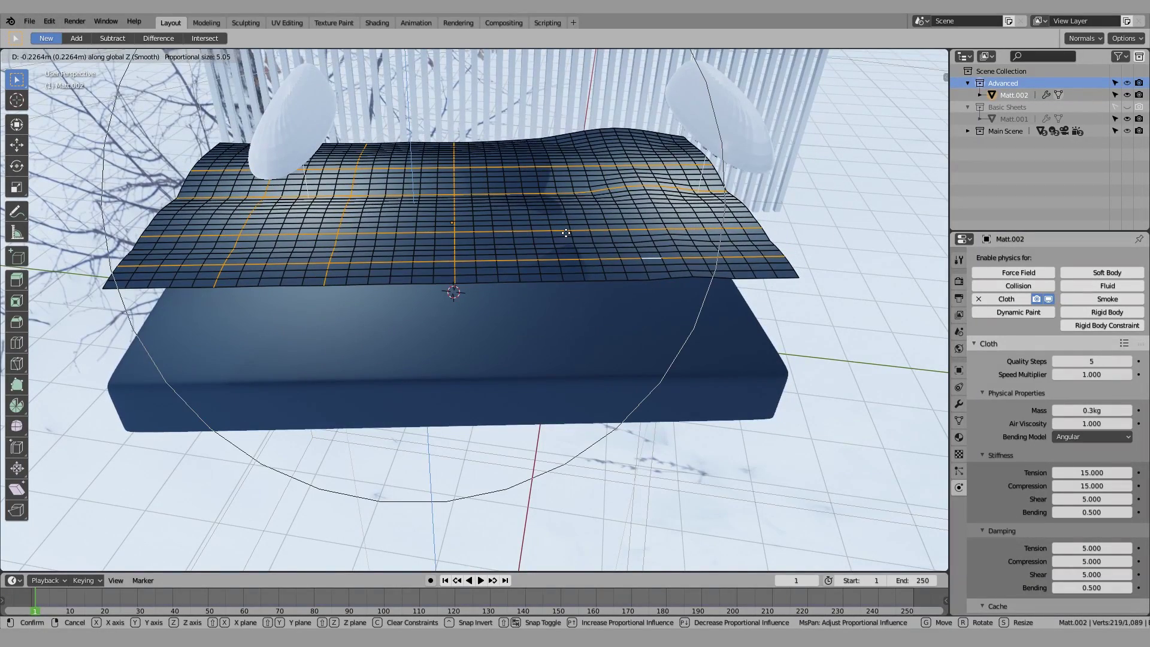
pyautogui.scroll(11, 558, 230)
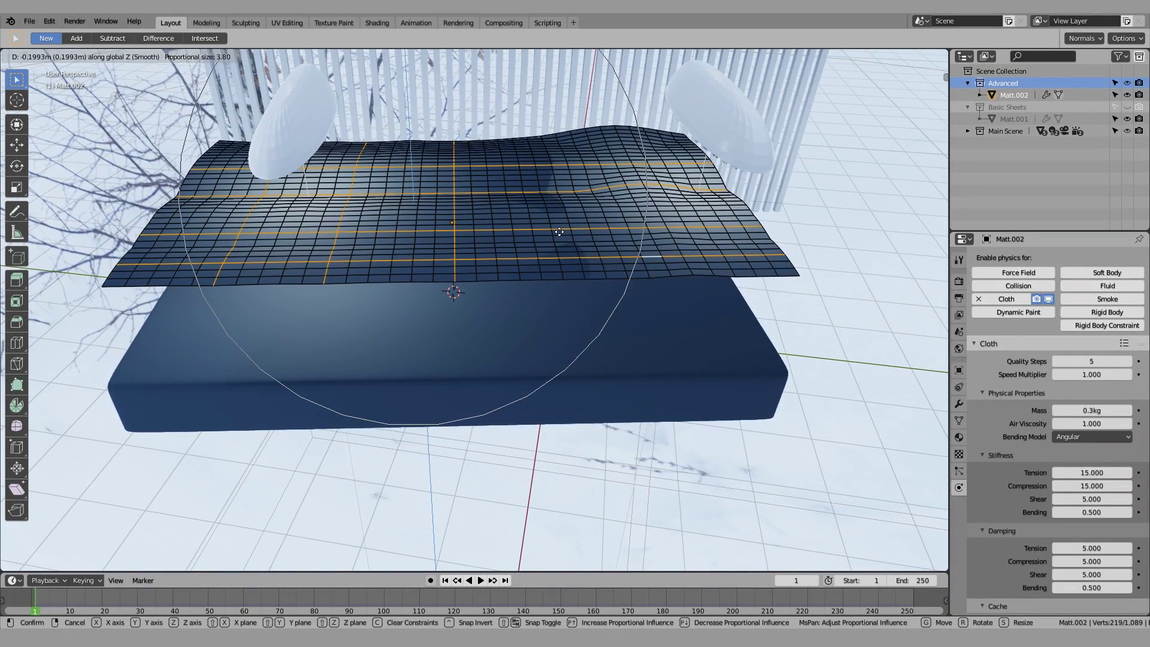
pyautogui.click(556, 229)
pyautogui.moveTo(593, 231); pyautogui.dragTo(556, 252, button='middle')
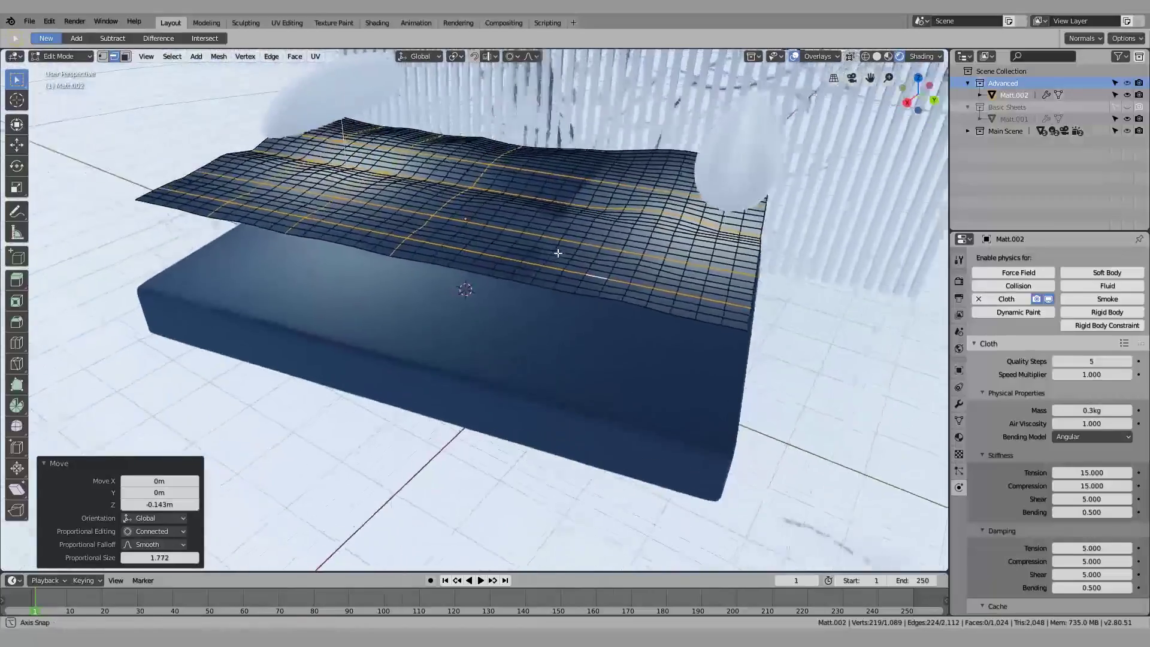
# Resize the whole sheet in Object Mode, scaling it by 1.034 along global Y and widening it along its local Y axis
pyautogui.press('Tab')
pyautogui.moveTo(450, 242); pyautogui.dragTo(683, 296, button='middle')
pyautogui.press('s')
pyautogui.click(642, 301)
pyautogui.press('s')
pyautogui.press('y')
pyautogui.click(611, 329)
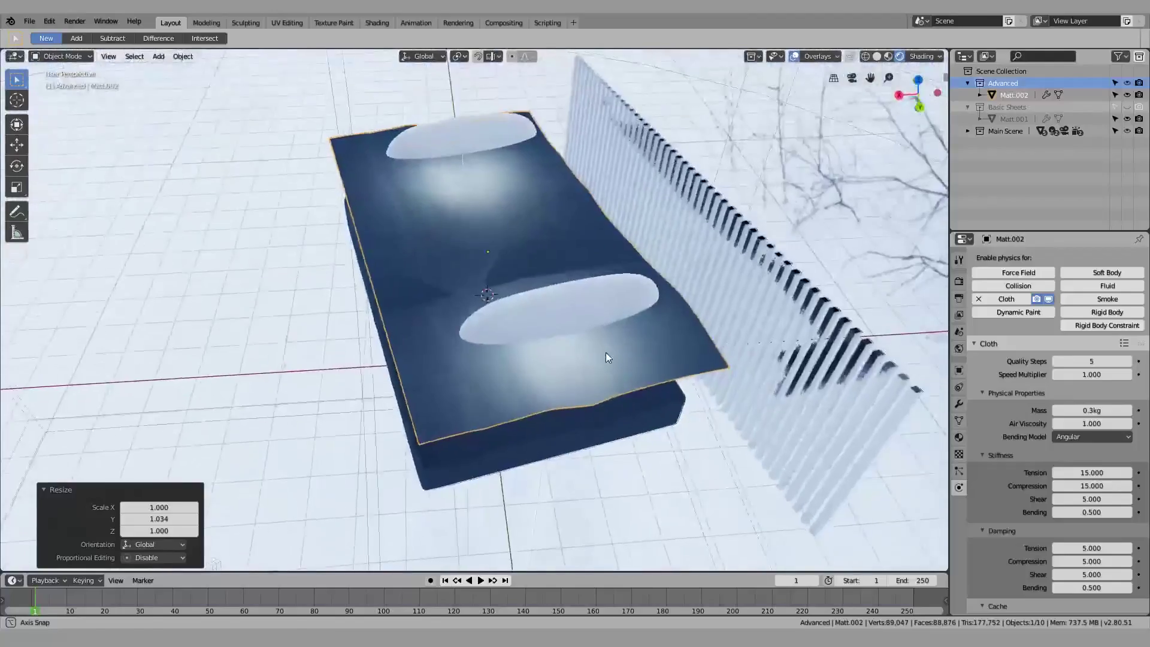
pyautogui.press('s')
pyautogui.press('x')
pyautogui.press('x')
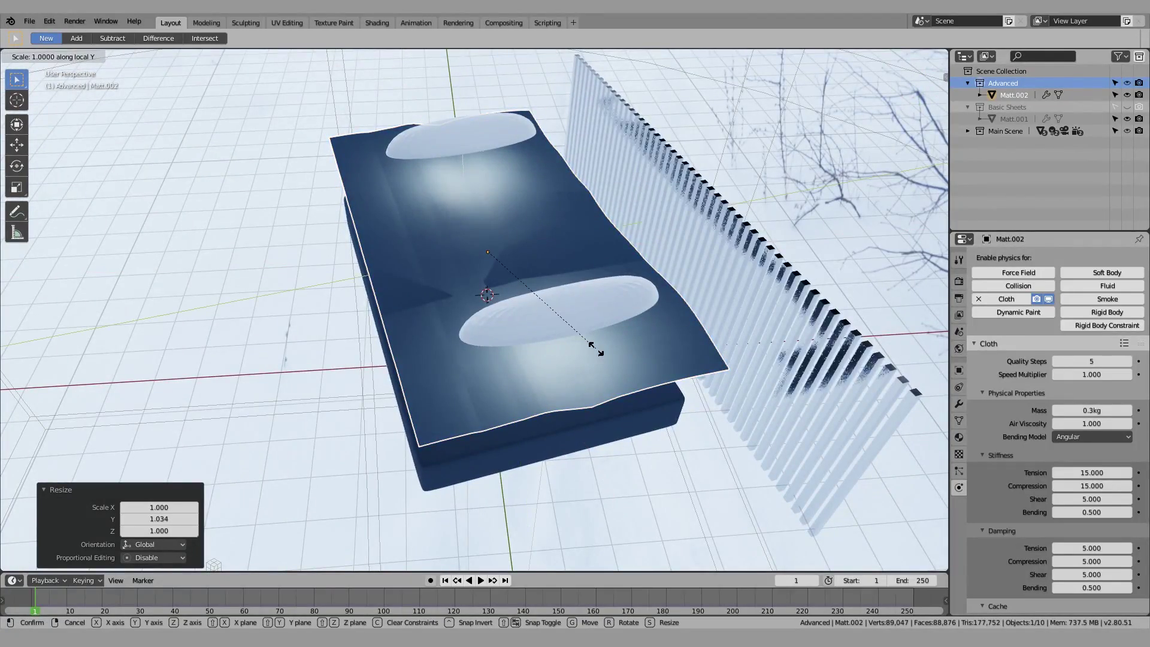
pyautogui.click(630, 346)
# Select the boundary edge loop at one end of the sheet and lift it well above the rest with proportional editing
pyautogui.moveTo(630, 346); pyautogui.dragTo(274, 319, button='middle')
pyautogui.press('Tab')
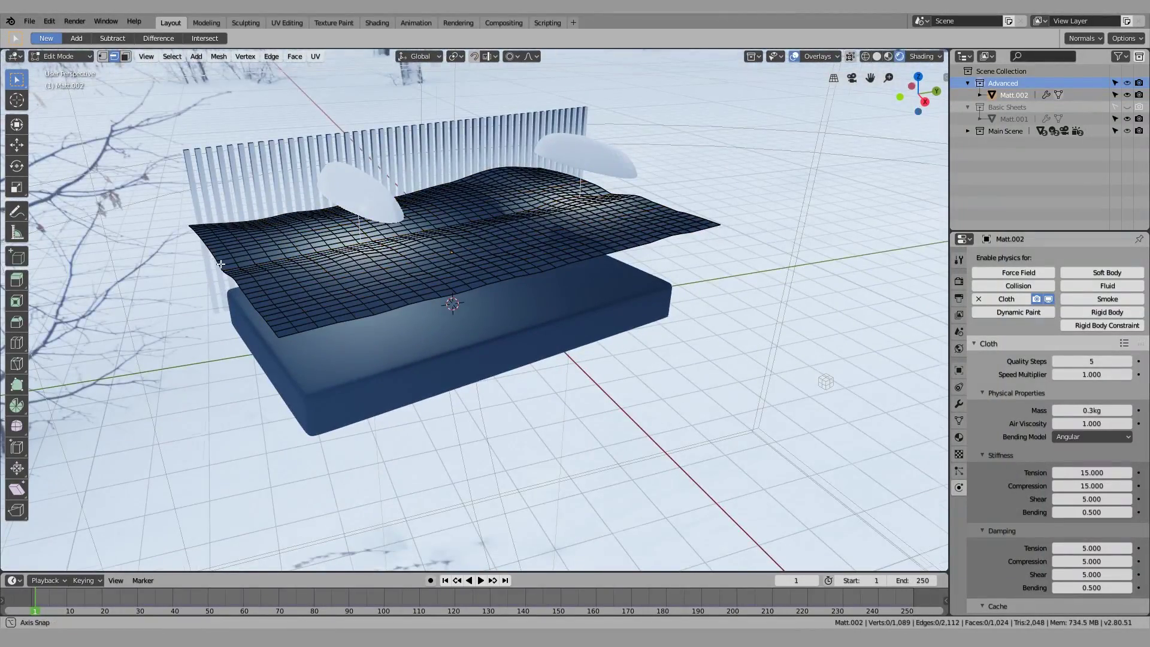
pyautogui.moveTo(220, 264); pyautogui.dragTo(257, 256, button='middle')
pyautogui.scroll(3, 258, 254)
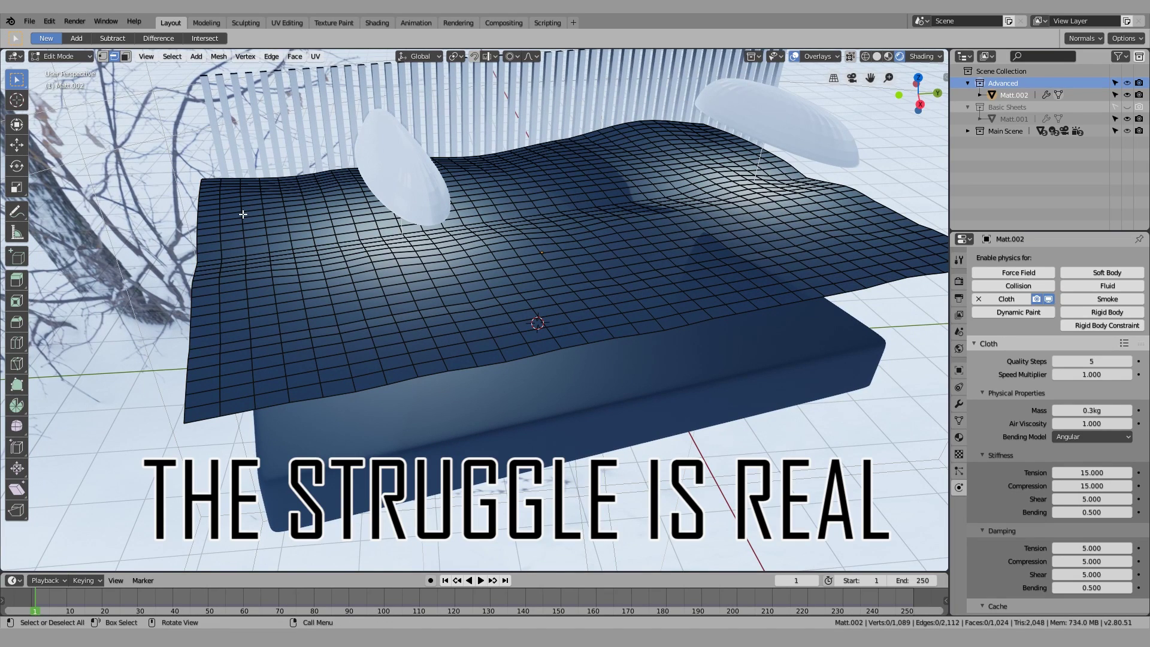
pyautogui.keyDown('alt'); pyautogui.click(196, 256); pyautogui.keyUp('alt')
pyautogui.moveTo(196, 256); pyautogui.dragTo(313, 337, button='middle')
pyautogui.press('g')
pyautogui.press('z')
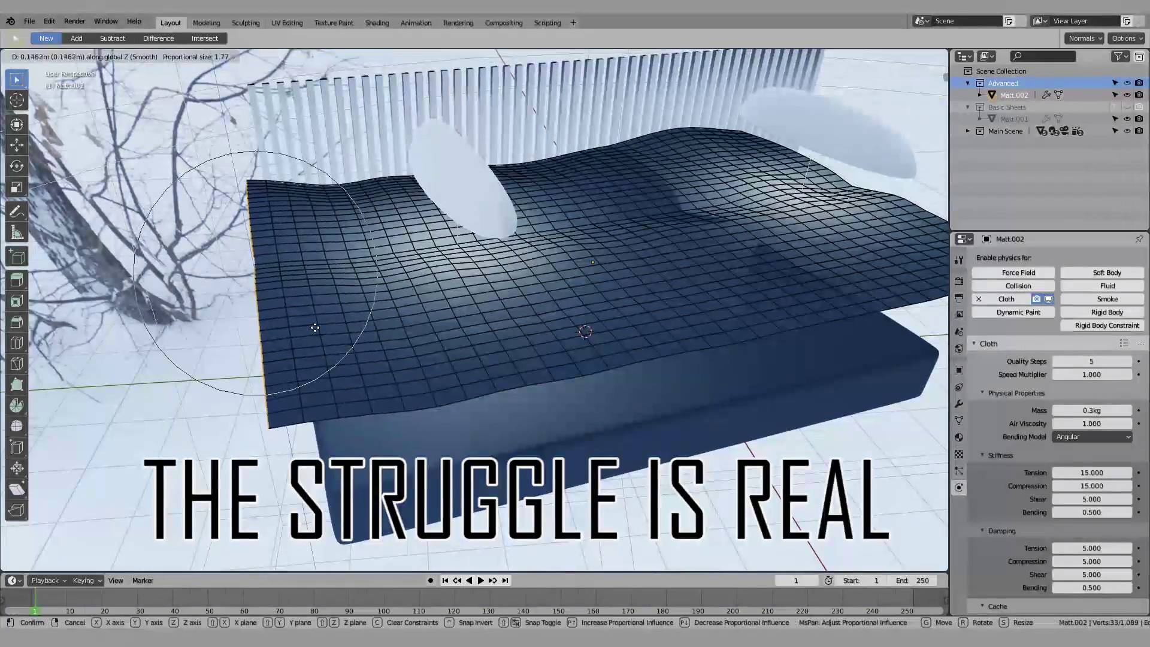
pyautogui.click(327, 275)
pyautogui.moveTo(328, 276); pyautogui.dragTo(354, 257, button='middle')
pyautogui.press('g')
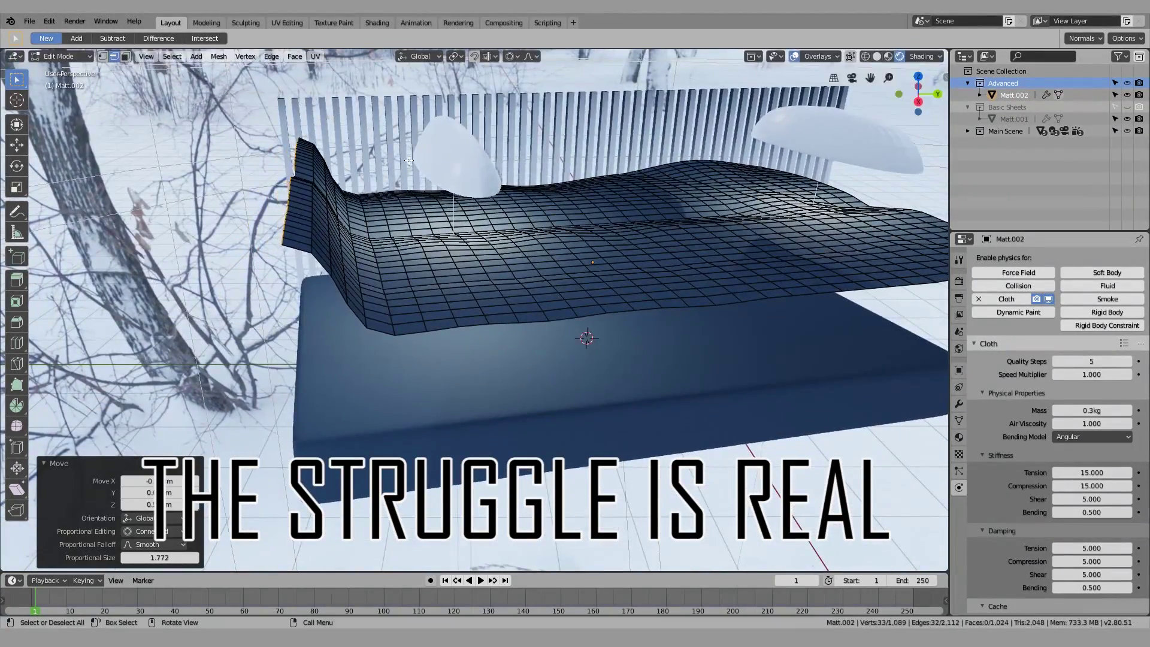
# Rotate the lifted end edge about its local Y axis and move it inward over the sheet along local X
pyautogui.press('r')
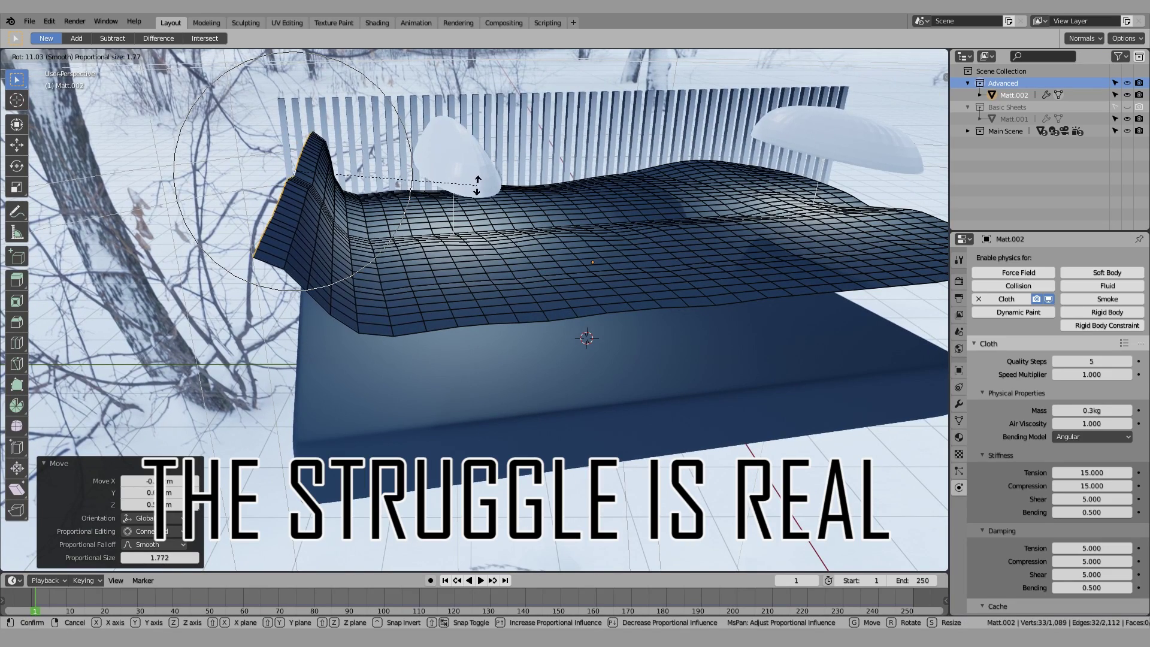
pyautogui.press('x')
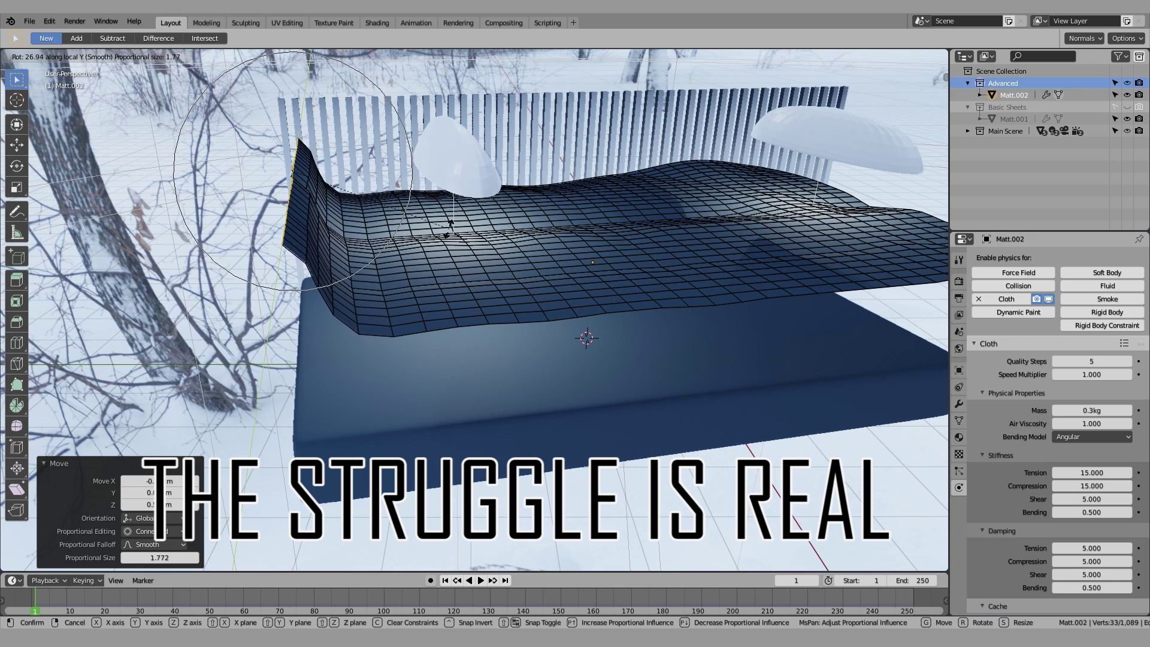
pyautogui.click(353, 273)
pyautogui.press('g')
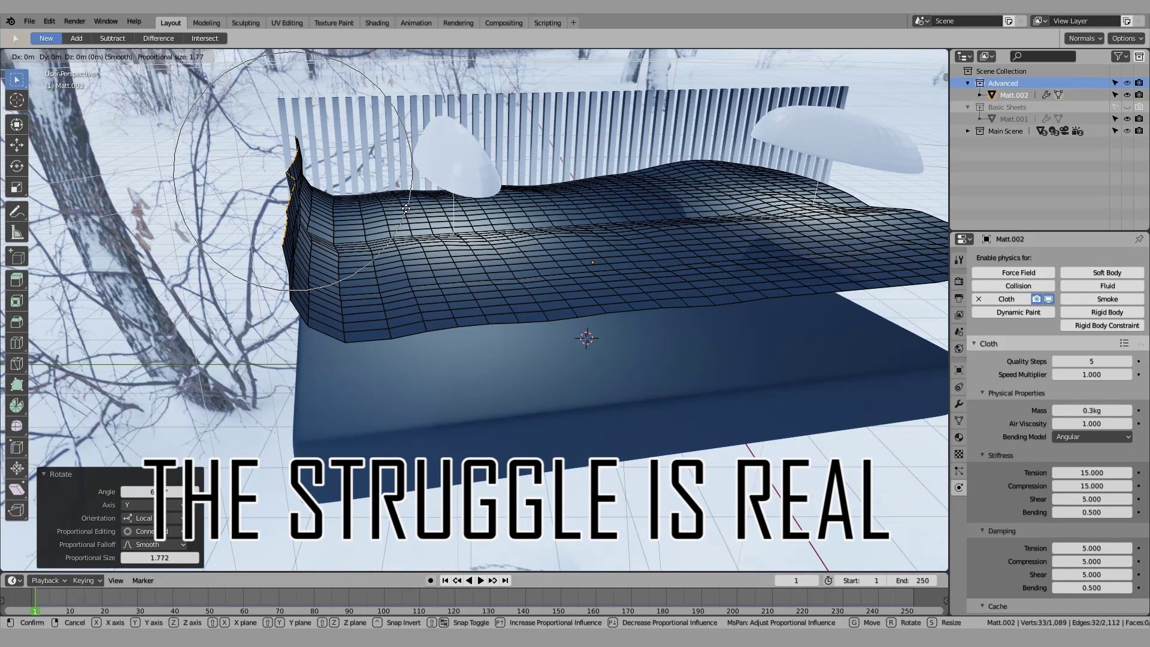
pyautogui.press('x')
pyautogui.press('x')
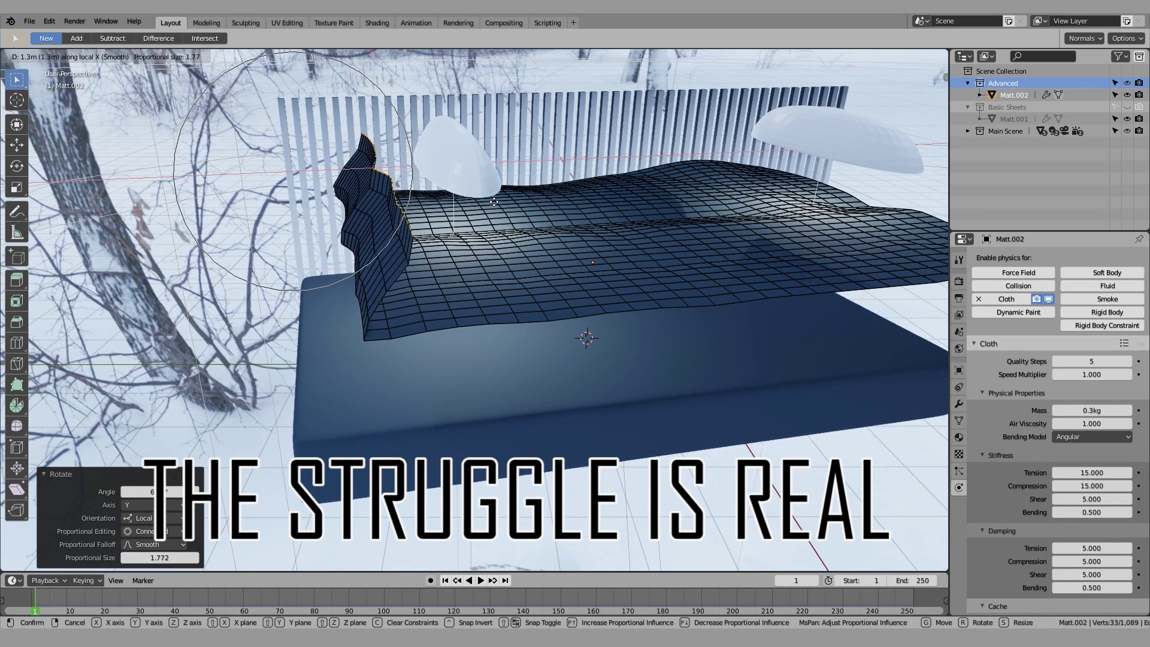
pyautogui.click(459, 203)
# Rotate the lifted end edge slightly and shift it further over the sheet to shape the fold
pyautogui.moveTo(465, 213); pyautogui.dragTo(287, 261, button='middle')
pyautogui.moveTo(448, 129); pyautogui.dragTo(454, 143, button='middle')
pyautogui.press('r')
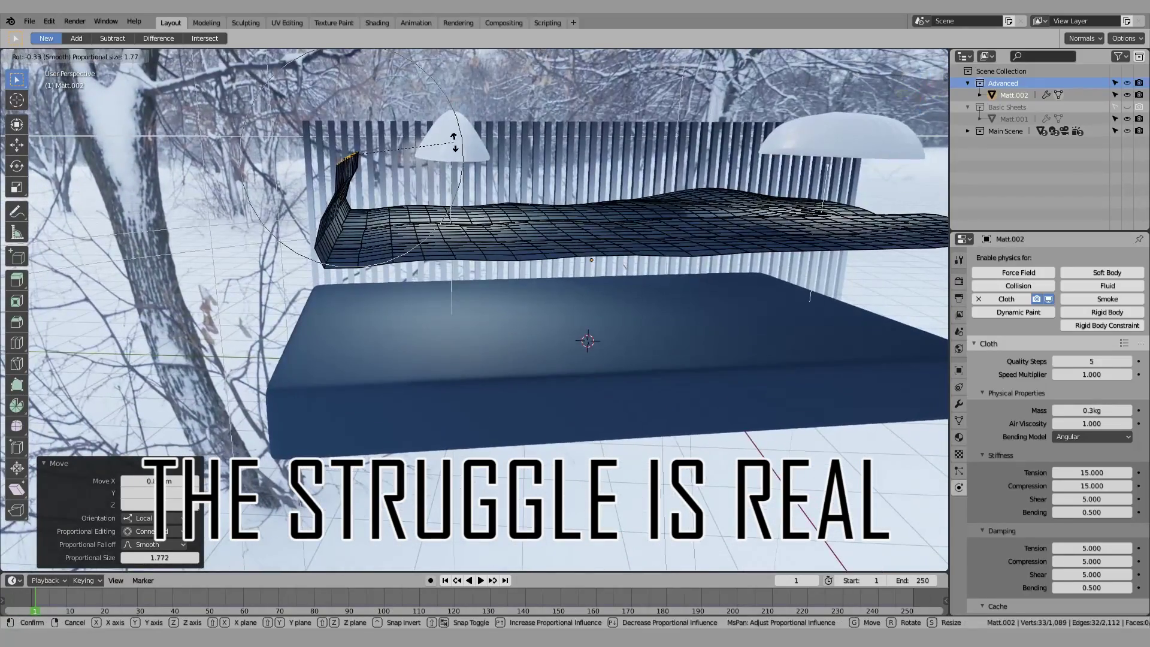
pyautogui.click(455, 179)
pyautogui.press('g')
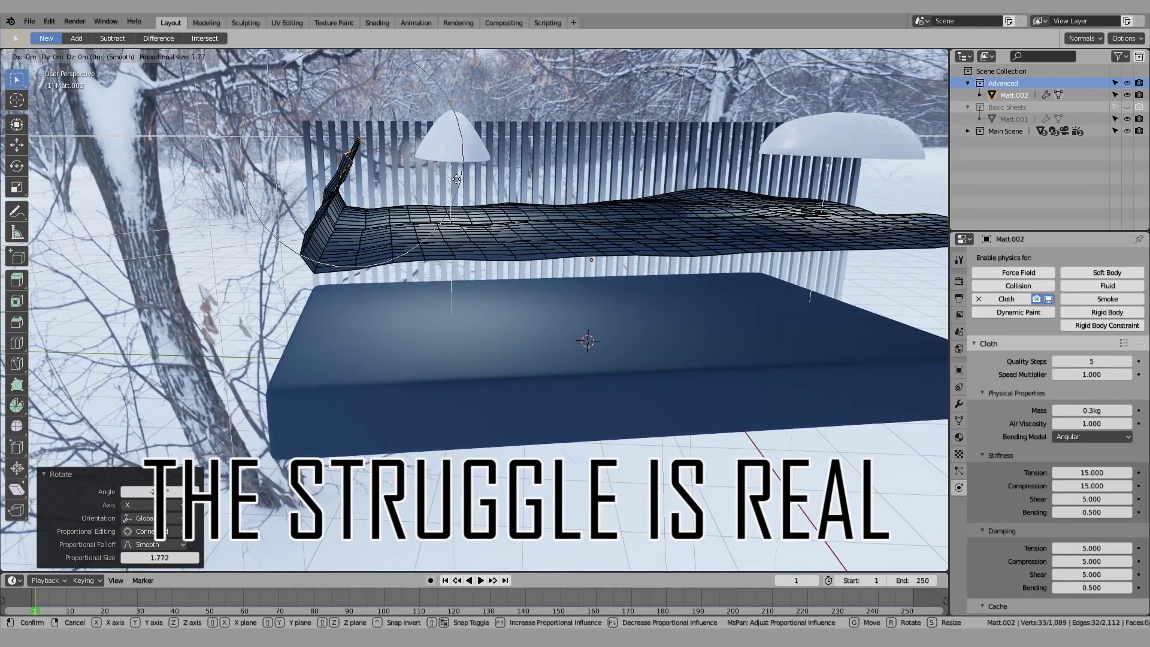
pyautogui.click(515, 162)
# Return to Object Mode, unhide the room and look through the scene camera
pyautogui.moveTo(515, 162); pyautogui.dragTo(335, 312, button='middle')
pyautogui.press('Tab')
pyautogui.click(366, 310)
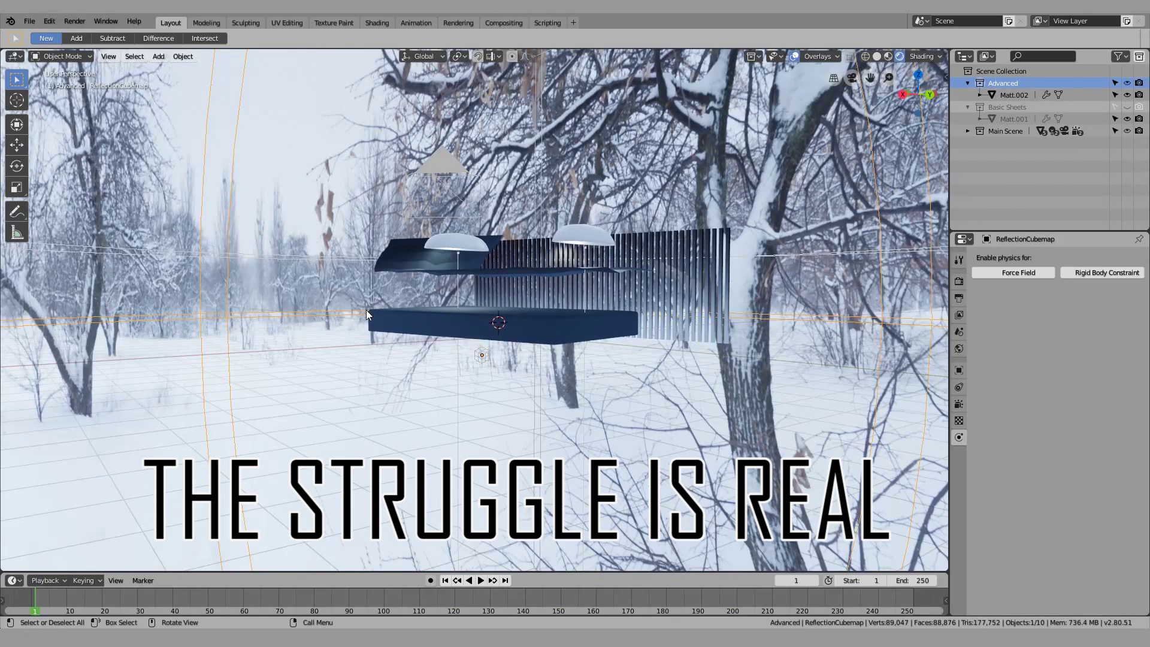
pyautogui.press('KP_0')
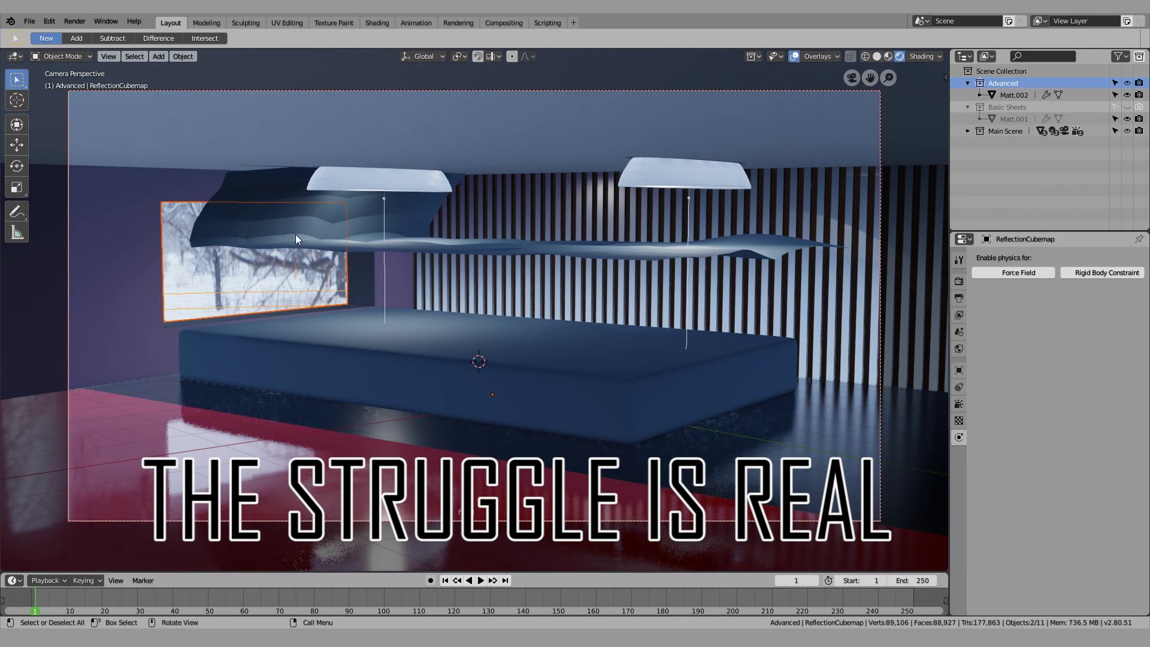
# Bake the folded sheet's cloth simulation and stop the bake once about 104 frames are cached
pyautogui.click(296, 240)
pyautogui.scroll(-10, 1006, 495)
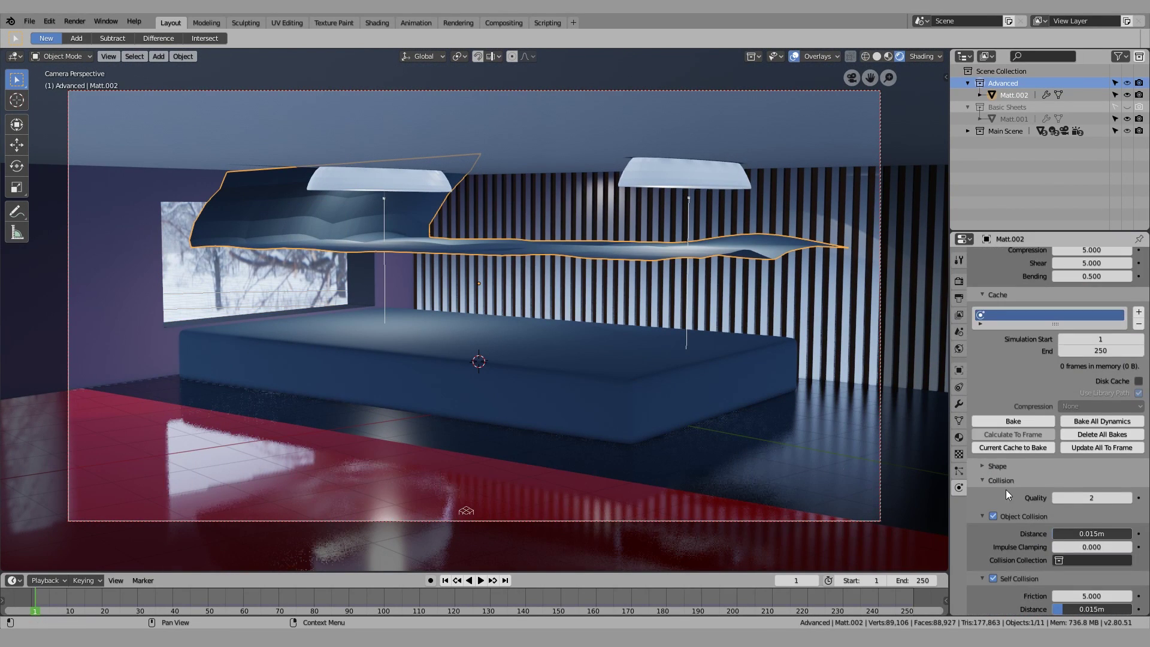
pyautogui.click(1013, 421)
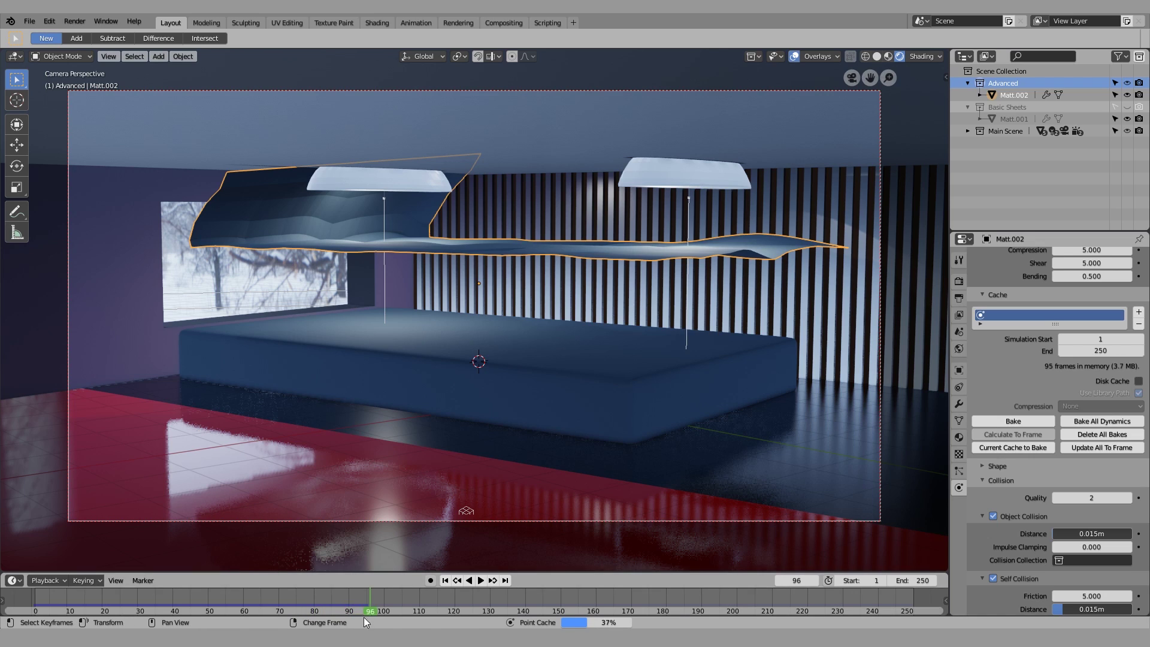
pyautogui.press('Escape')
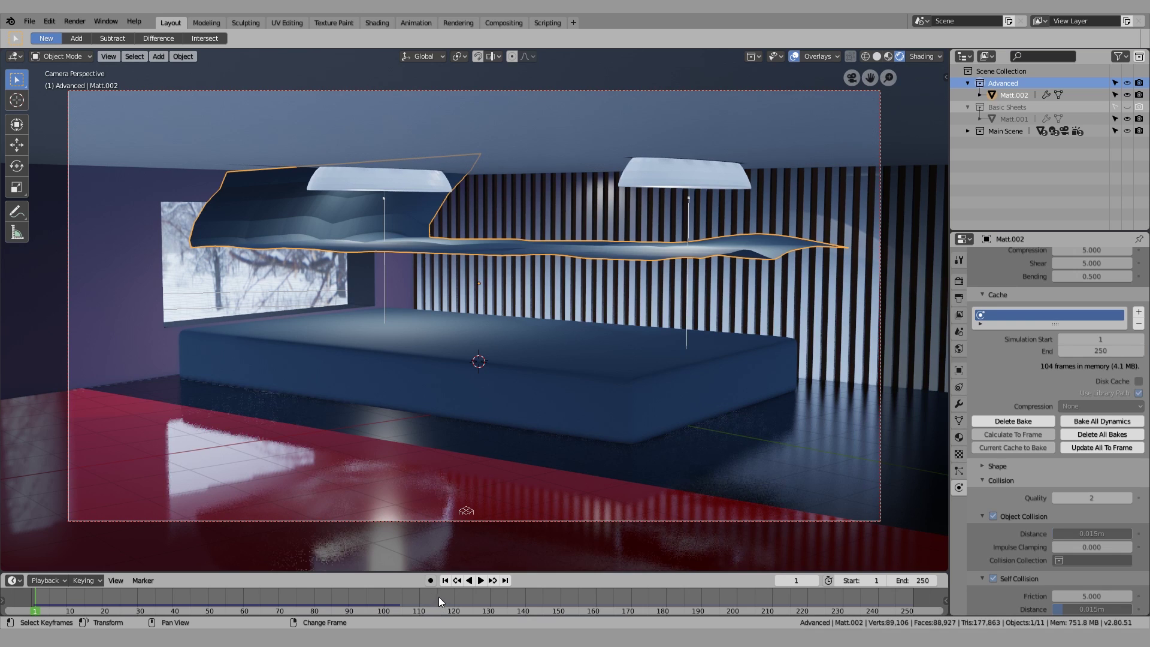
# Play the baked drape, pause it at frame 73 and add level 3 subdivision to the sheet
pyautogui.click(481, 581)
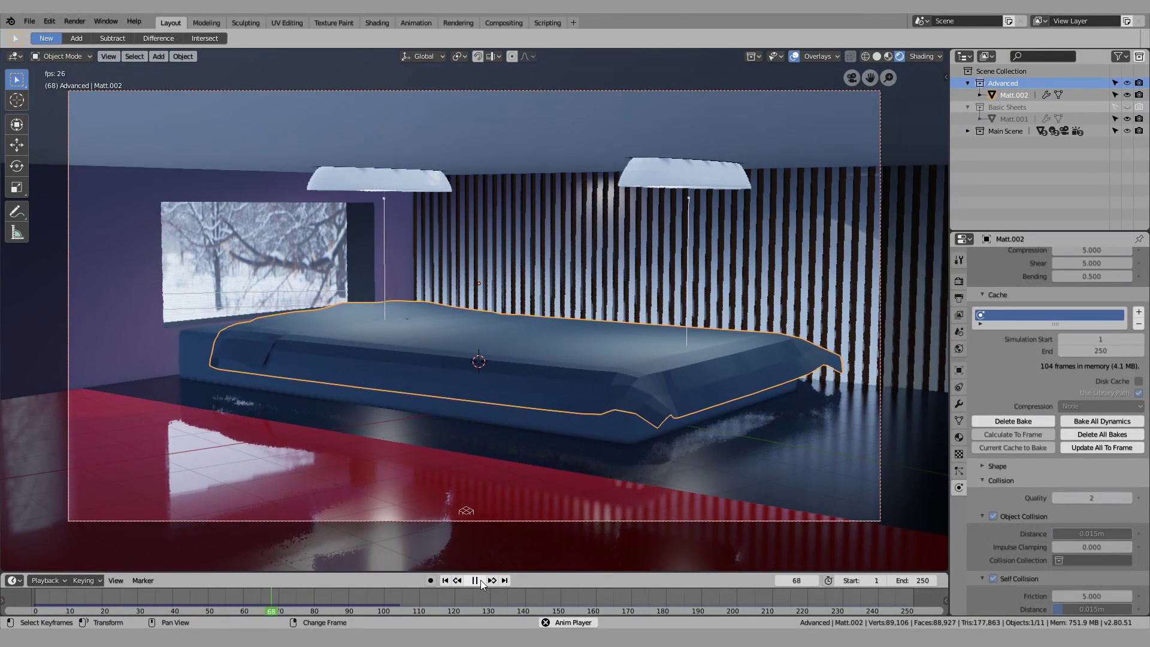
pyautogui.click(481, 579)
pyautogui.scroll(3, 297, 365)
pyautogui.keyDown('shift'); pyautogui.moveTo(411, 439); pyautogui.dragTo(441, 393, button='middle'); pyautogui.keyUp('shift')
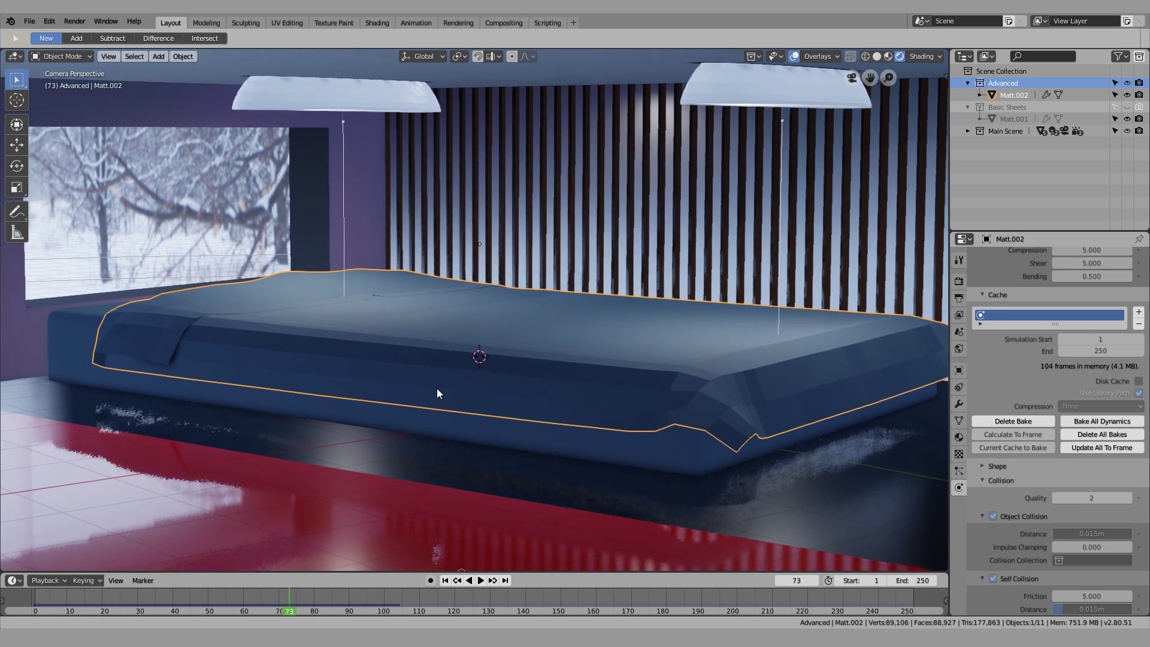
pyautogui.hotkey('ctrl', '3')
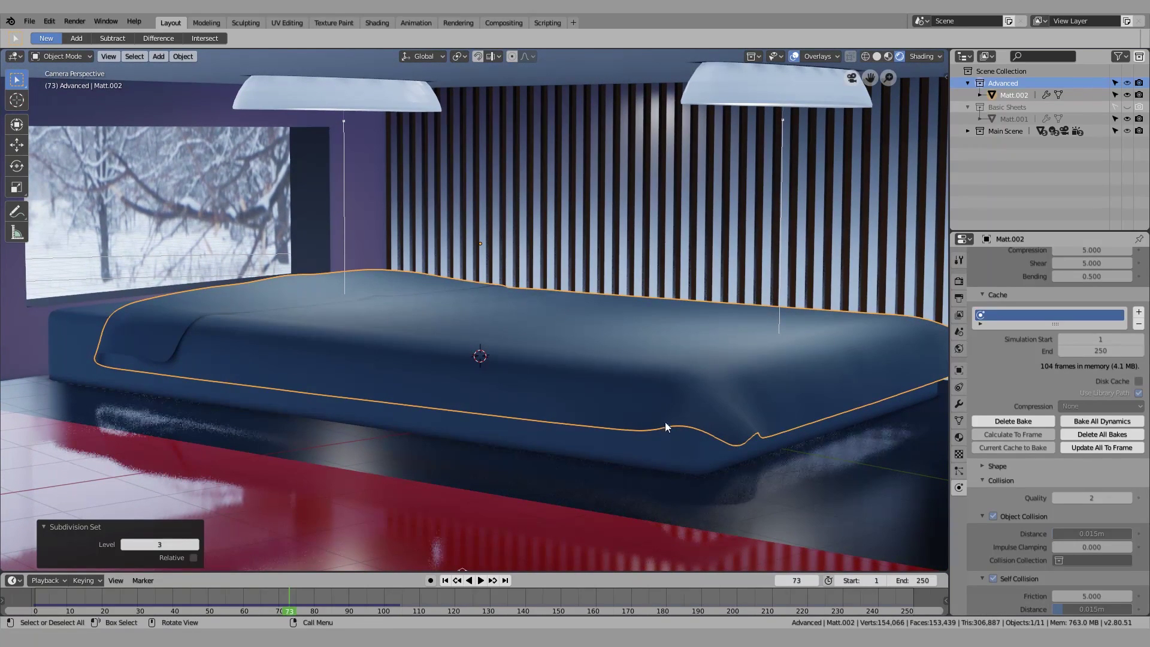
# Set the draped sheet's subdivision to level 2 and look over its material settings
pyautogui.keyDown('shift'); pyautogui.moveTo(665, 426); pyautogui.dragTo(652, 352, button='middle'); pyautogui.keyUp('shift')
pyautogui.hotkey('ctrl', '2')
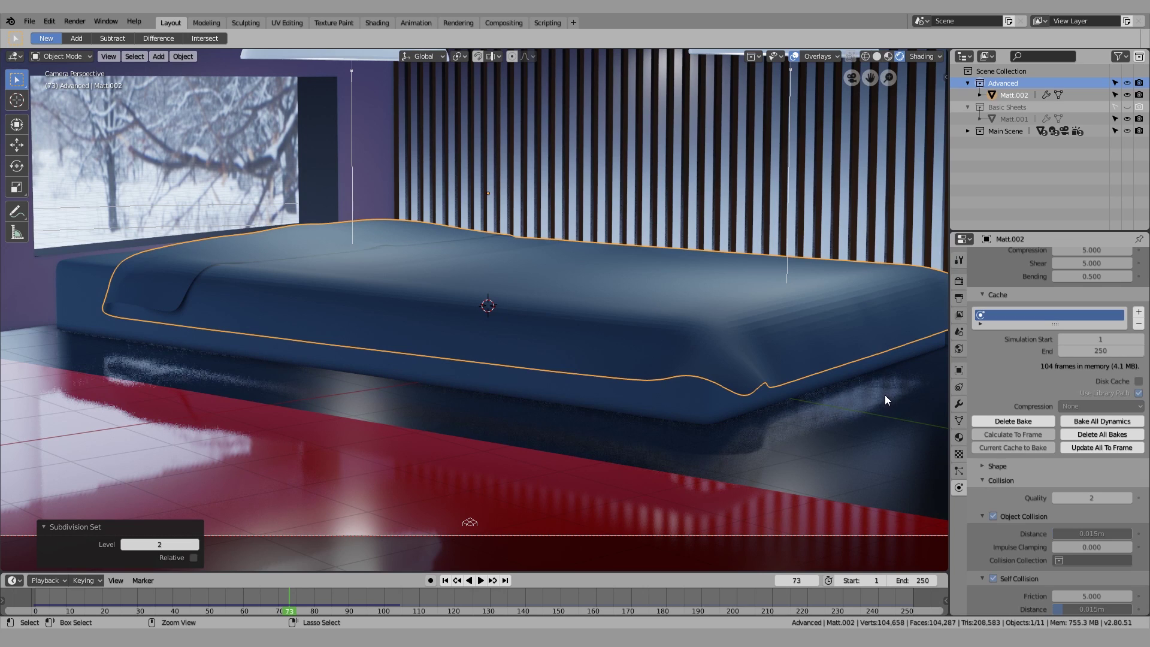
pyautogui.click(958, 437)
pyautogui.keyDown('shift'); pyautogui.moveTo(484, 365); pyautogui.dragTo(469, 358, button='middle'); pyautogui.keyUp('shift')
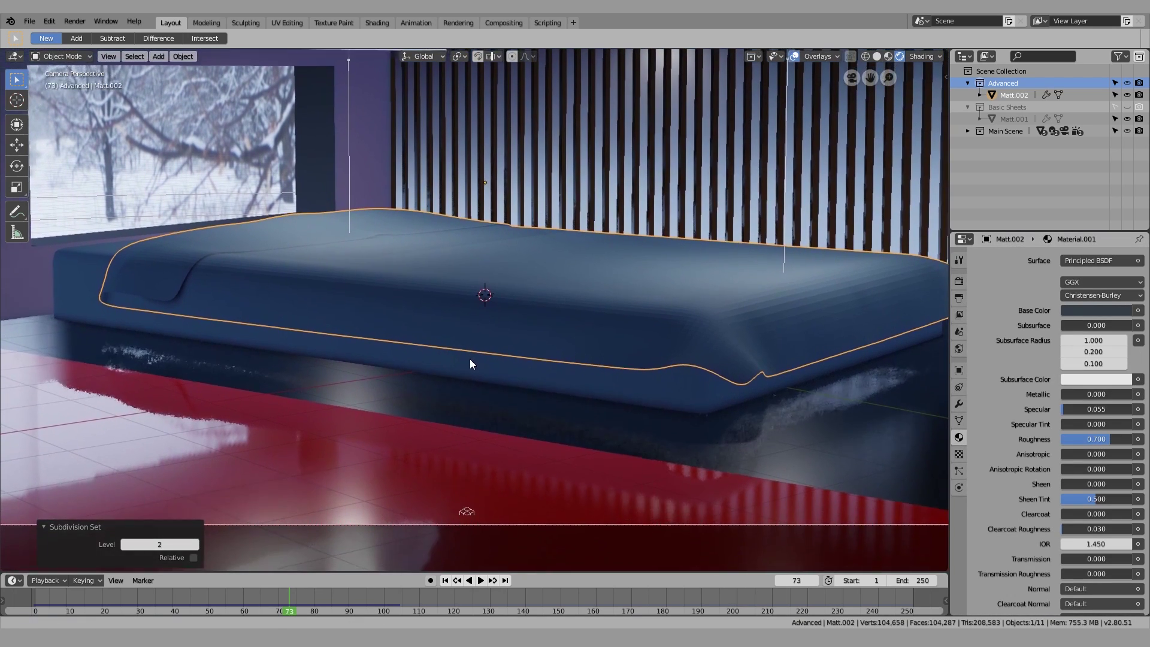
pyautogui.scroll(-2, 470, 365)
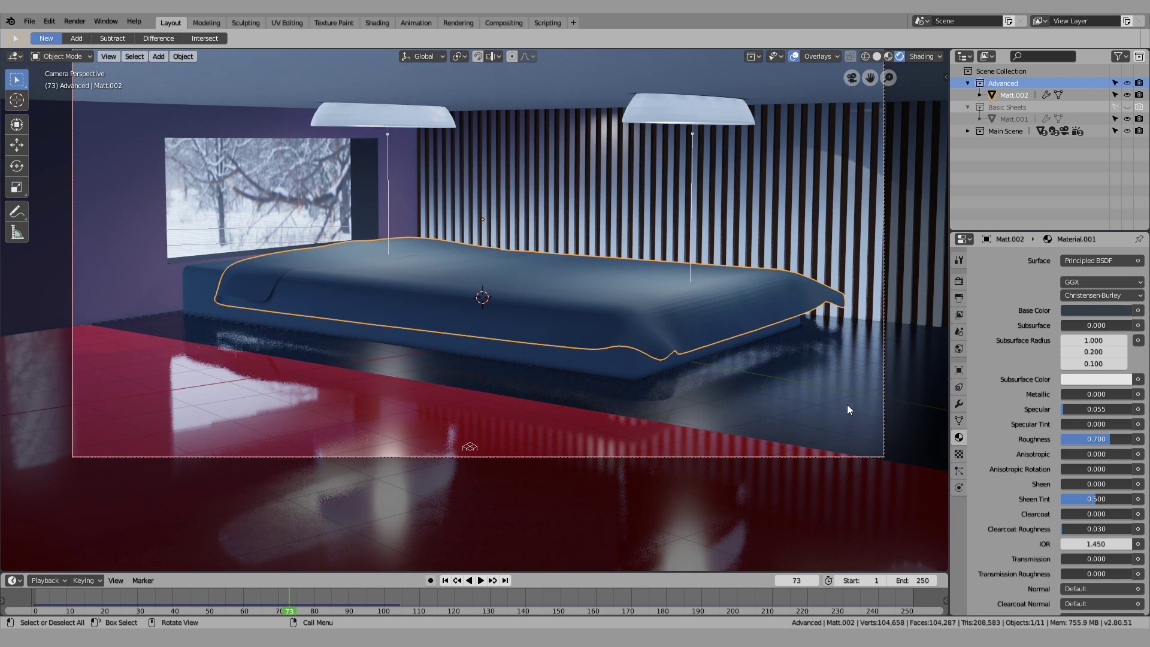
# Play the drape on to frame 91, pause it there and apply the sheet's Cloth modifier
pyautogui.click(960, 405)
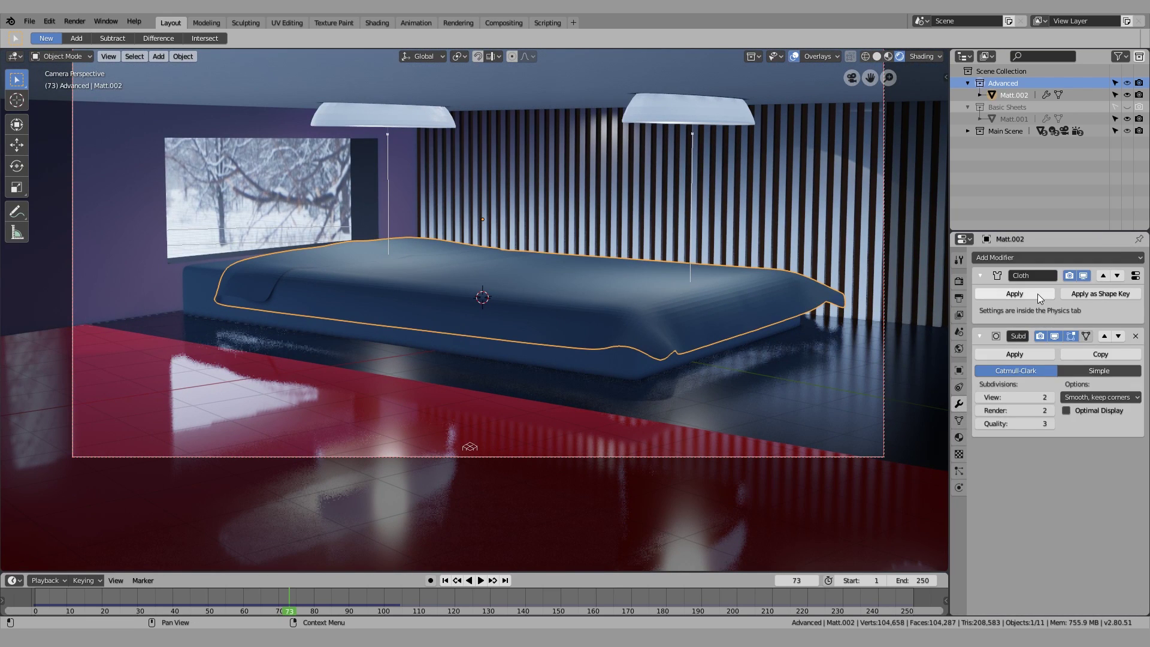
pyautogui.click(480, 580)
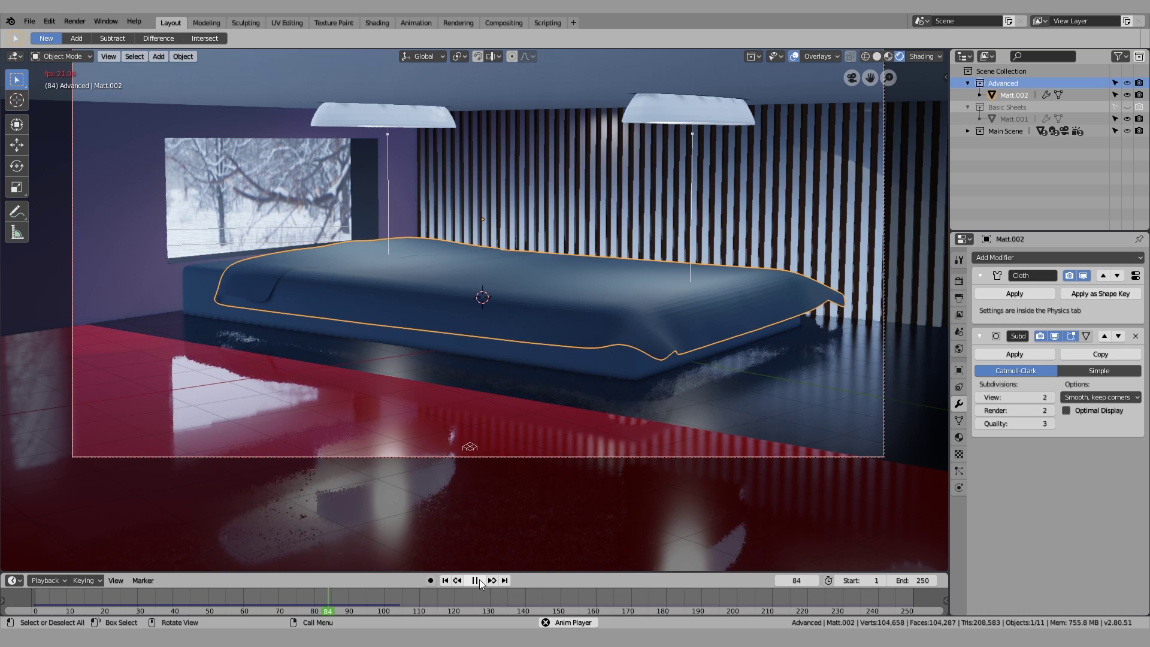
pyautogui.click(476, 580)
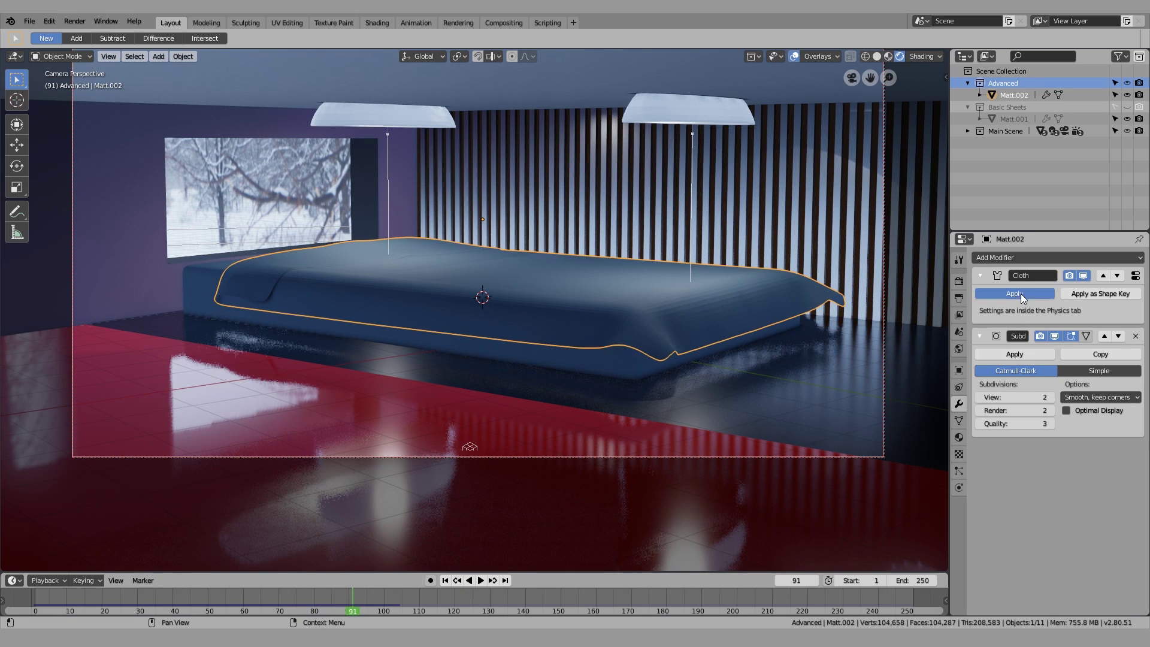
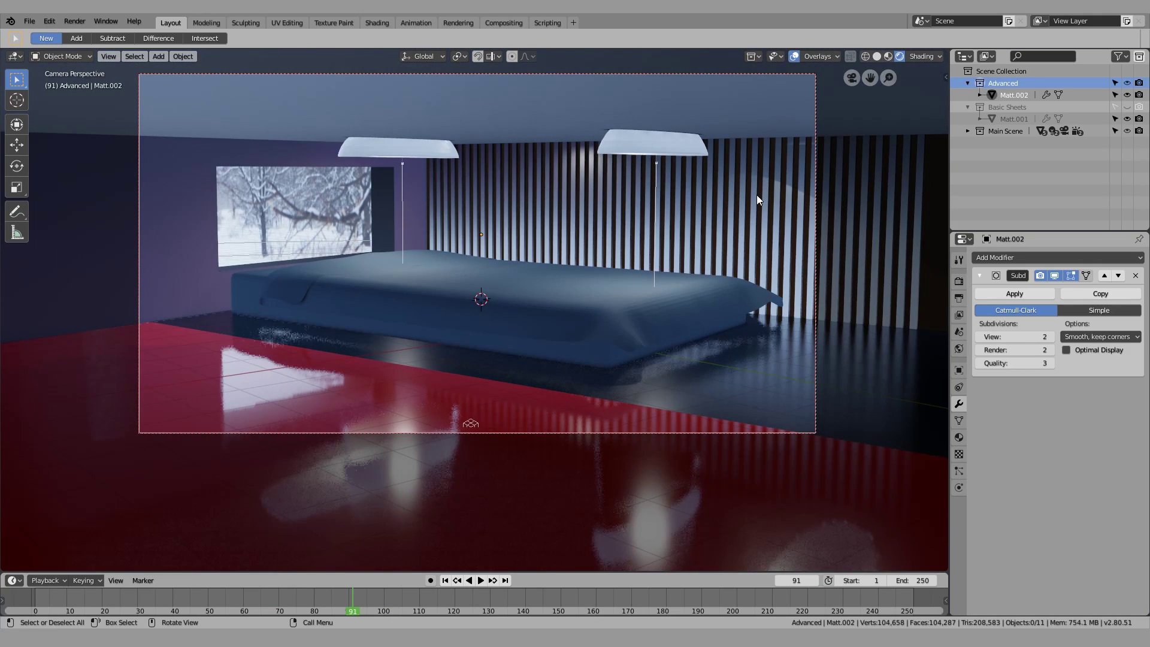
pyautogui.scroll(1, 645, 240)
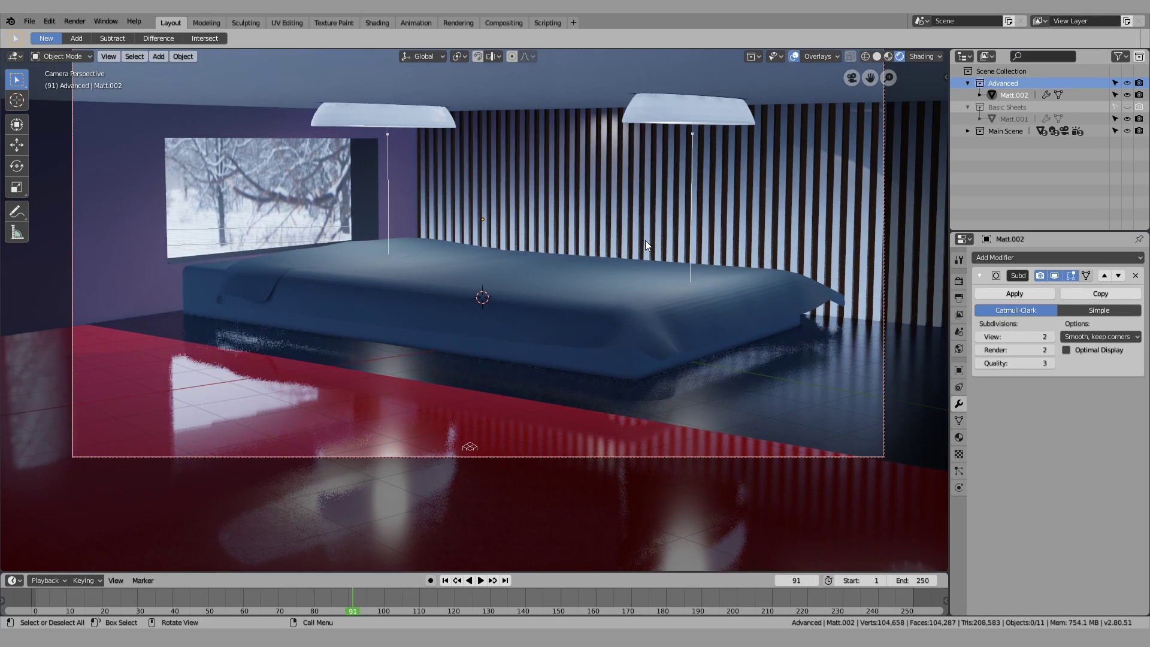
# Compare the two sheets by showing Basic Sheets in place of Advanced, and restore the Advanced collection's visibility
pyautogui.click(1127, 83)
pyautogui.click(1129, 107)
pyautogui.click(1128, 107)
pyautogui.scroll(2, 764, 277)
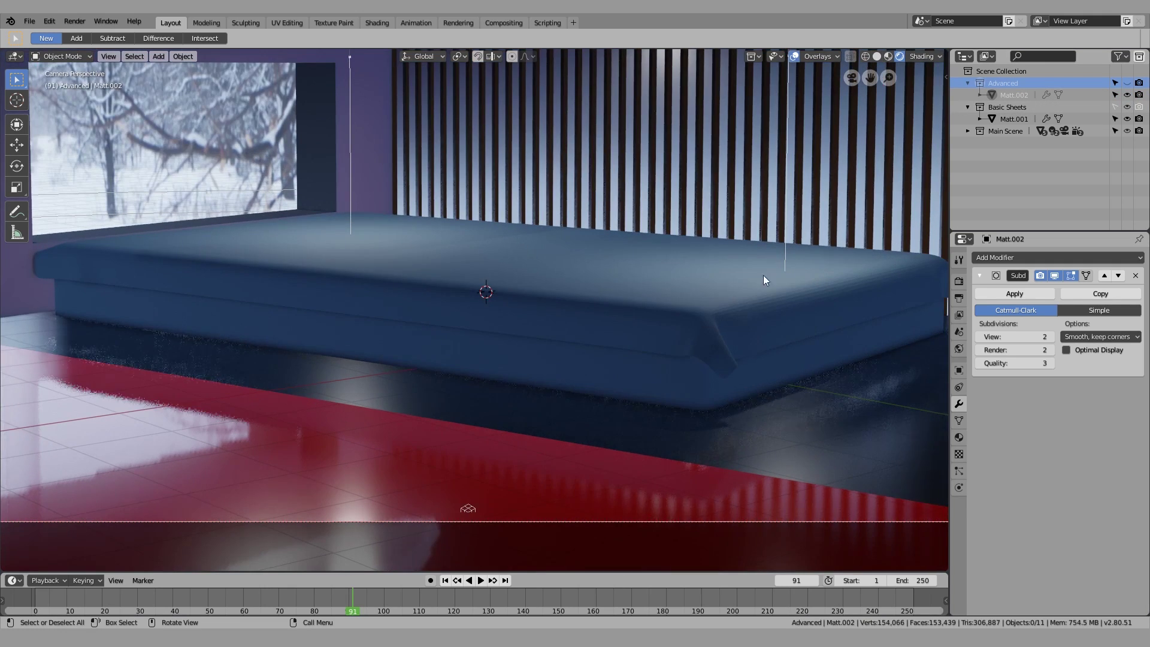
pyautogui.scroll(-1, 764, 252)
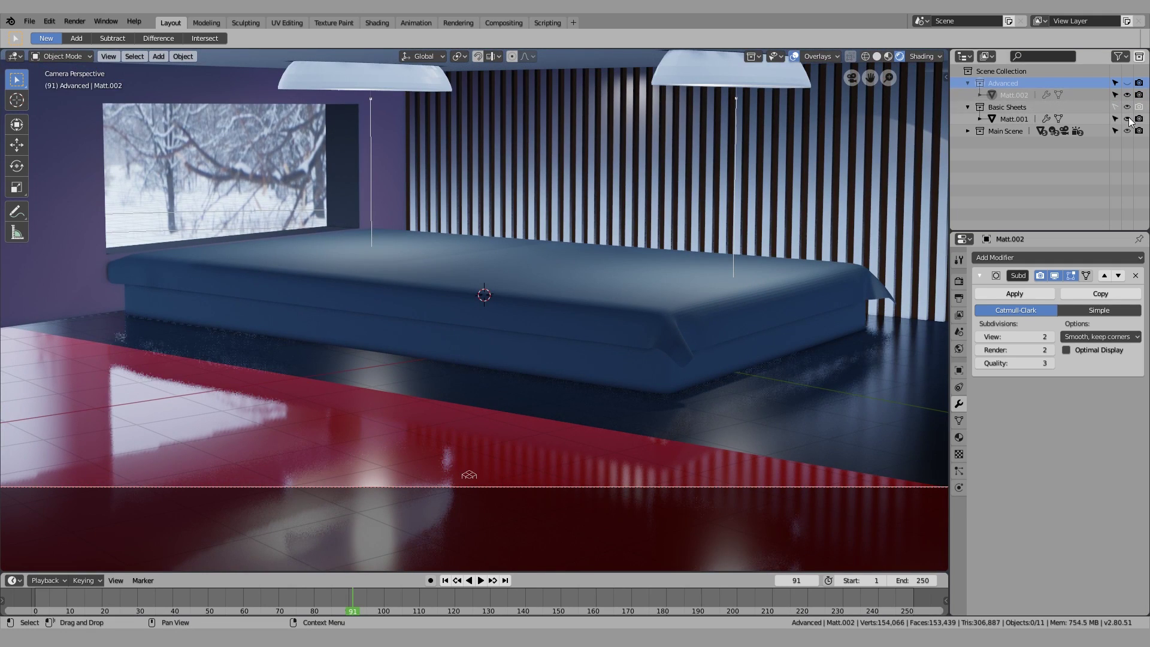
pyautogui.click(1128, 106)
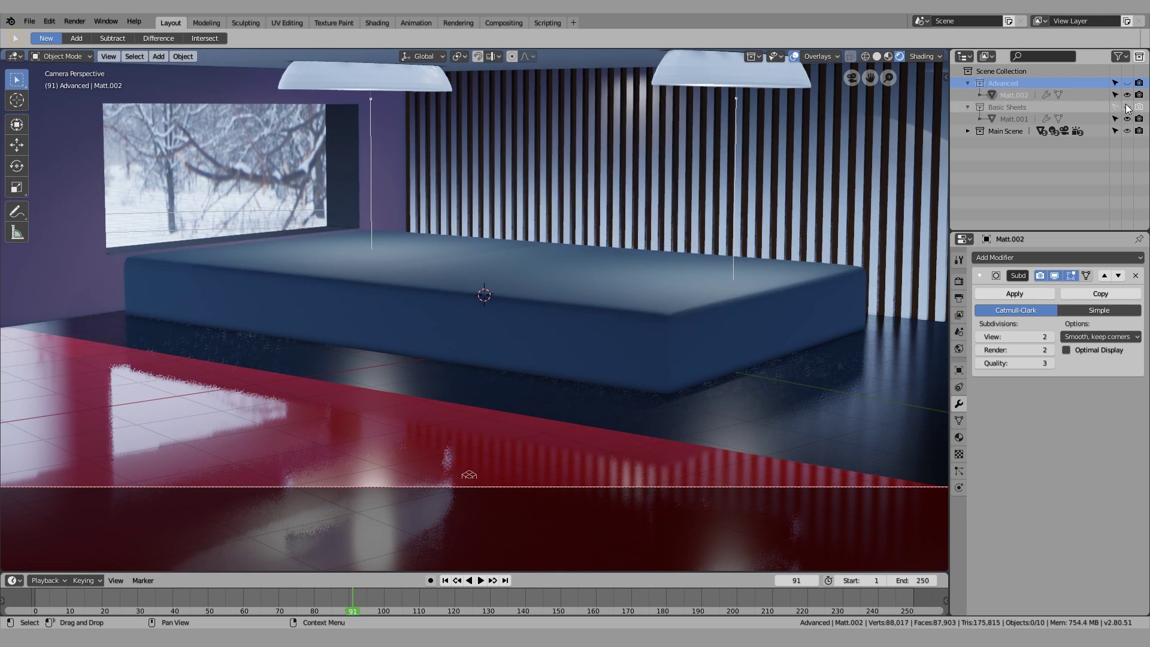
pyautogui.click(1128, 83)
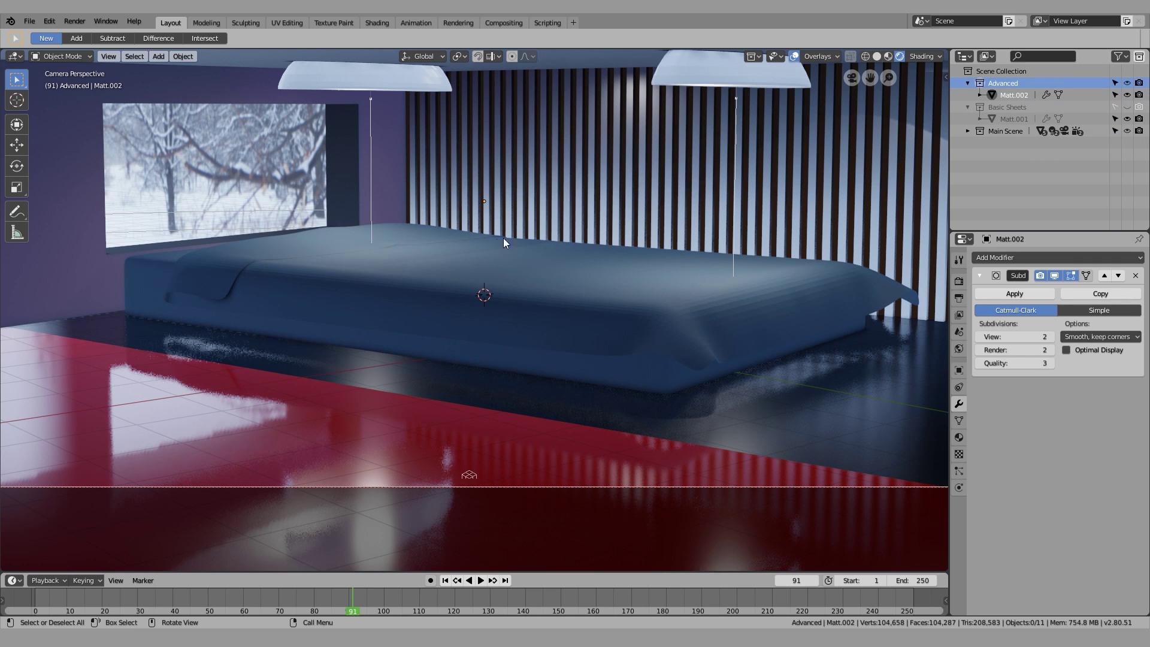
# Examine the applied sheet's fold and hanging corners on the bed from outside the camera view
pyautogui.moveTo(503, 239); pyautogui.dragTo(515, 278, button='middle')
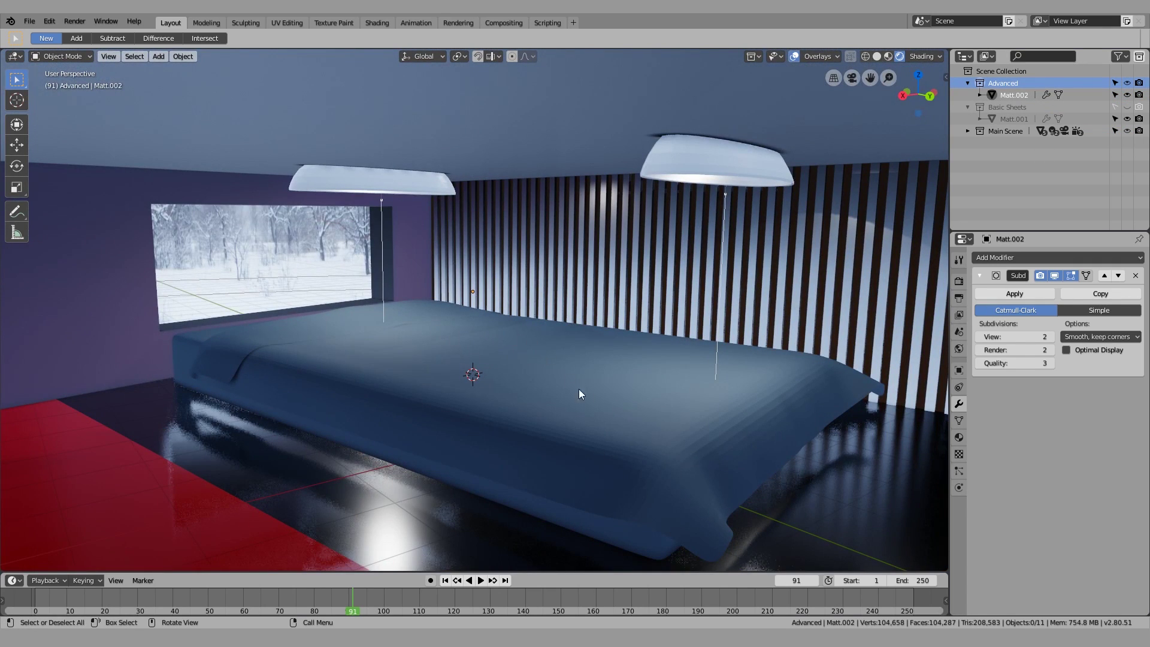
pyautogui.moveTo(440, 358); pyautogui.dragTo(445, 361, button='middle')
pyautogui.moveTo(628, 390); pyautogui.dragTo(517, 351, button='middle')
pyautogui.scroll(3, 548, 351)
pyautogui.scroll(-6, 524, 353)
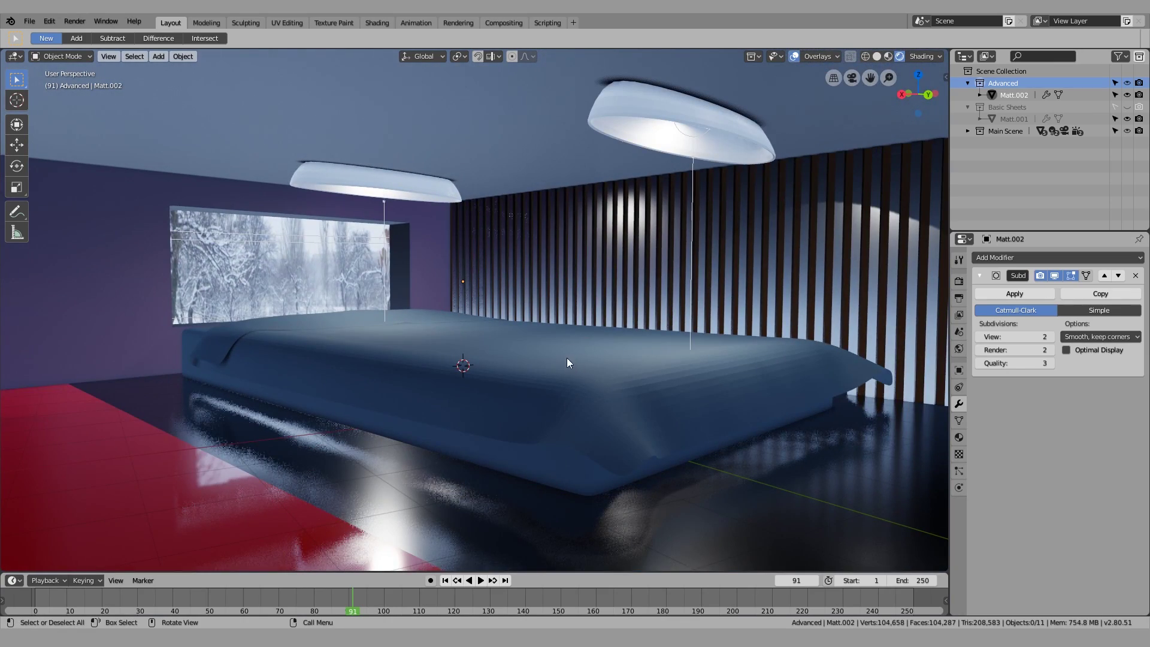
pyautogui.moveTo(567, 358); pyautogui.dragTo(589, 330, button='middle')
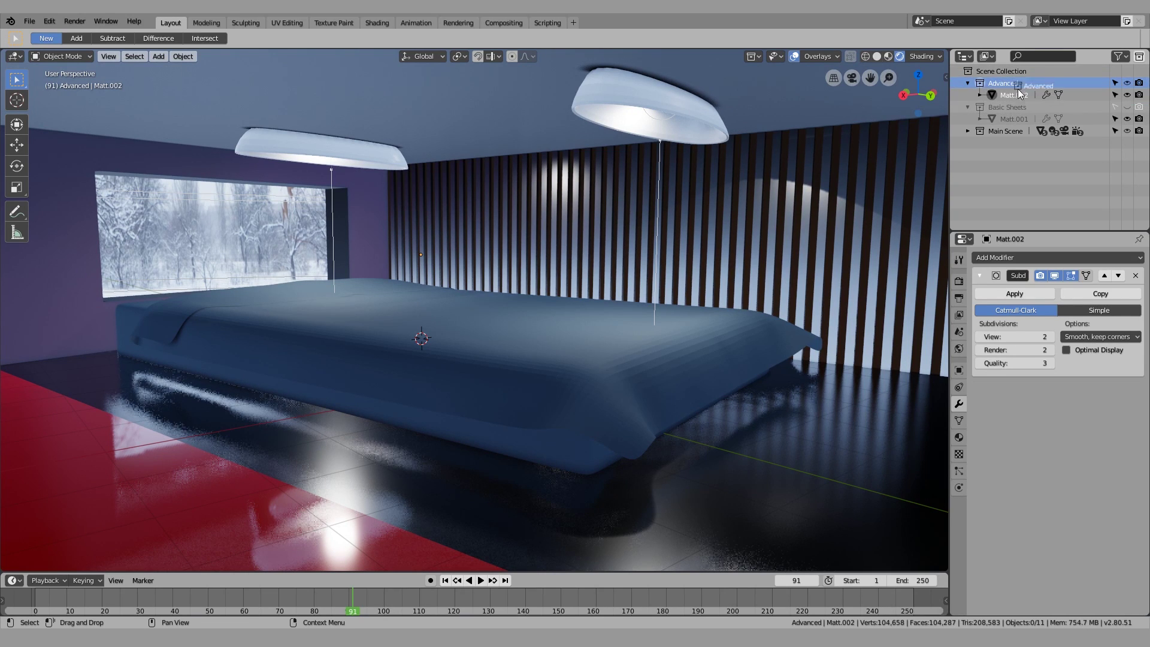
# Duplicate the Advanced collection as a backup and hide the copy
pyautogui.rightClick(996, 84)
pyautogui.click(999, 106)
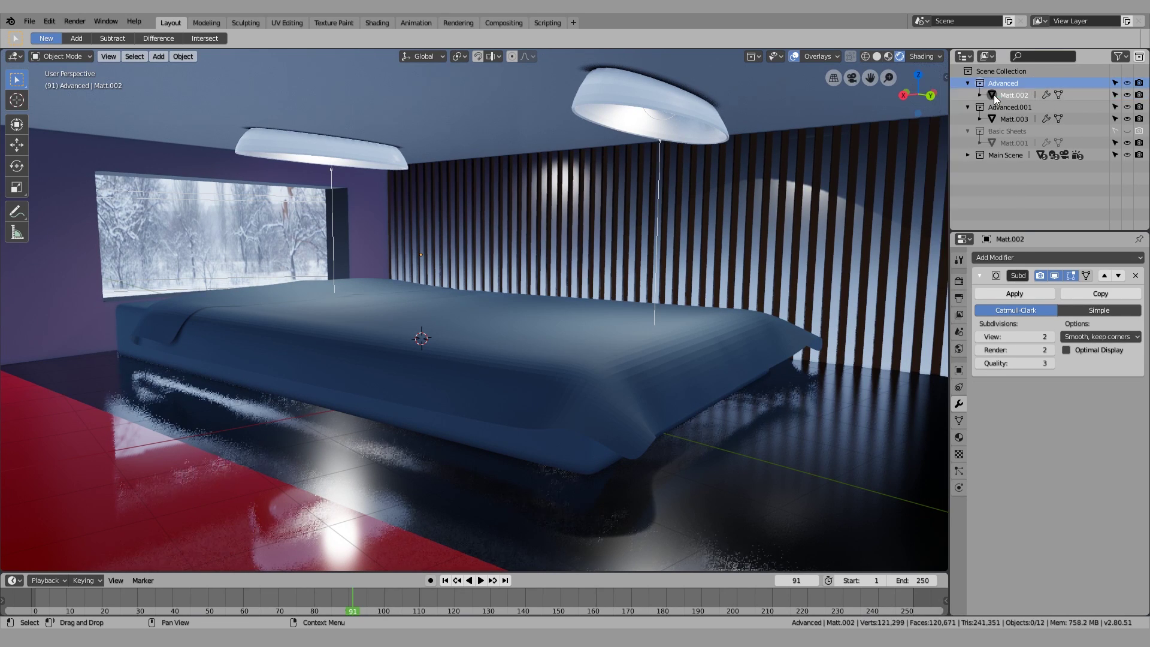
pyautogui.click(1128, 118)
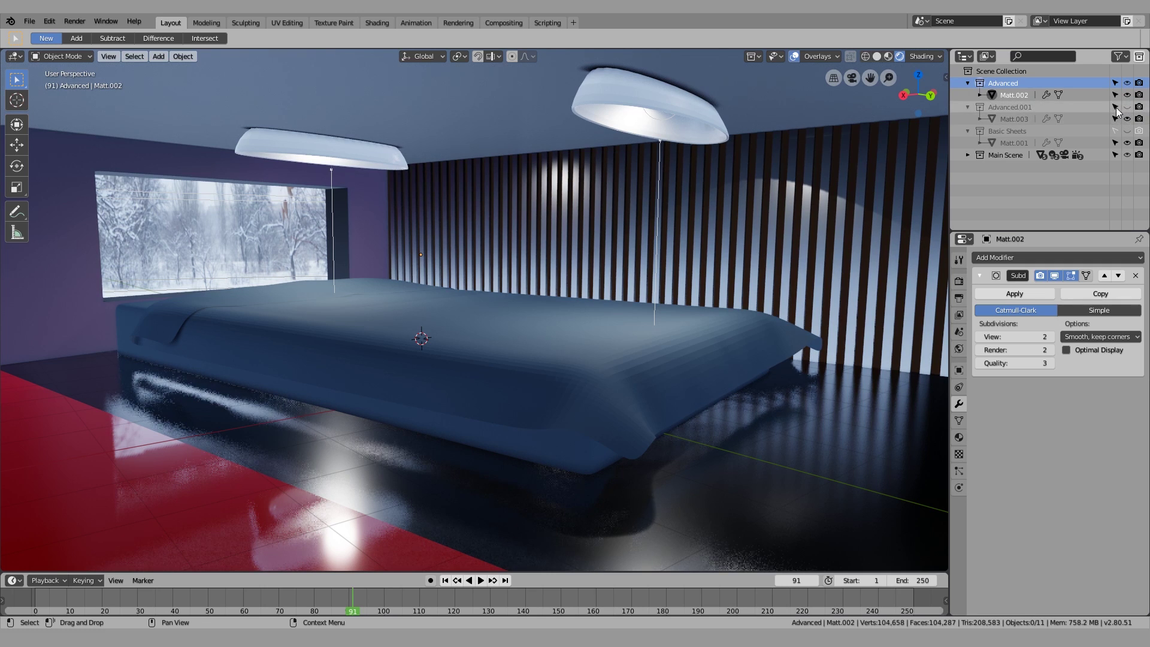
# Select the Matt.002 sheet in the original Advanced collection and delete it
pyautogui.click(1012, 95)
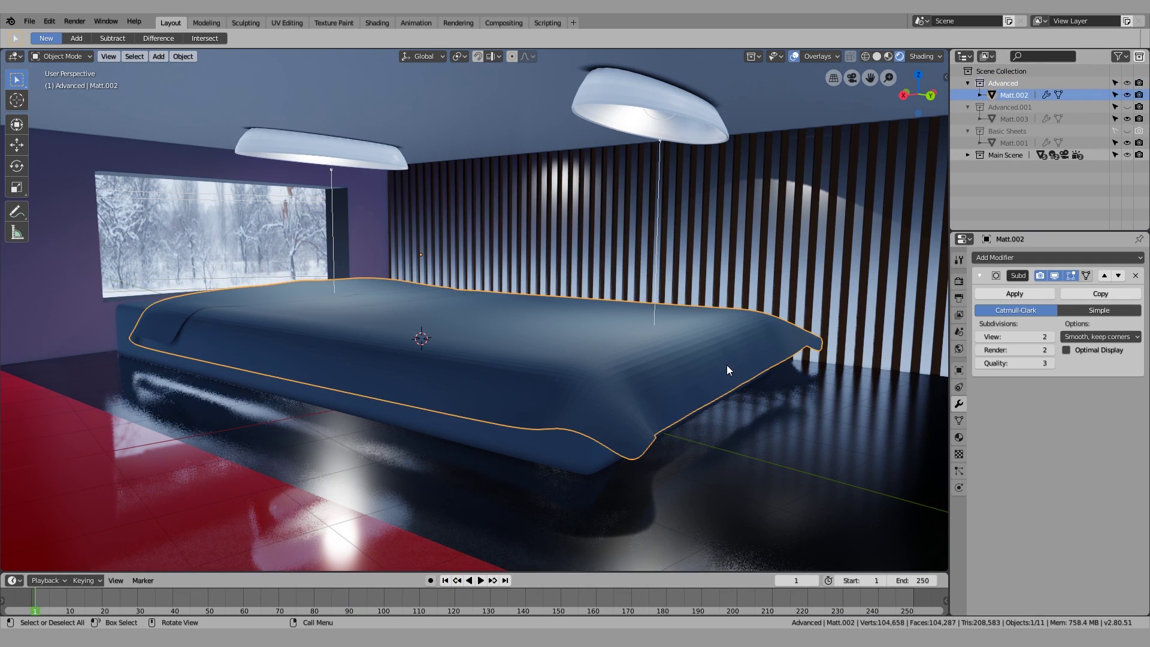
pyautogui.press('x')
pyautogui.click(602, 362)
# Separate a copy of the mattress's upper face as a new sheet and raise it about 1.54 m above the bed
pyautogui.moveTo(603, 362); pyautogui.dragTo(484, 383, button='middle')
pyautogui.click(499, 380)
pyautogui.click(484, 383)
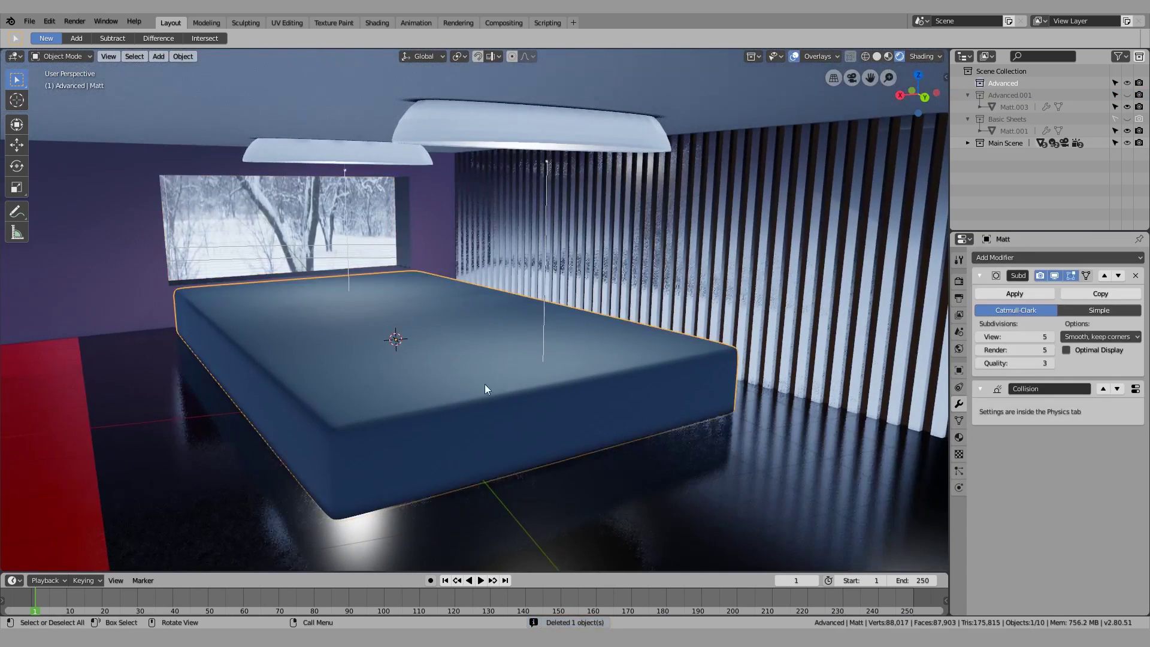
pyautogui.press('Tab')
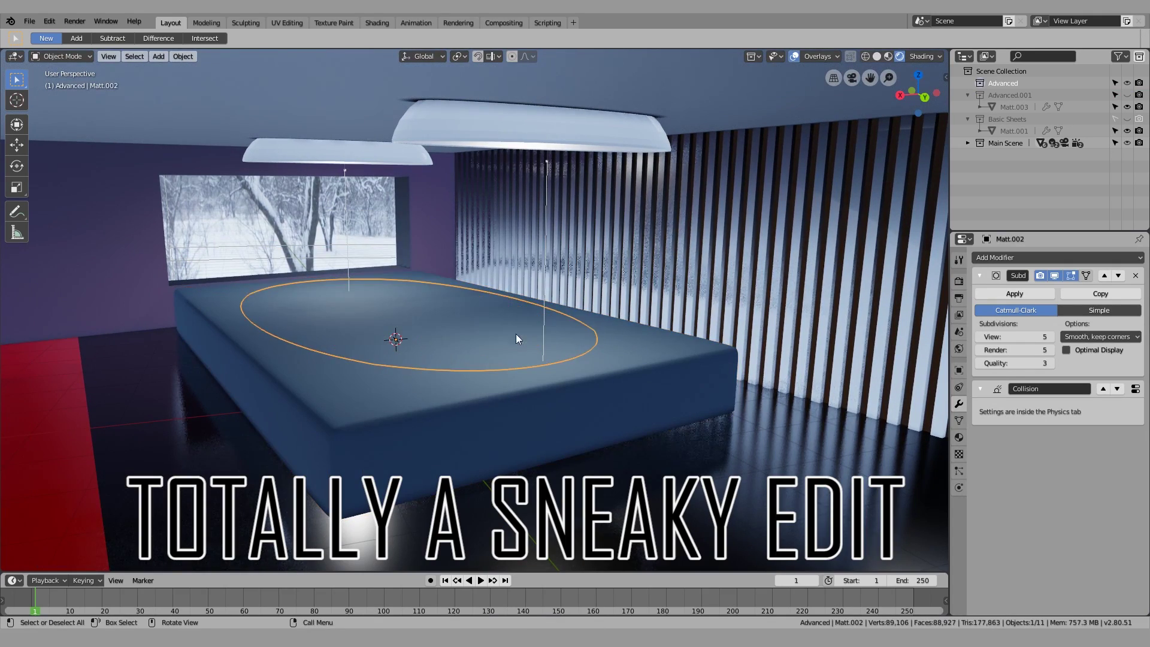
pyautogui.press('g')
pyautogui.press('z')
pyautogui.click(514, 254)
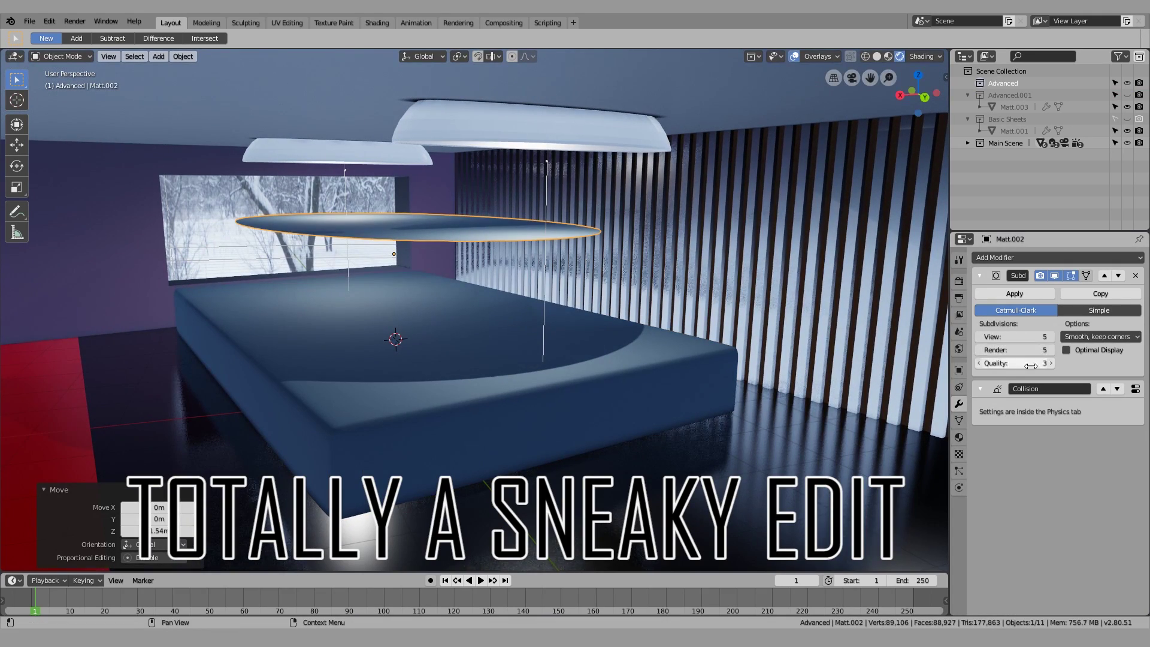
# Scale the raised sheet up by about 1.163 and subdivide it into a dense grid
pyautogui.hotkey('ctrl', 'x')
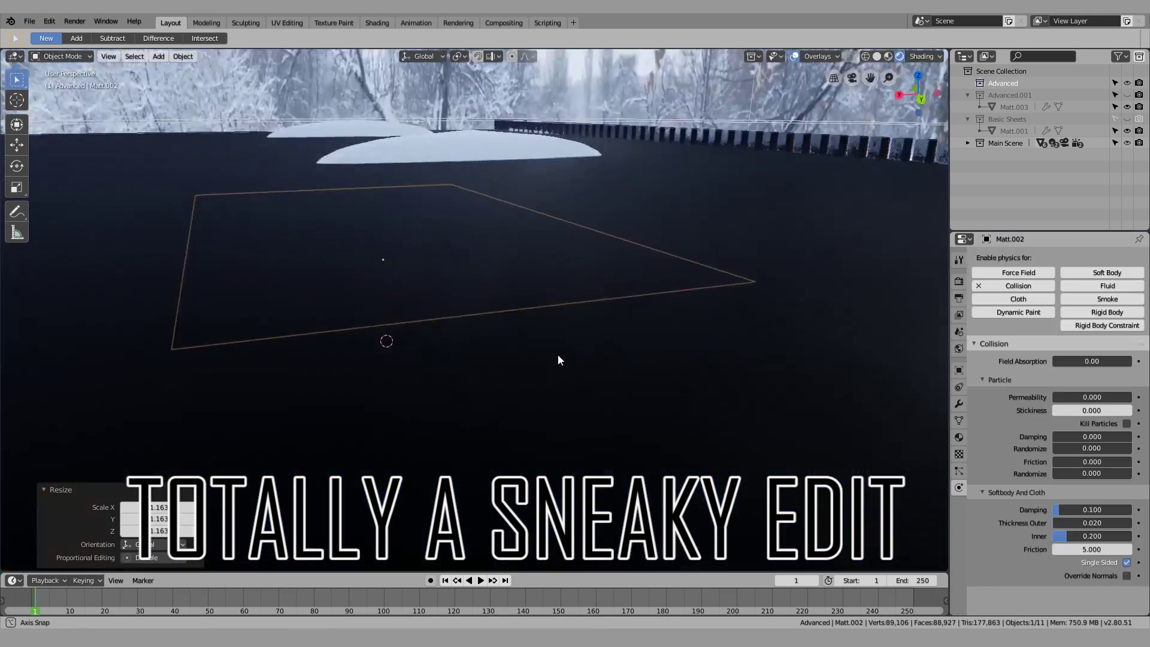
pyautogui.press('s')
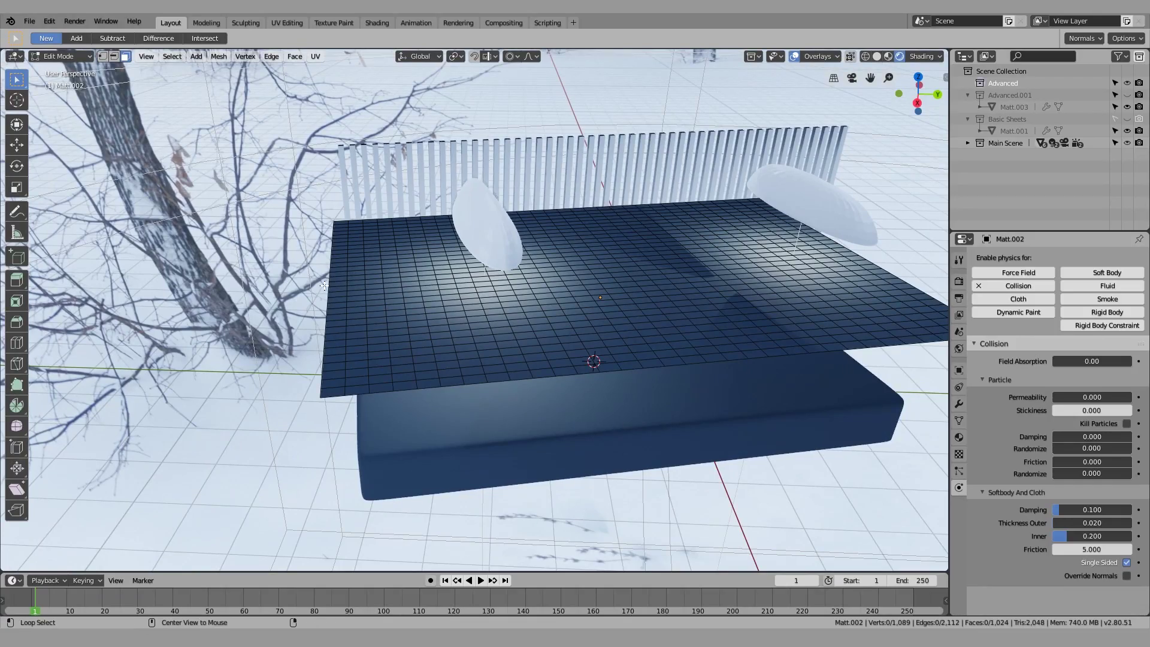
# Select the sheet's end edge loop and raise it about 1.11 m along Z with a proportional size of about 5.05
pyautogui.moveTo(396, 310); pyautogui.dragTo(339, 298, button='middle')
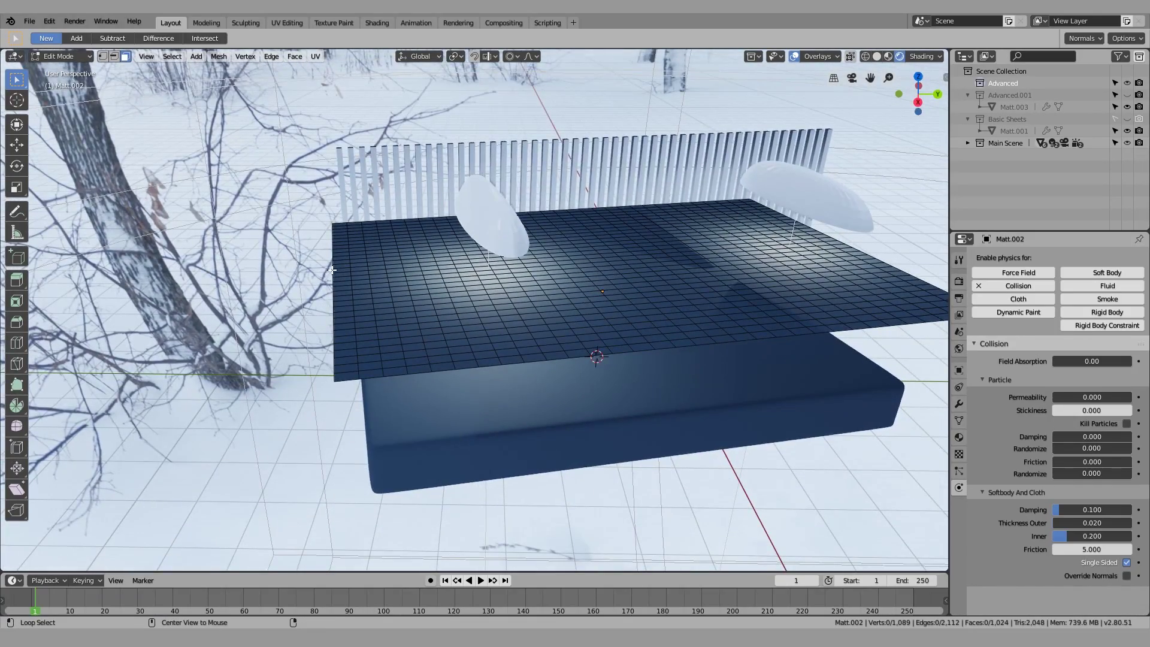
pyautogui.scroll(4, 311, 204)
pyautogui.click(114, 56)
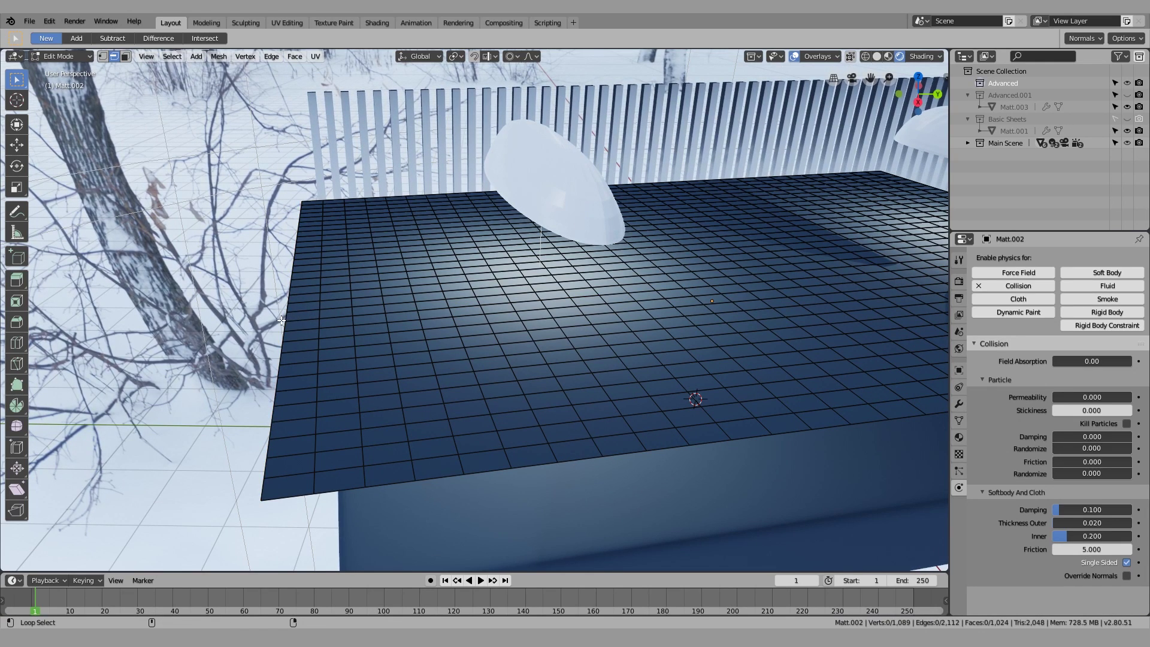
pyautogui.scroll(-4, 323, 319)
pyautogui.moveTo(324, 320)
pyautogui.mouseDown(button='middle')
pyautogui.moveTo(323, 279)
pyautogui.moveTo(305, 367)
pyautogui.moveTo(336, 317)
pyautogui.mouseUp(button='middle')
pyautogui.press('g')
pyautogui.press('z')
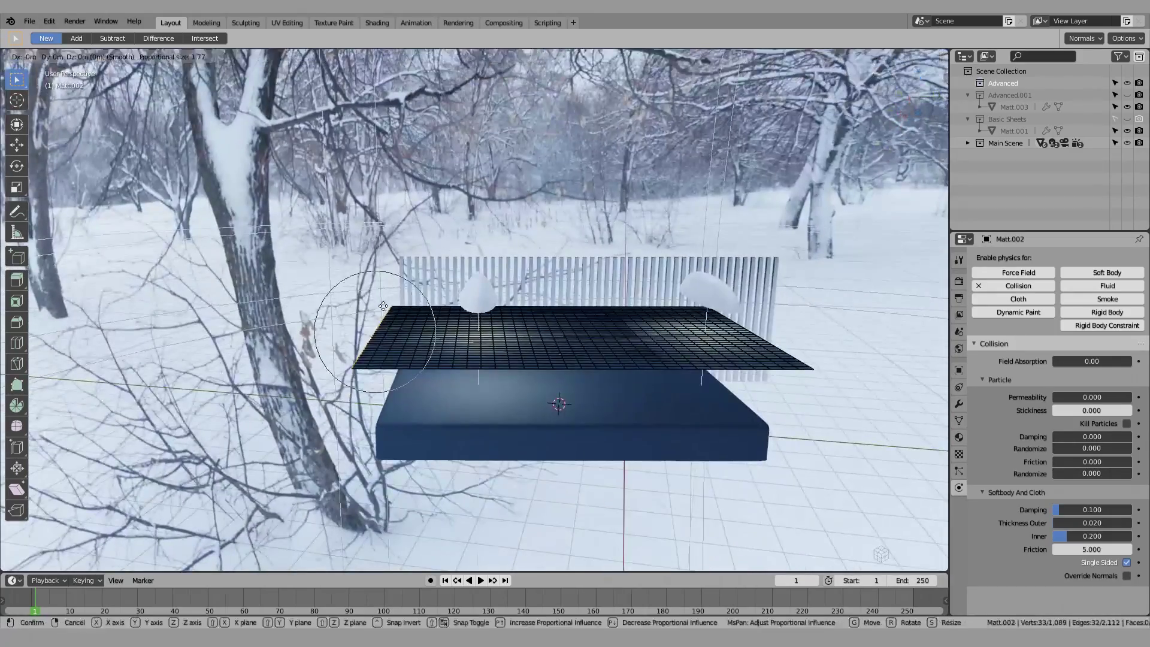
pyautogui.scroll(-12, 395, 272)
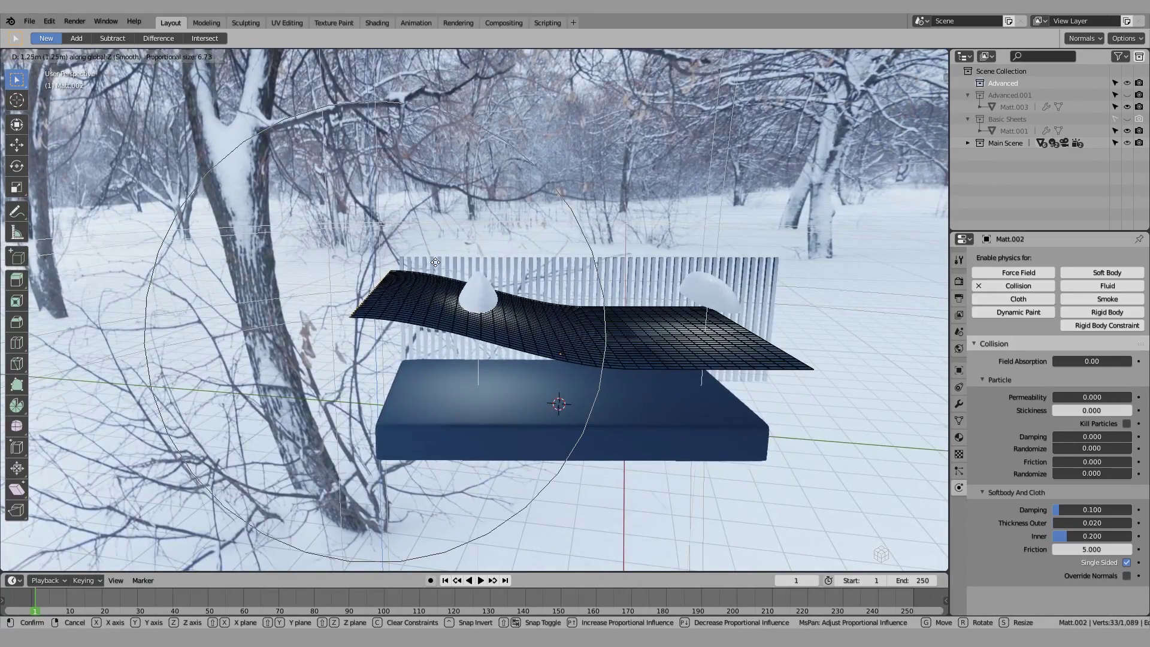
pyautogui.click(433, 266)
# Rotate the raised end edge about 55.8° around its local Y axis with proportional editing
pyautogui.press('r')
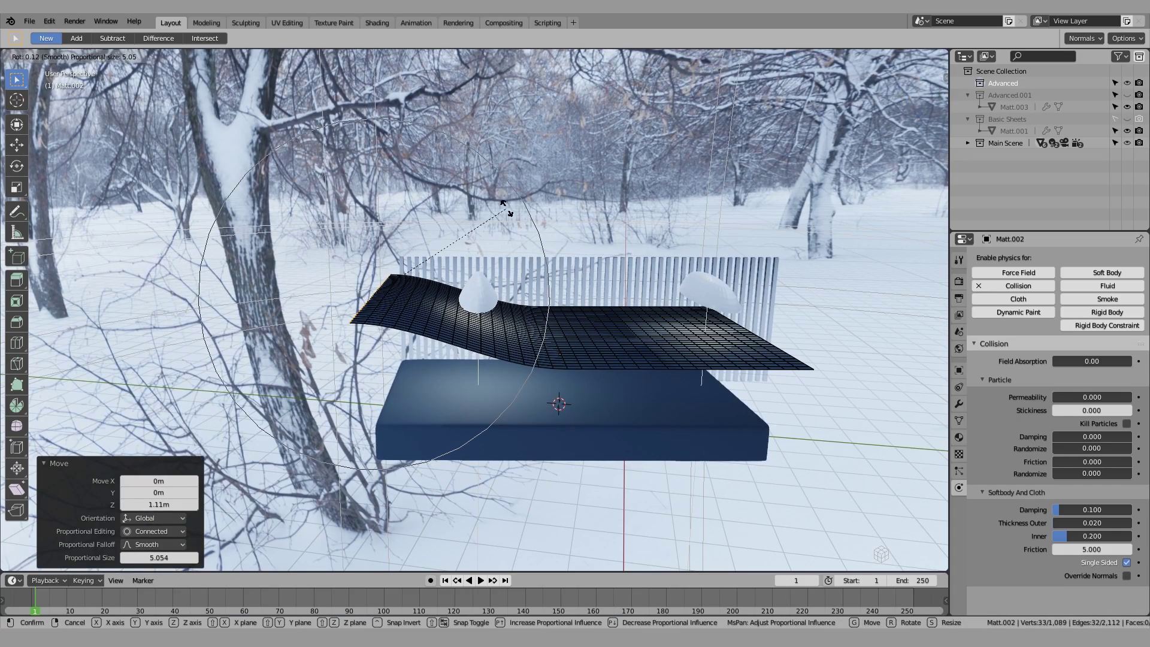
pyautogui.press('x')
pyautogui.press('x')
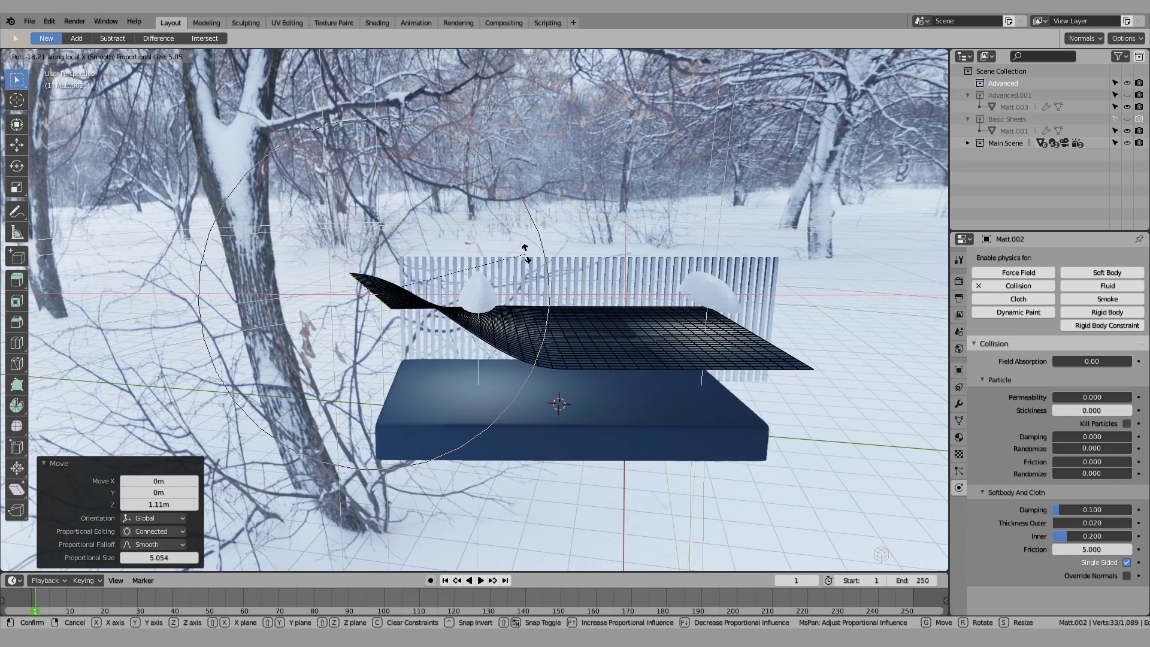
pyautogui.press('y')
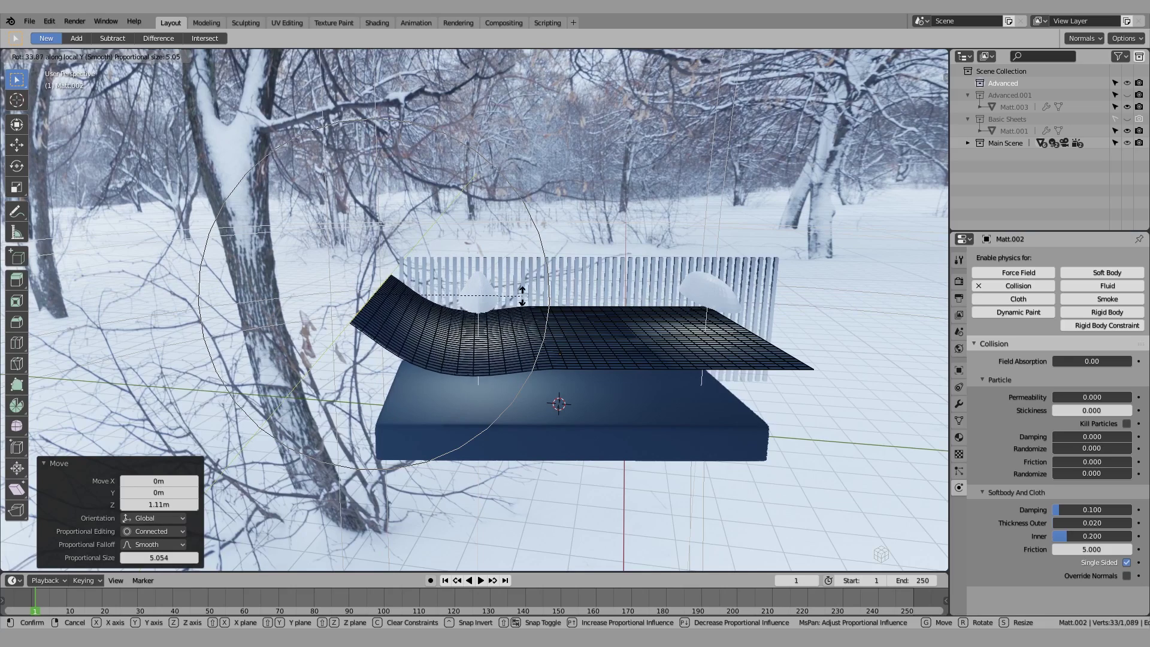
pyautogui.click(496, 347)
# Move the end edge about -0.66 m in X, 1.62 m in Y and 1.36 m in Z, and shift it about -0.09 m along local X
pyautogui.press('g')
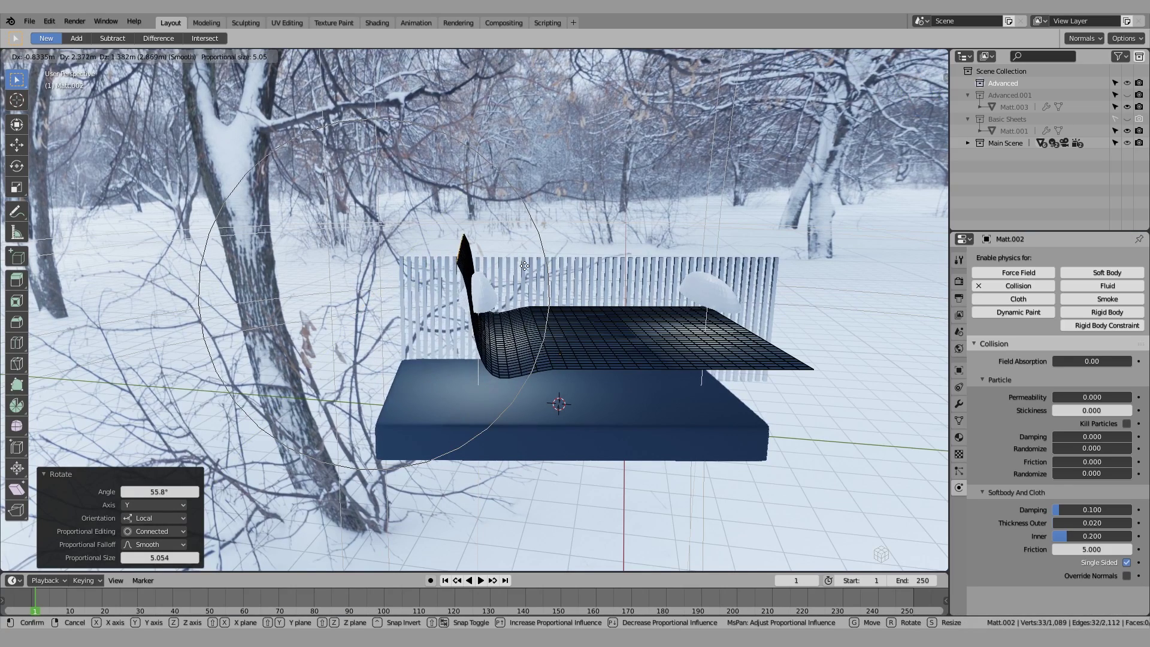
pyautogui.click(498, 267)
pyautogui.press('g')
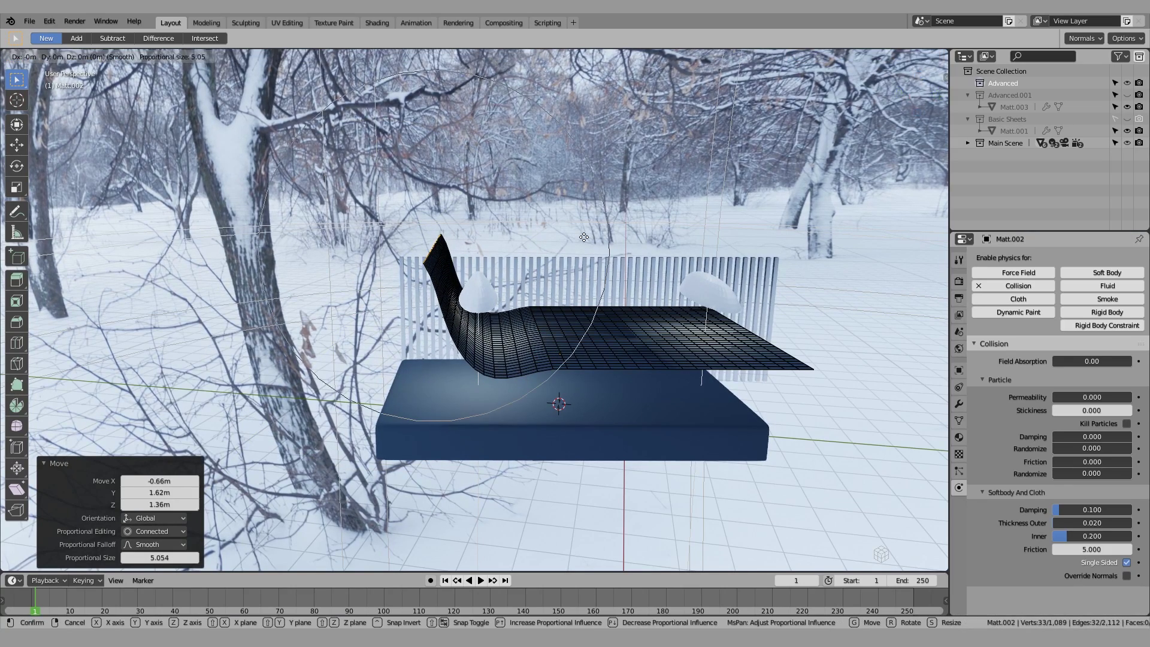
pyautogui.press('x')
pyautogui.press('x')
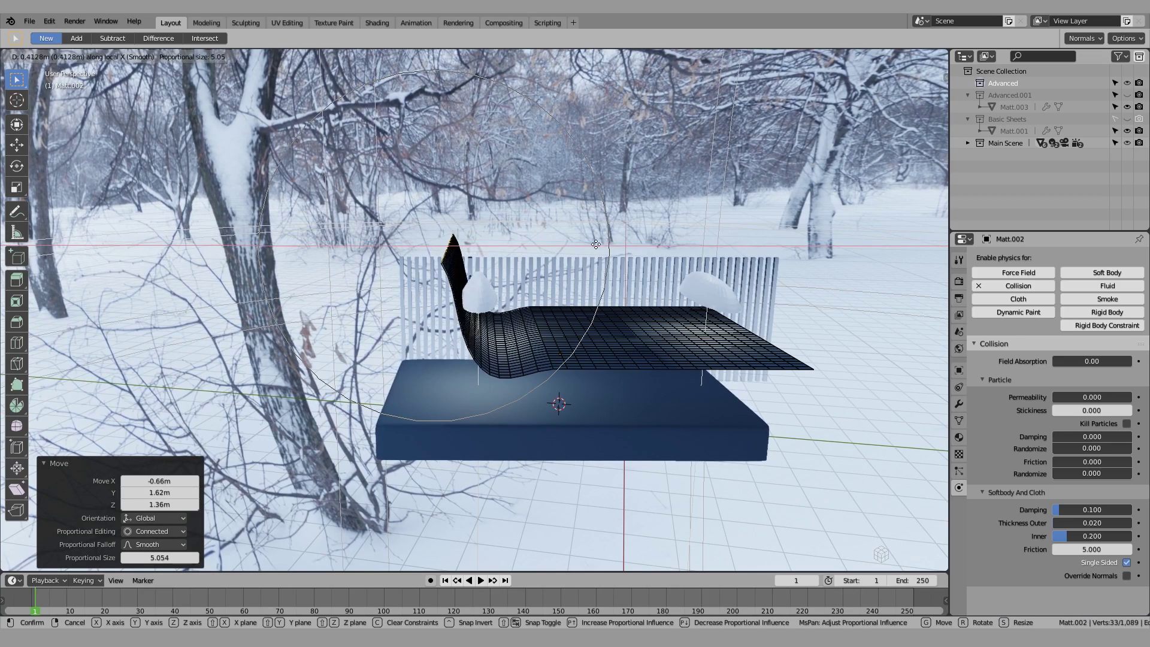
pyautogui.click(582, 242)
# Shift the sheet's raised end edge about 1.16 m along its local X axis with a proportional size of about 0.91
pyautogui.scroll(4, 539, 238)
pyautogui.press('x')
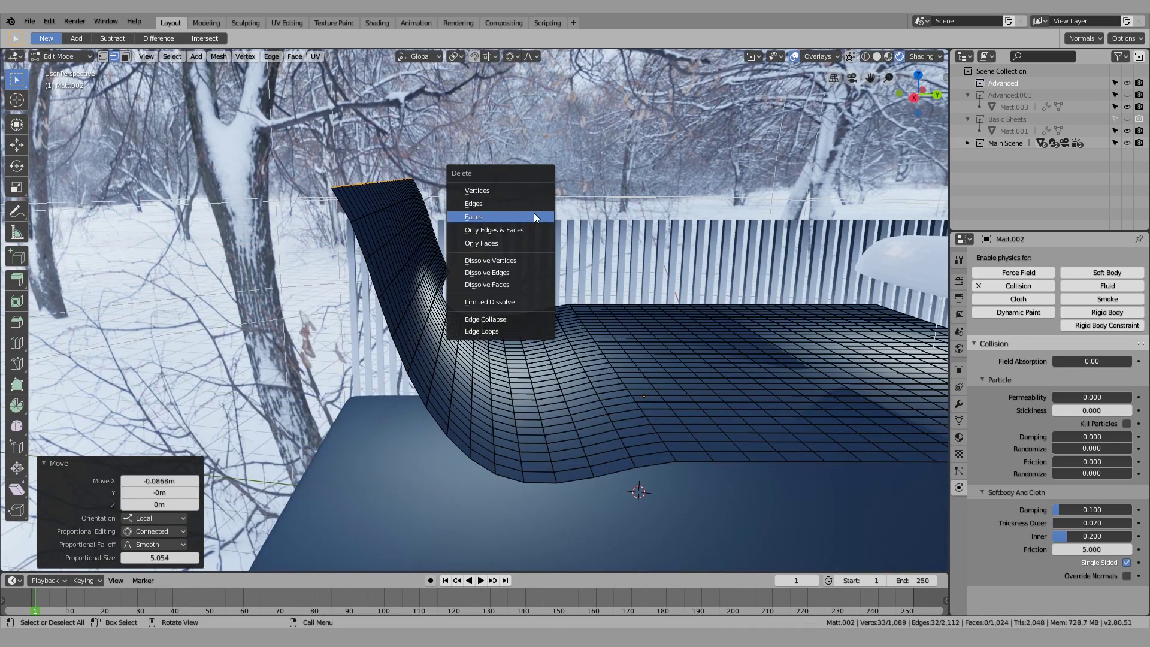
pyautogui.press('Escape')
pyautogui.press('g')
pyautogui.press('x')
pyautogui.press('x')
pyautogui.scroll(16, 532, 209)
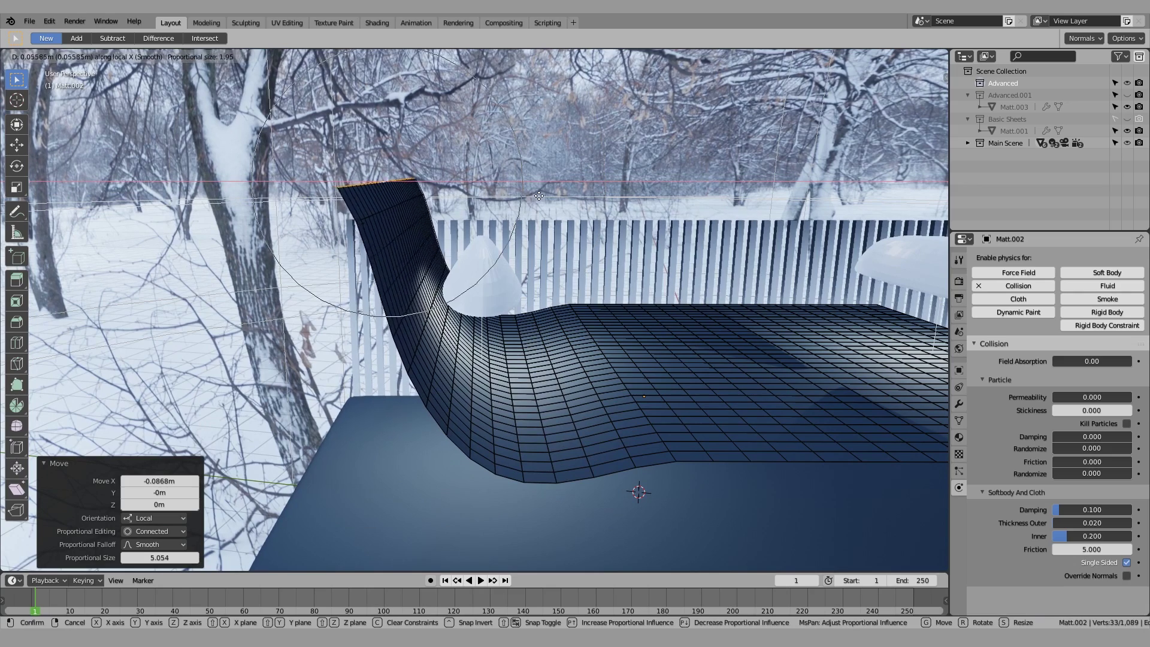
pyautogui.click(614, 226)
# Shift the end edge another 1.04 m or so along local X with a proportional size of about 3.8
pyautogui.press('g')
pyautogui.press('x')
pyautogui.press('x')
pyautogui.scroll(-9, 510, 225)
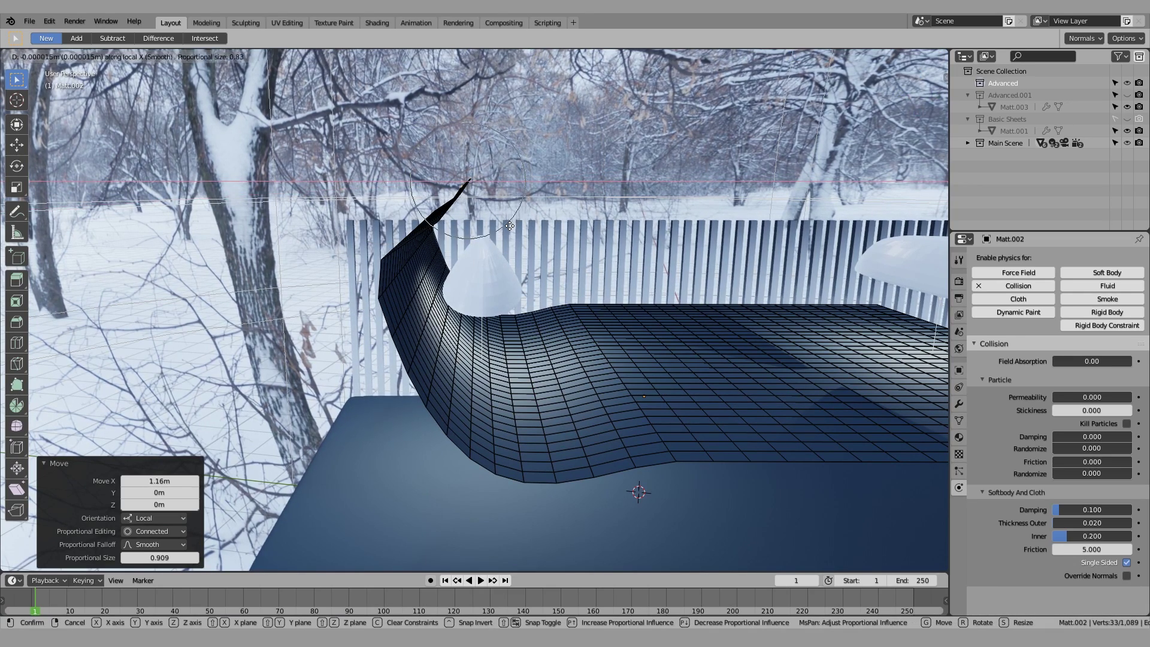
pyautogui.scroll(-6, 582, 217)
pyautogui.click(583, 217)
# Select two lengthwise and two crosswise edge loops and move them about -0.15 m in X, -0.22 m in Y and 0.31 m in Z, proportional size about 1.21
pyautogui.scroll(-5, 588, 218)
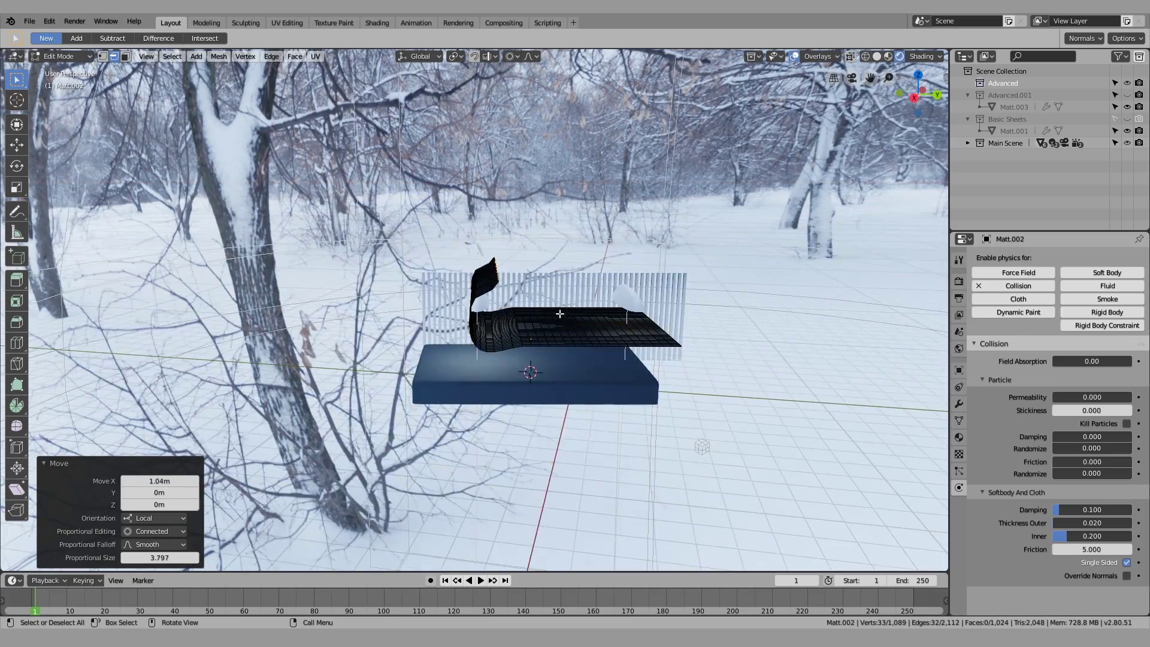
pyautogui.moveTo(559, 313); pyautogui.dragTo(479, 350, button='middle')
pyautogui.press('Tab')
pyautogui.moveTo(515, 374); pyautogui.dragTo(504, 419, button='middle')
pyautogui.press('Tab')
pyautogui.moveTo(503, 347); pyautogui.dragTo(557, 298, button='middle')
pyautogui.scroll(3, 563, 359)
pyautogui.hotkey('alt', 'a')
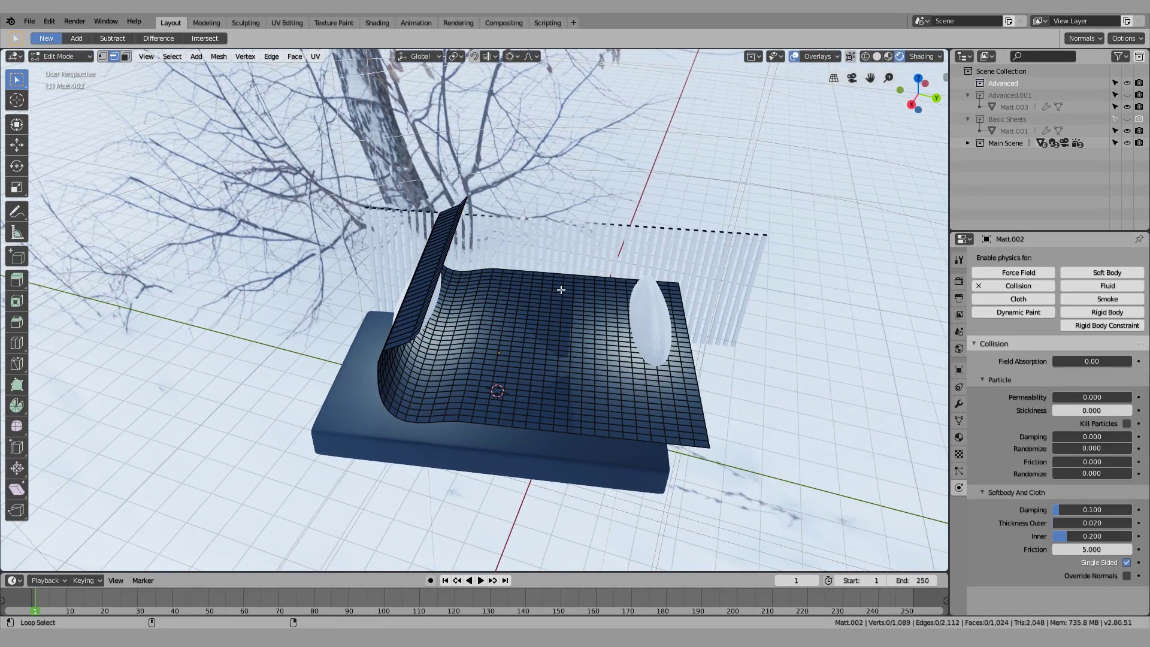
pyautogui.keyDown('alt'); pyautogui.click(561, 290); pyautogui.keyUp('alt')
pyautogui.scroll(2, 561, 290)
pyautogui.keyDown('alt'); pyautogui.keyDown('shift'); pyautogui.click(600, 426); pyautogui.keyUp('shift'); pyautogui.keyUp('alt')
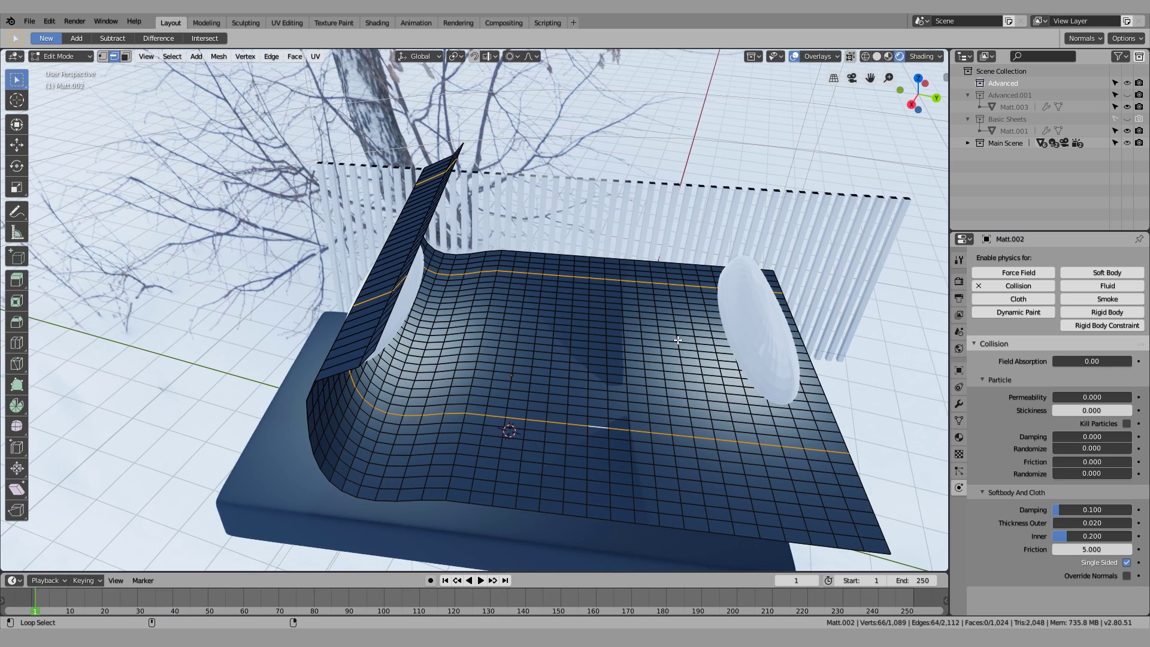
pyautogui.moveTo(600, 397); pyautogui.dragTo(569, 377, button='middle')
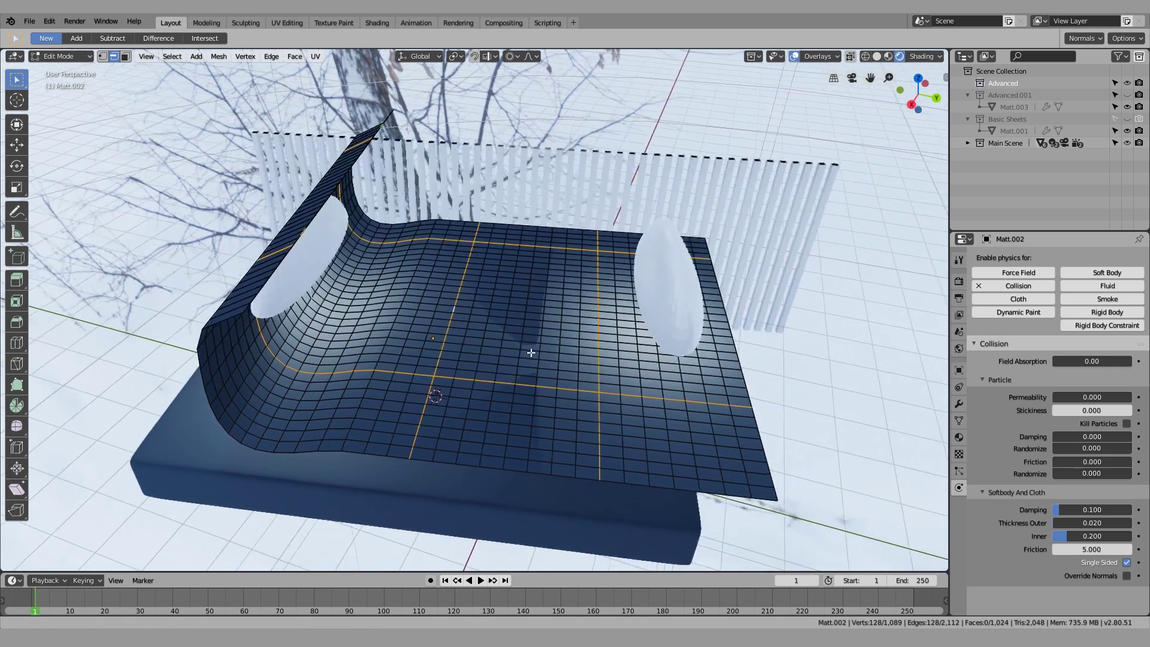
pyautogui.press('g')
pyautogui.scroll(13, 535, 357)
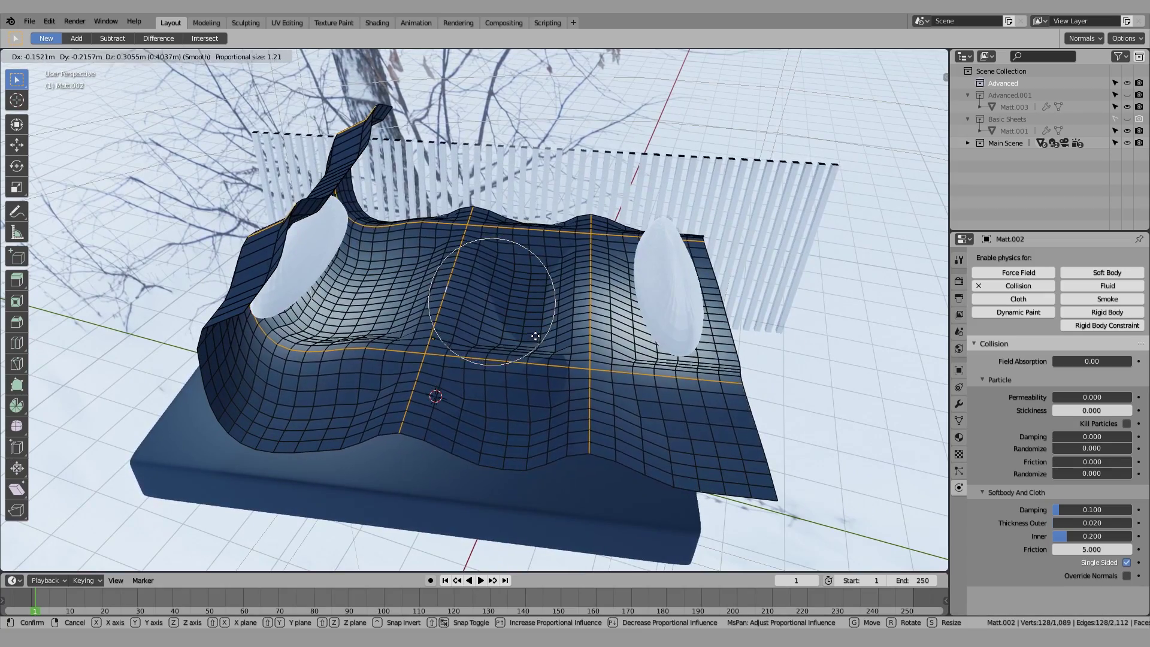
pyautogui.click(533, 337)
# Return to Object Mode and add Cloth physics with Self Collision enabled to the sheet
pyautogui.moveTo(593, 375); pyautogui.dragTo(467, 428, button='middle')
pyautogui.press('Tab')
pyautogui.moveTo(510, 359); pyautogui.dragTo(684, 348, button='middle')
pyautogui.moveTo(524, 229); pyautogui.dragTo(876, 393, button='middle')
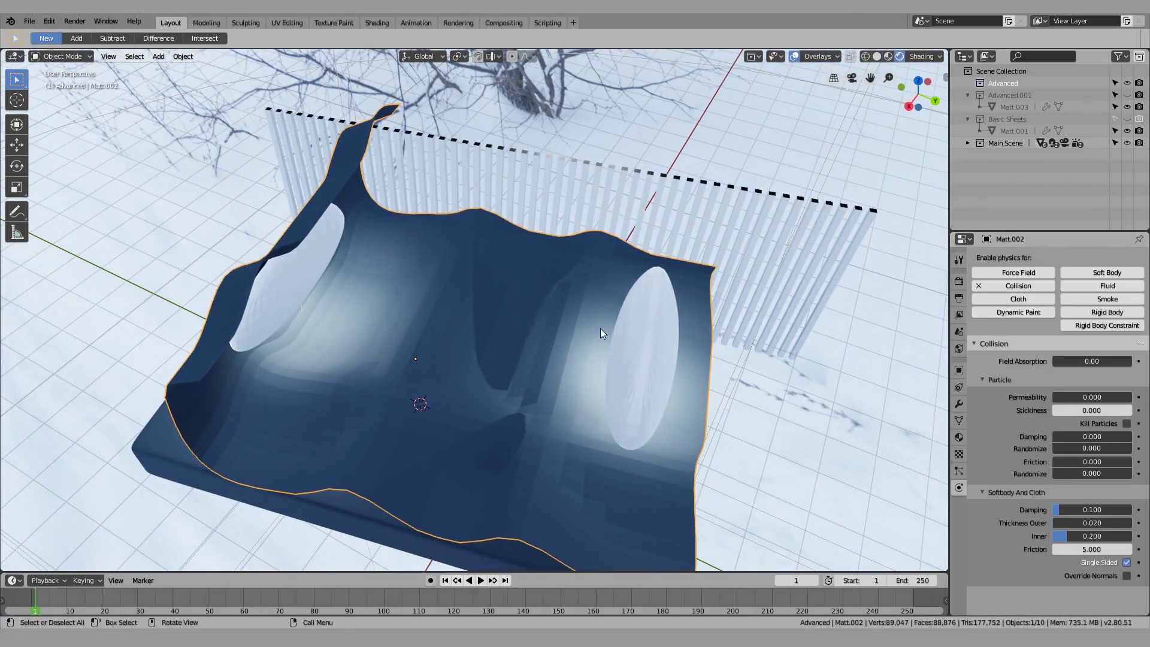
pyautogui.click(992, 298)
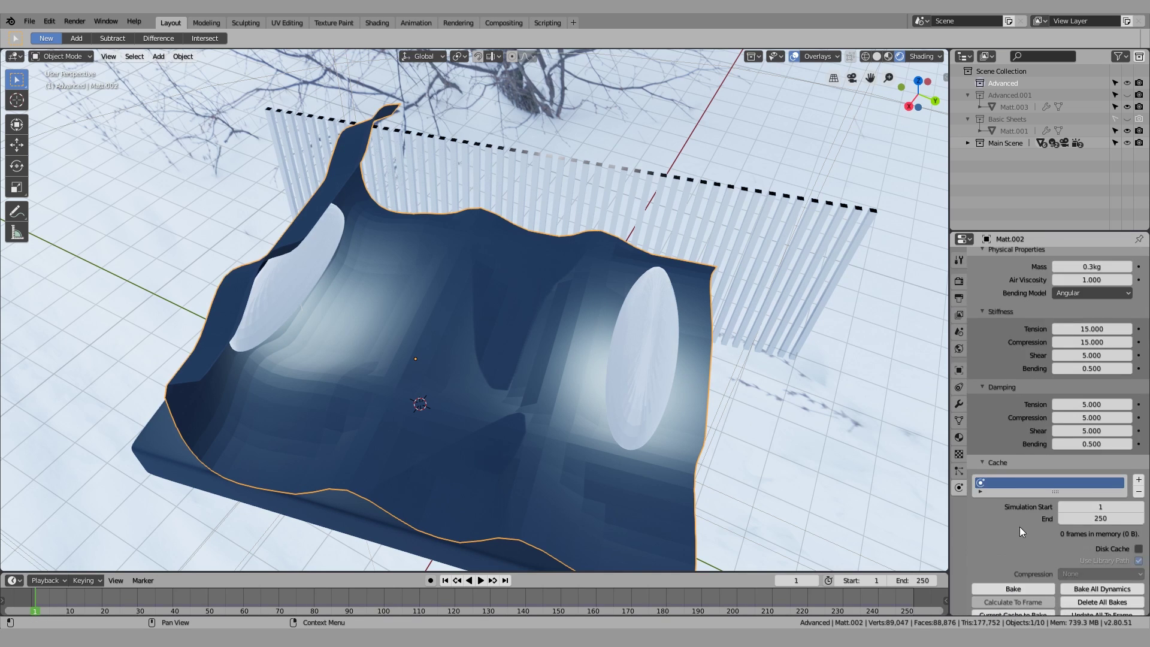
pyautogui.scroll(-10, 1018, 539)
pyautogui.click(993, 518)
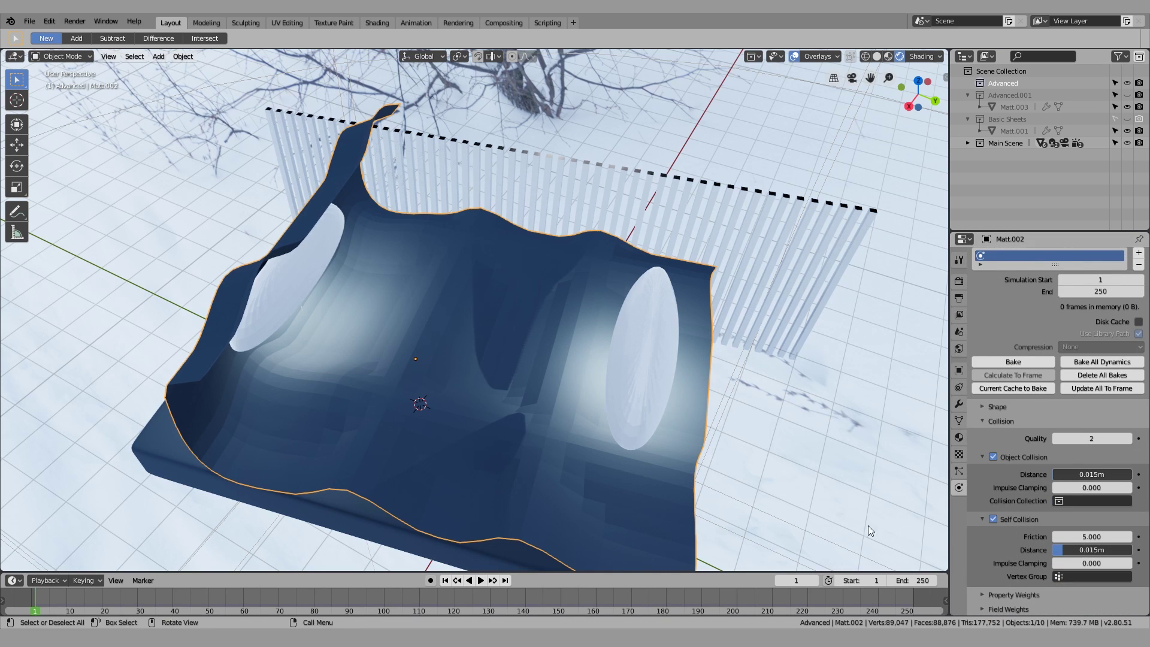
# Run the cloth simulation until the sheet drapes over the mattress and stop at frame 48
pyautogui.moveTo(868, 525); pyautogui.dragTo(527, 455, button='middle')
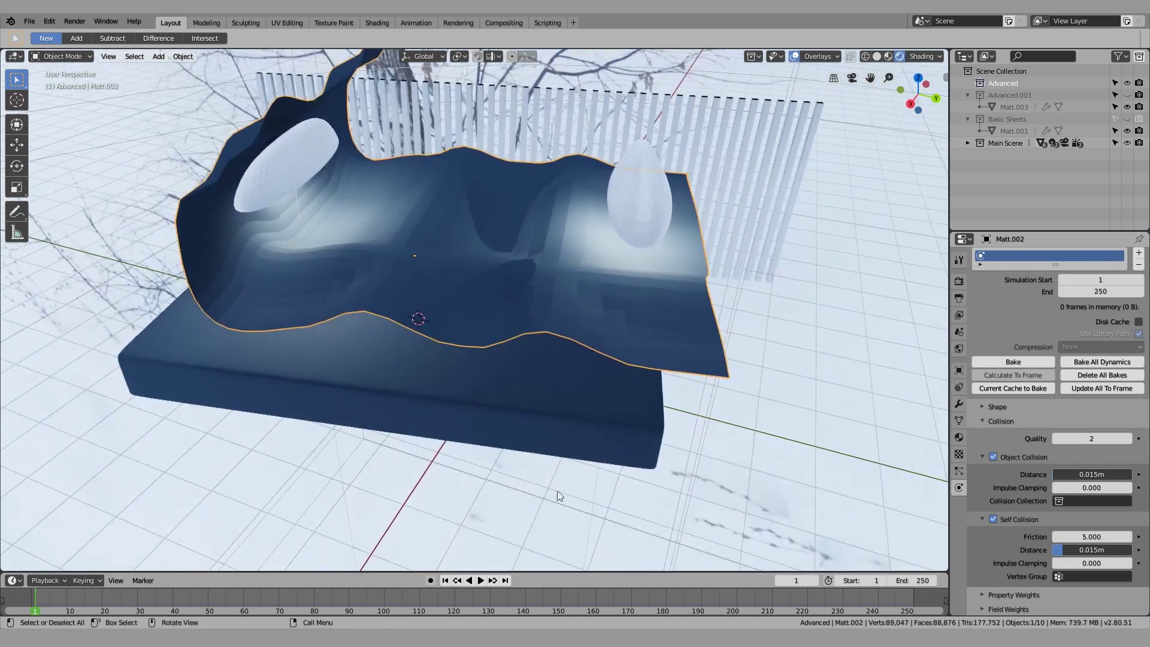
pyautogui.click(479, 580)
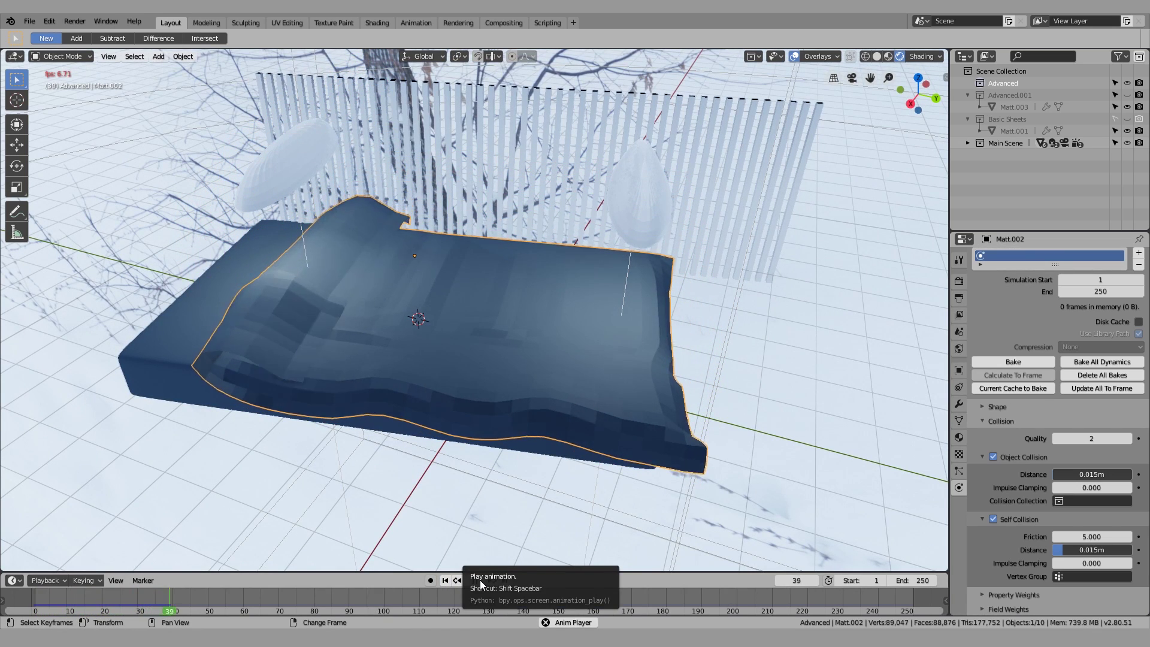
pyautogui.click(475, 581)
pyautogui.moveTo(473, 527); pyautogui.dragTo(444, 454, button='middle')
pyautogui.click(444, 454)
pyautogui.click(464, 382)
pyautogui.moveTo(464, 383); pyautogui.dragTo(479, 379, button='middle')
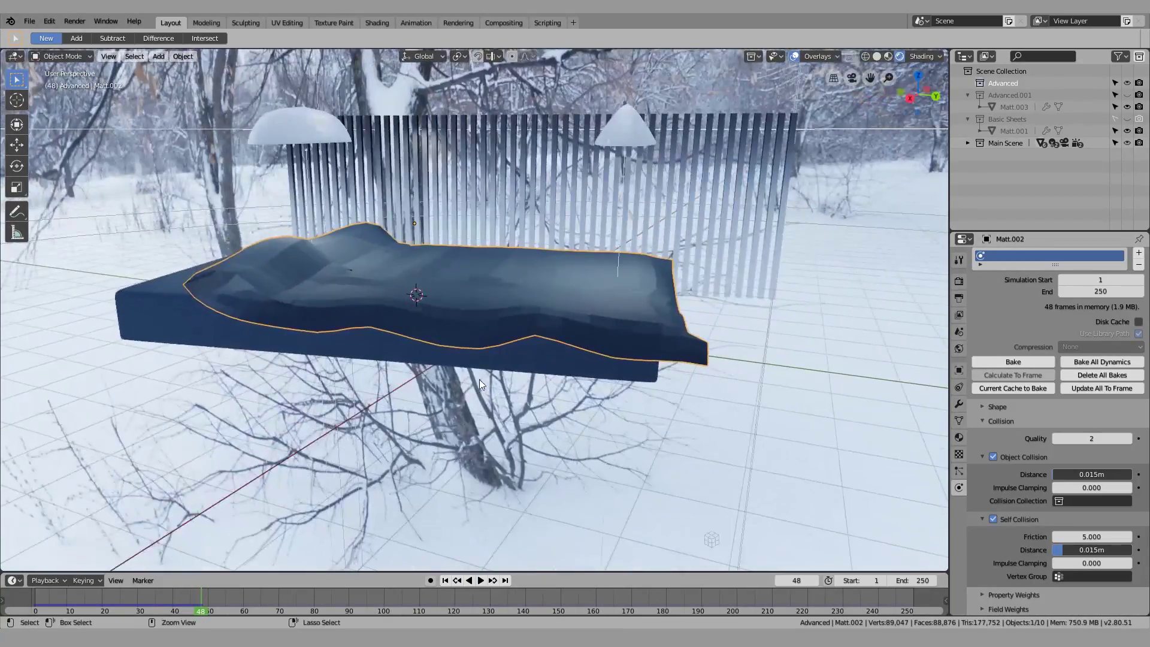
# Add a level 3 subdivision surface to the draped sheet and check the bed through the camera with nothing selected
pyautogui.hotkey('ctrl', '3')
pyautogui.scroll(2, 480, 369)
pyautogui.moveTo(393, 472); pyautogui.dragTo(397, 454, button='middle')
pyautogui.click(396, 454)
pyautogui.press('KP_0')
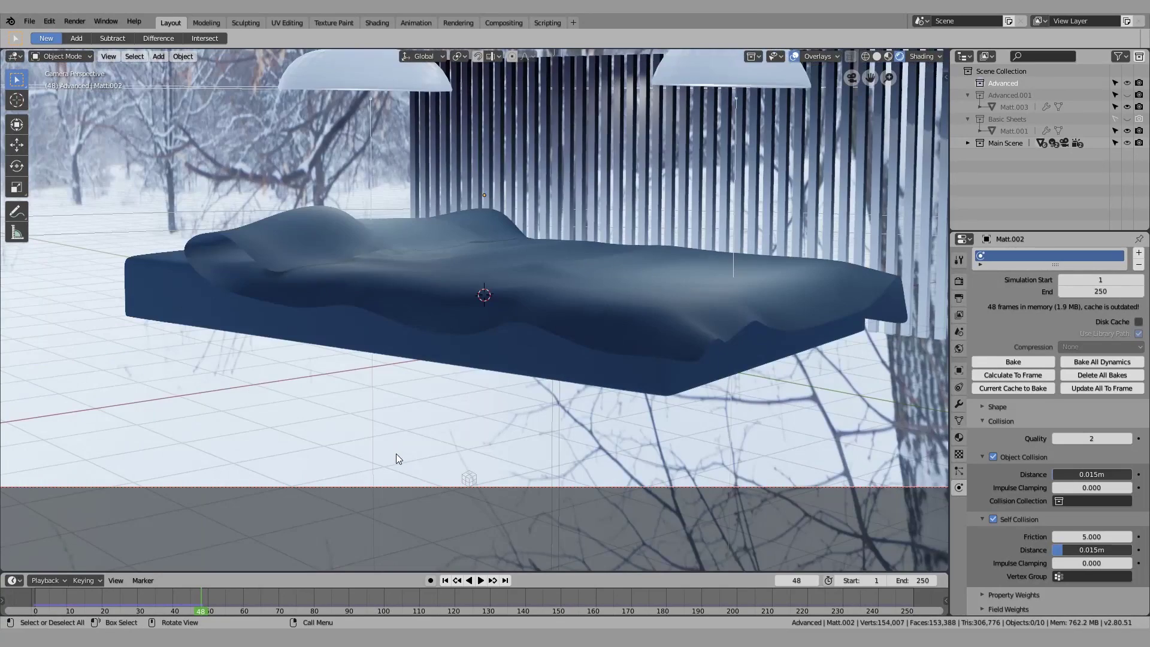
pyautogui.scroll(-5, 397, 459)
pyautogui.click(342, 228)
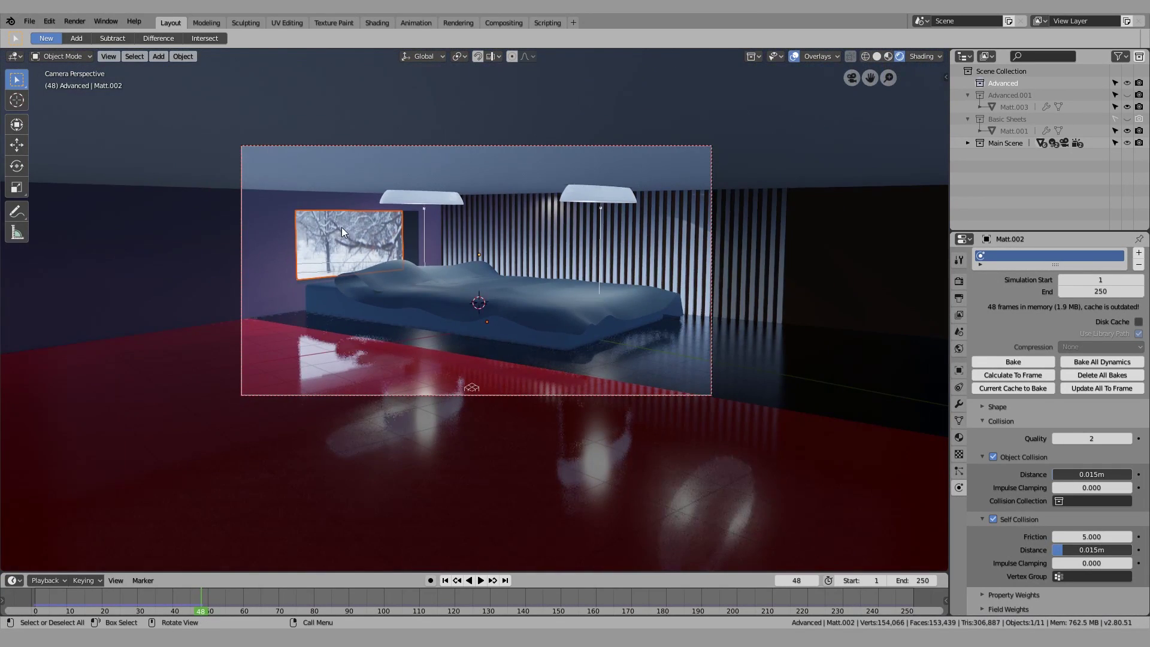
pyautogui.hotkey('alt', 'a')
pyautogui.scroll(3, 365, 245)
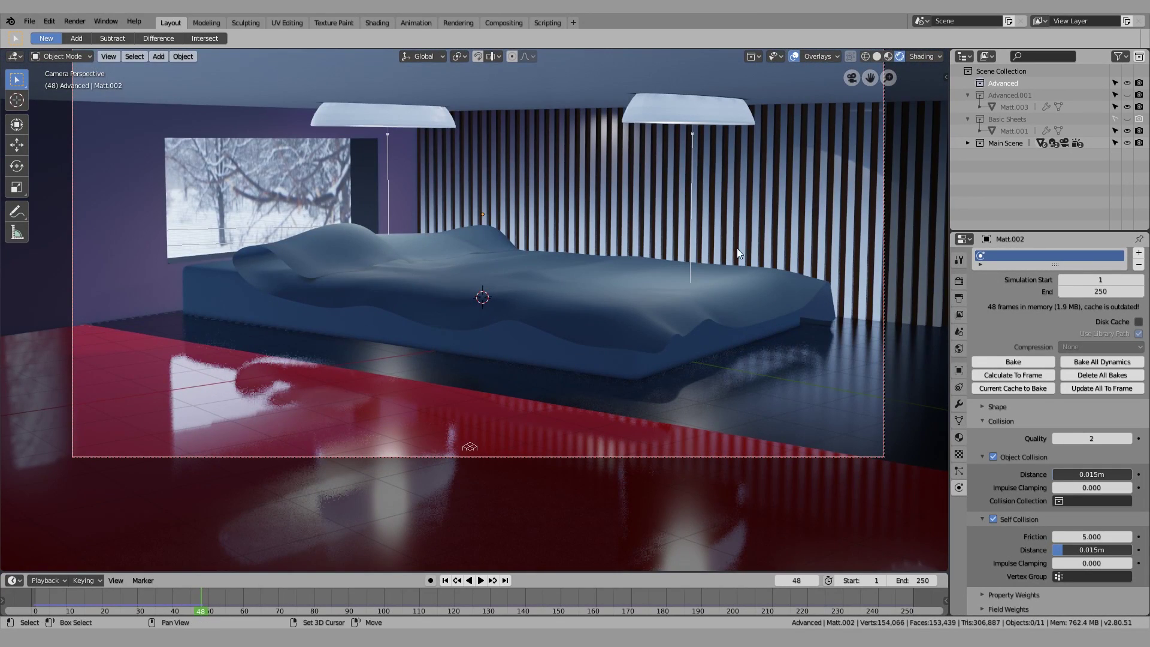
# Look through the scene's output and view layer settings and open the render settings
pyautogui.click(959, 260)
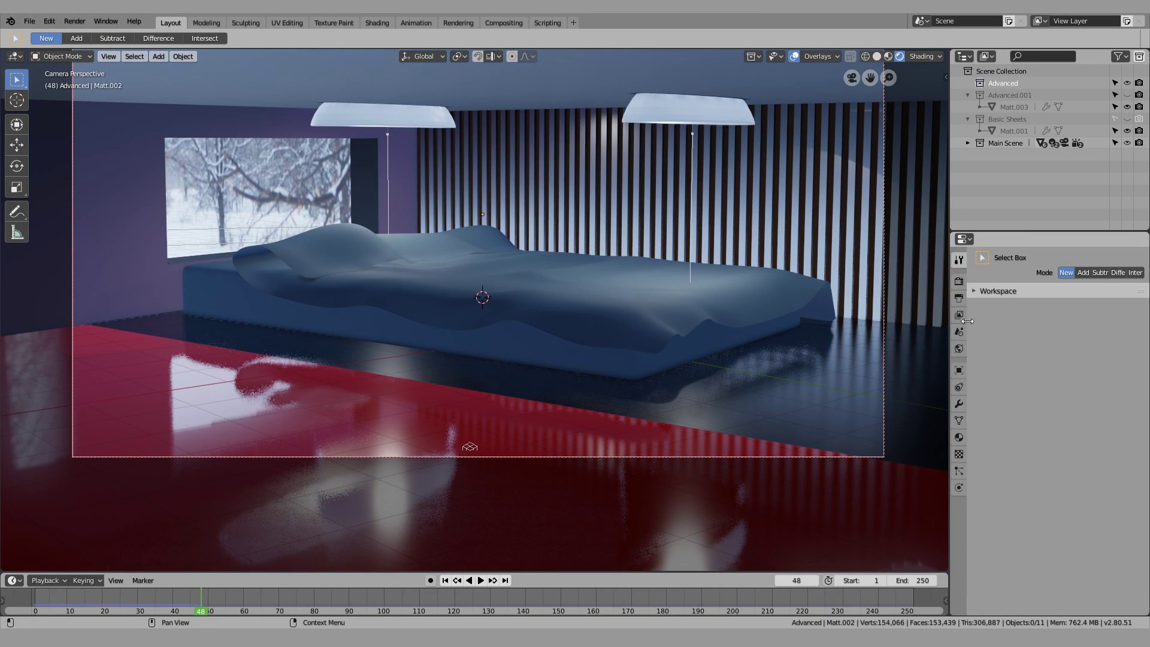
pyautogui.click(960, 281)
pyautogui.click(959, 298)
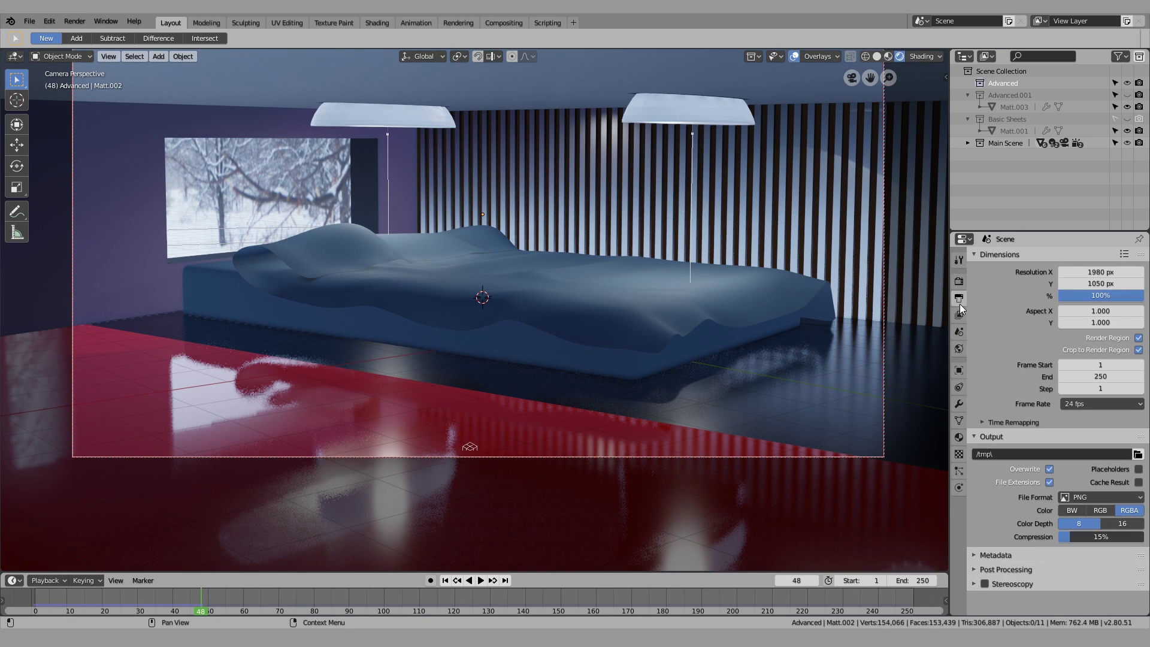
pyautogui.click(960, 331)
pyautogui.click(959, 315)
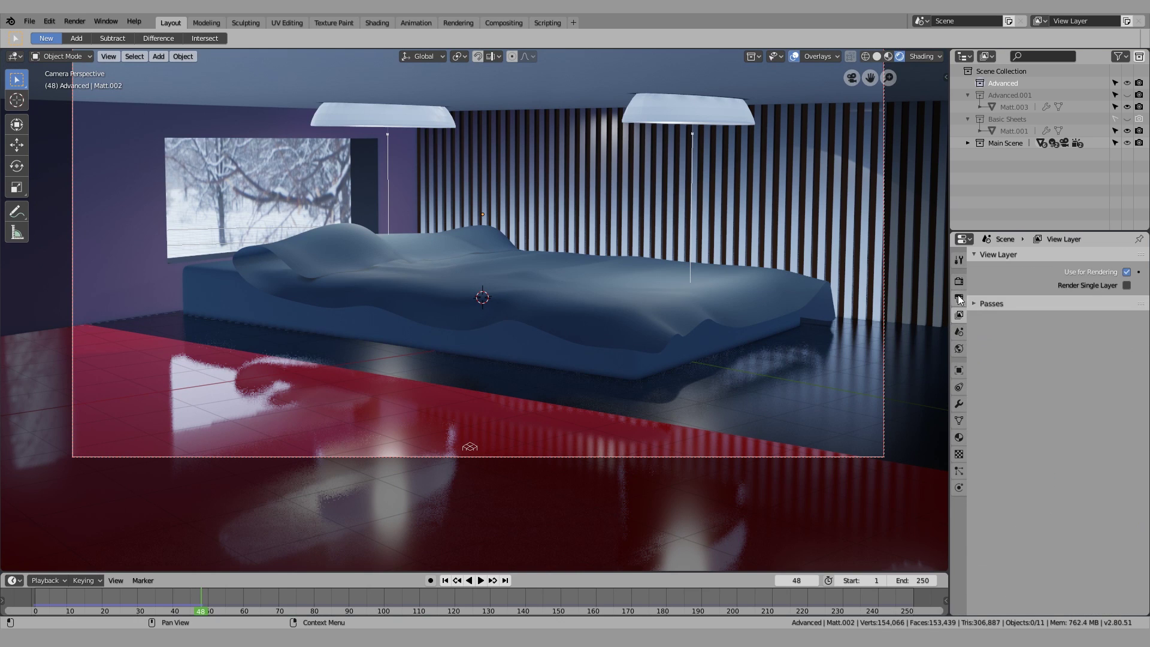
pyautogui.click(958, 260)
pyautogui.click(959, 281)
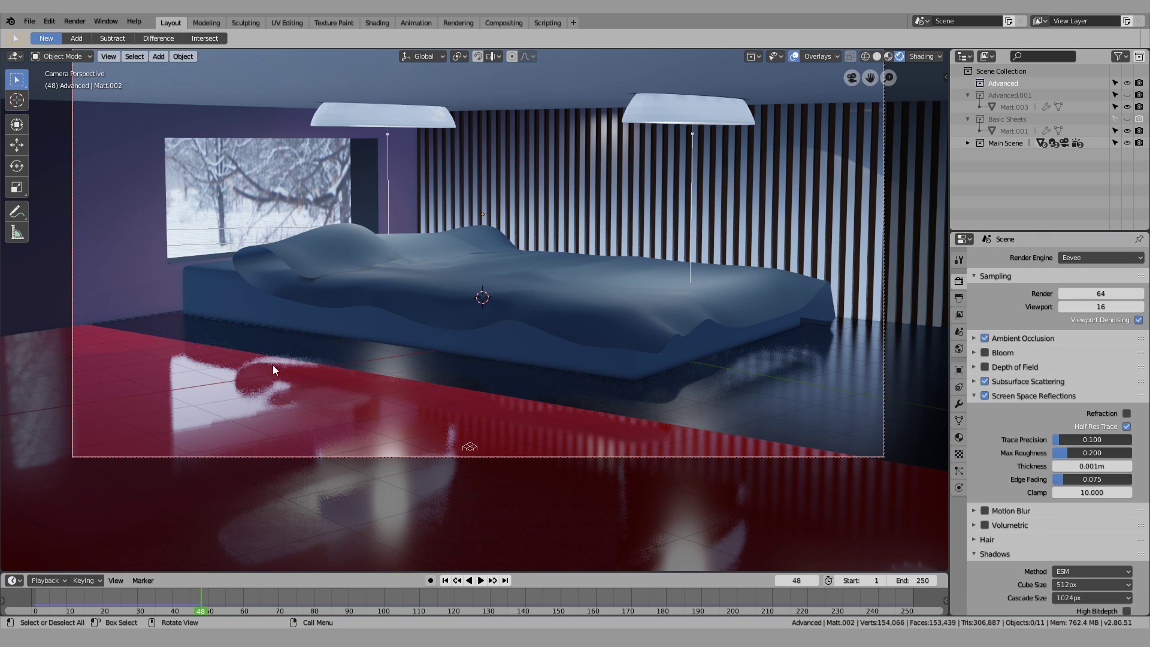
# Move the newly draped sheet Matt.002 into the Advanced.001 collection
pyautogui.keyDown('shift'); pyautogui.moveTo(698, 318); pyautogui.dragTo(693, 345, button='middle'); pyautogui.keyUp('shift')
pyautogui.click(663, 346)
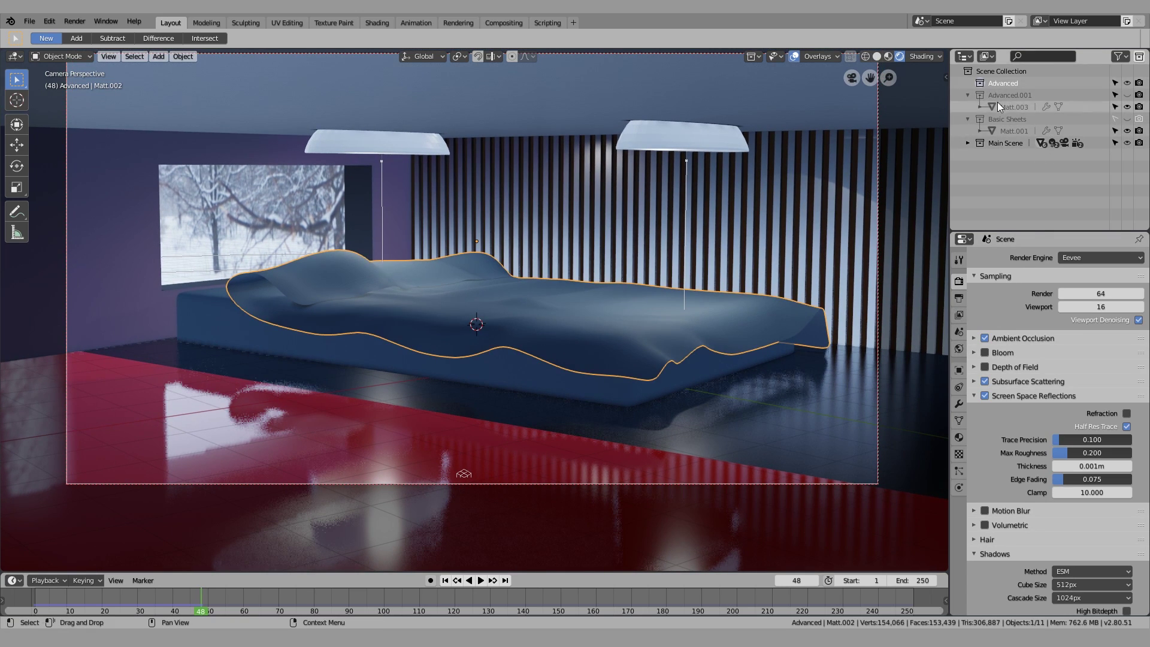
pyautogui.click(986, 84)
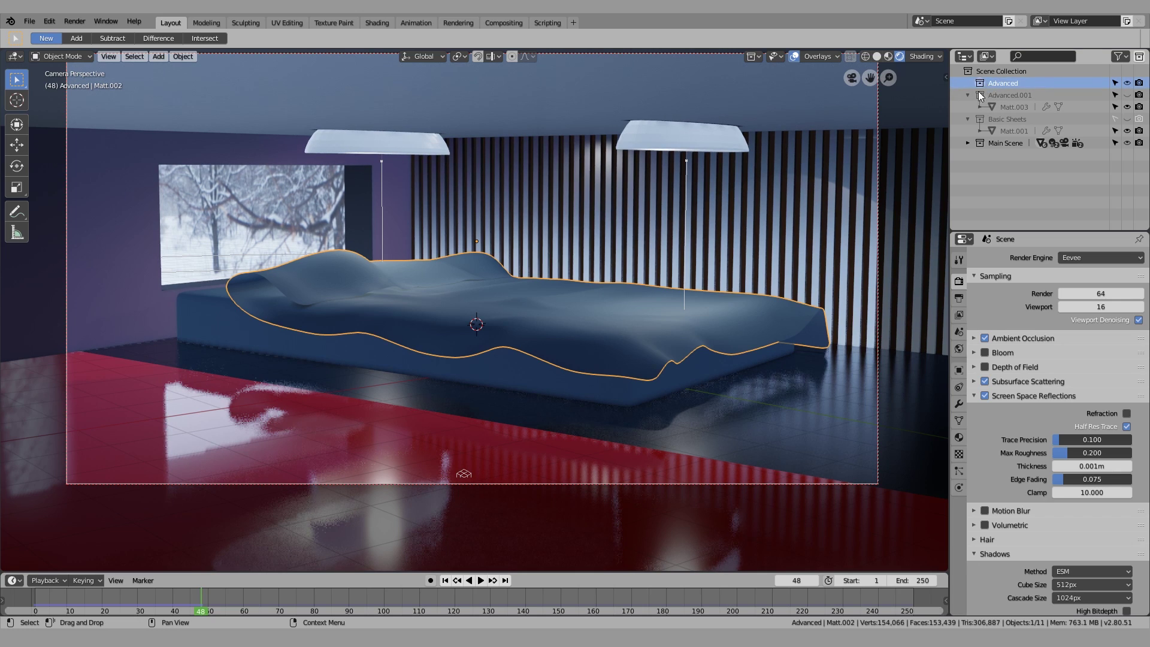
pyautogui.press('m')
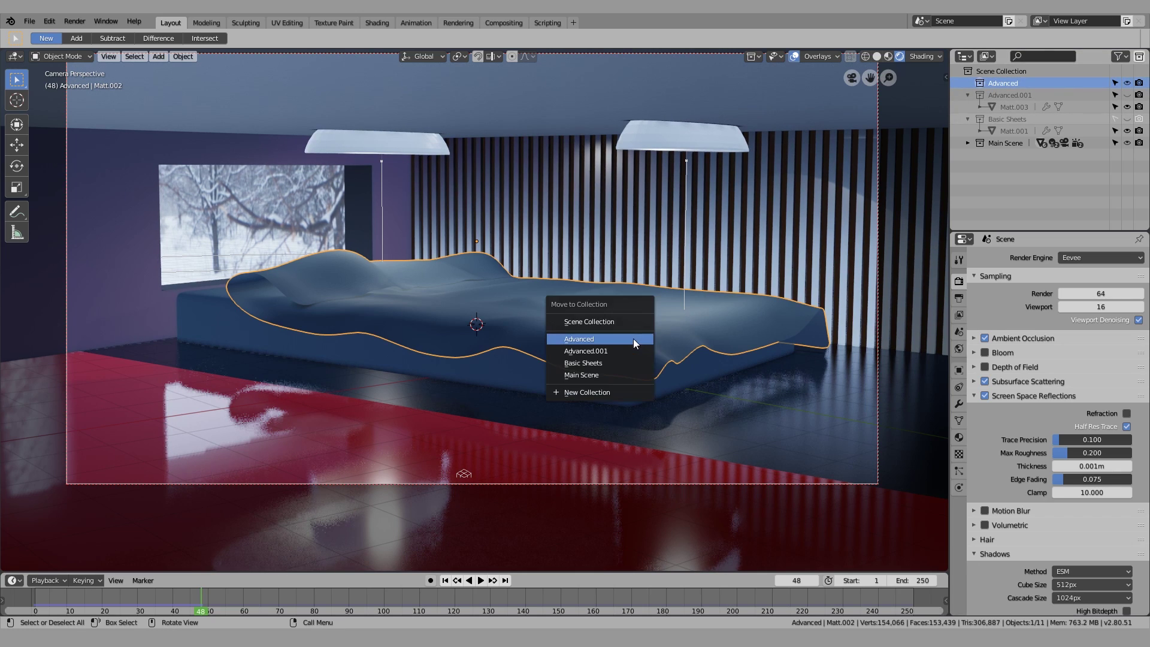
pyautogui.click(598, 351)
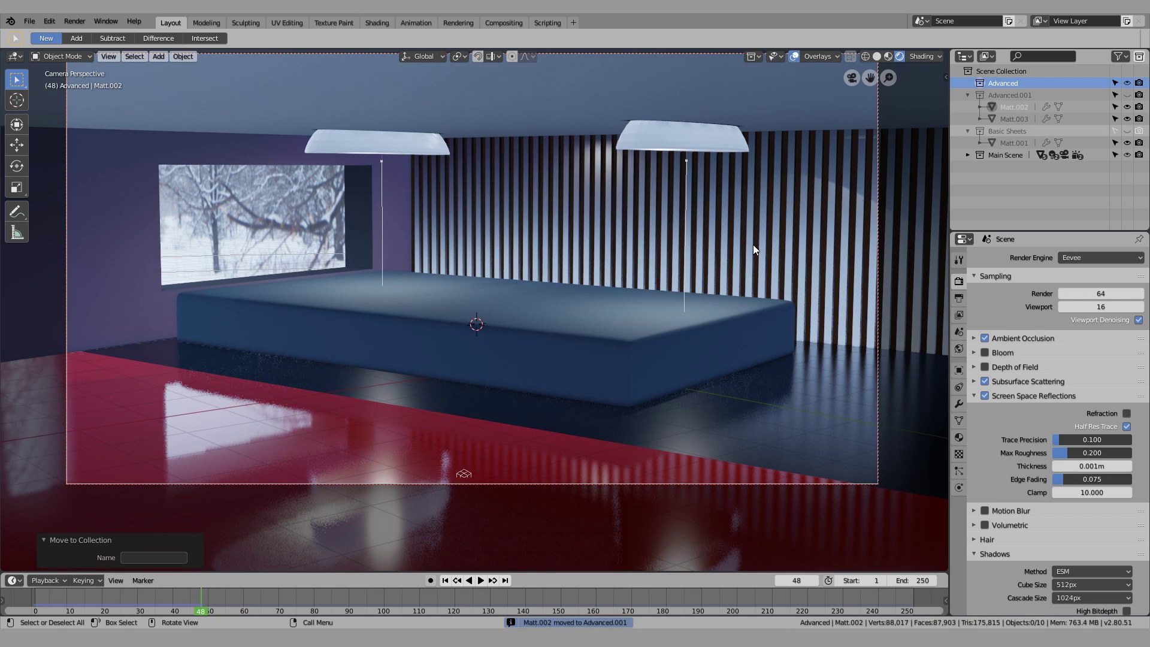
# Move the sheet Matt.003 into the Advanced collection
pyautogui.click(1008, 117)
pyautogui.press('m')
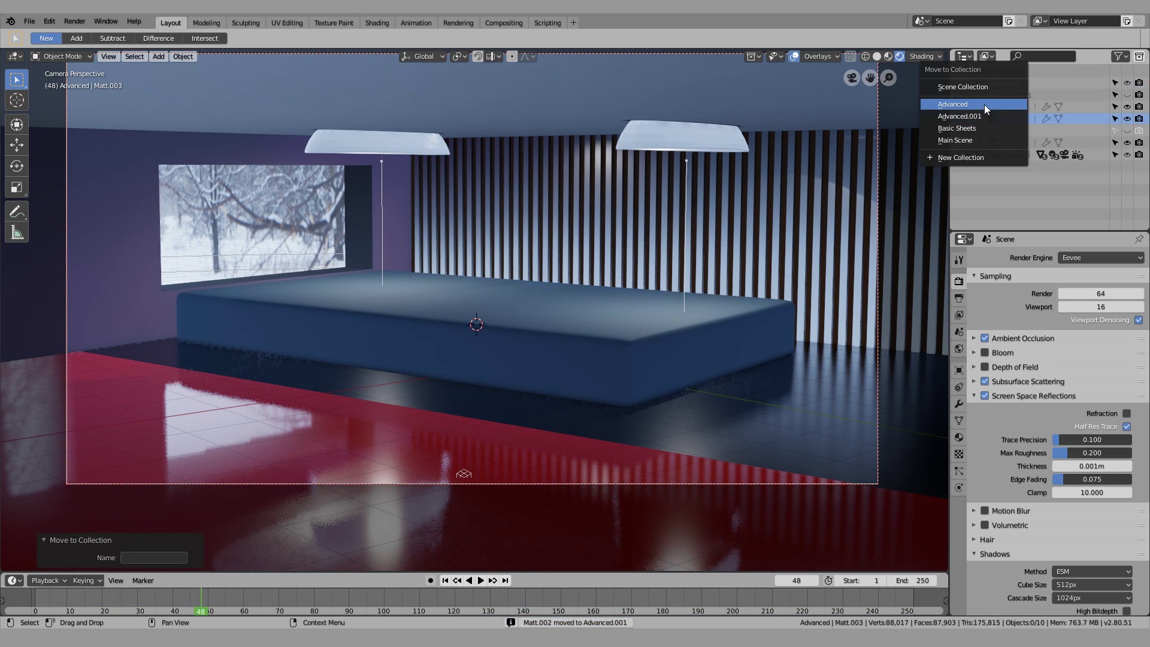
pyautogui.click(983, 105)
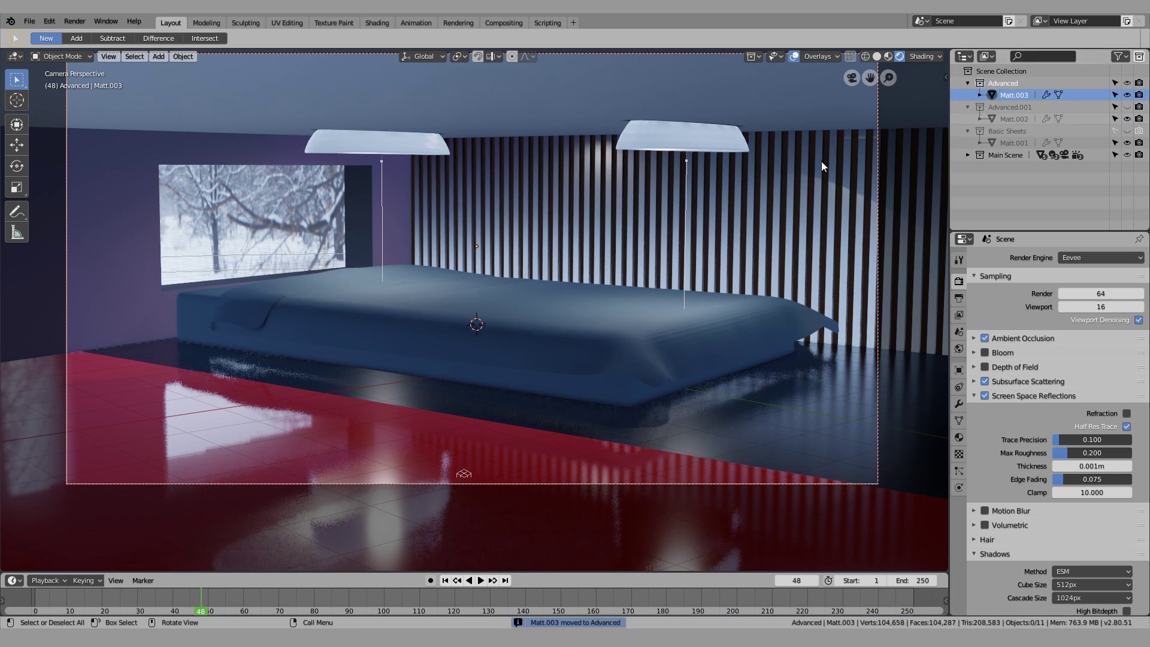
# Compare the bed sheet variants by toggling the visibility of the Advanced, Advanced.001 and Basic Sheets collections, ending with only Advanced shown
pyautogui.click(1127, 83)
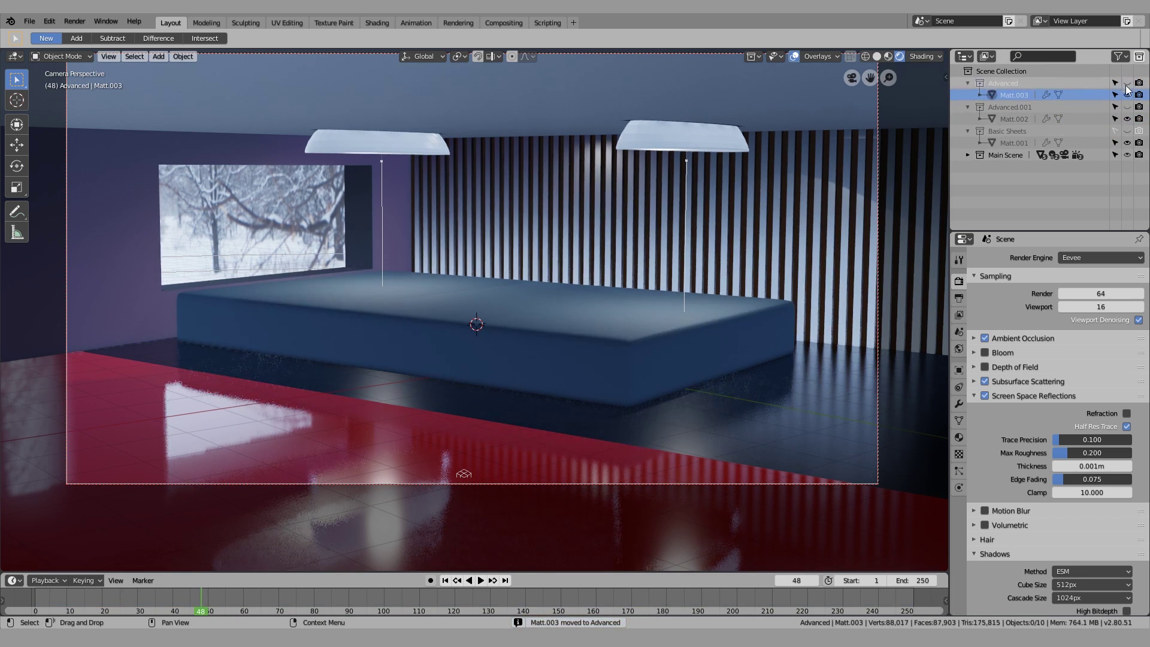
pyautogui.click(1127, 131)
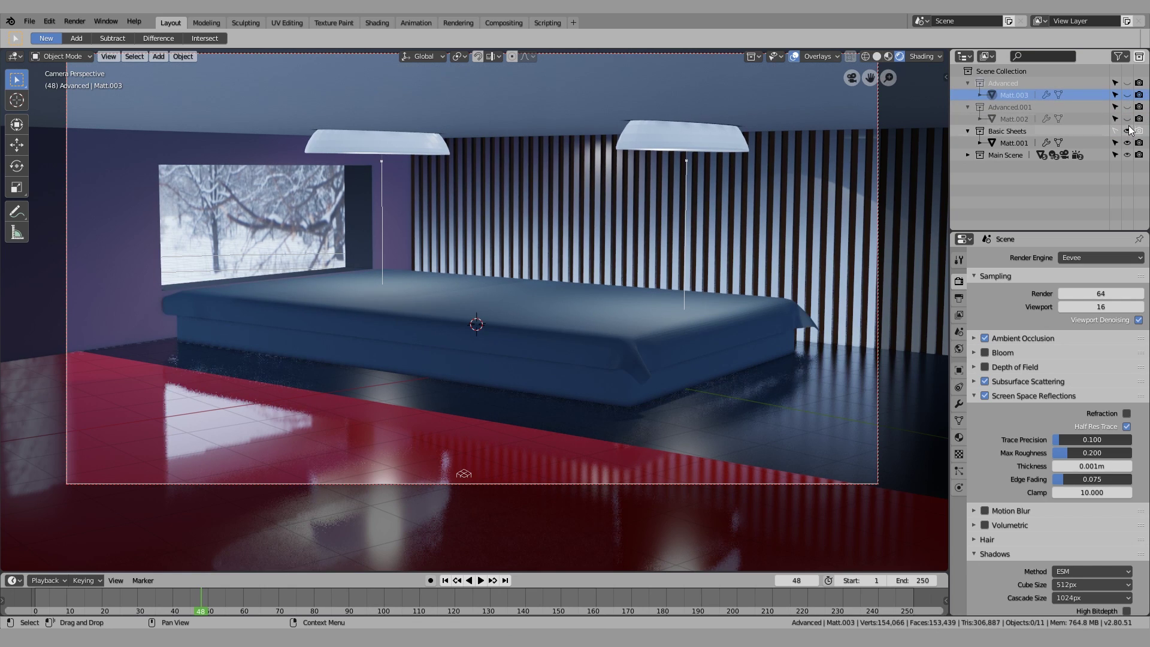
pyautogui.click(1126, 107)
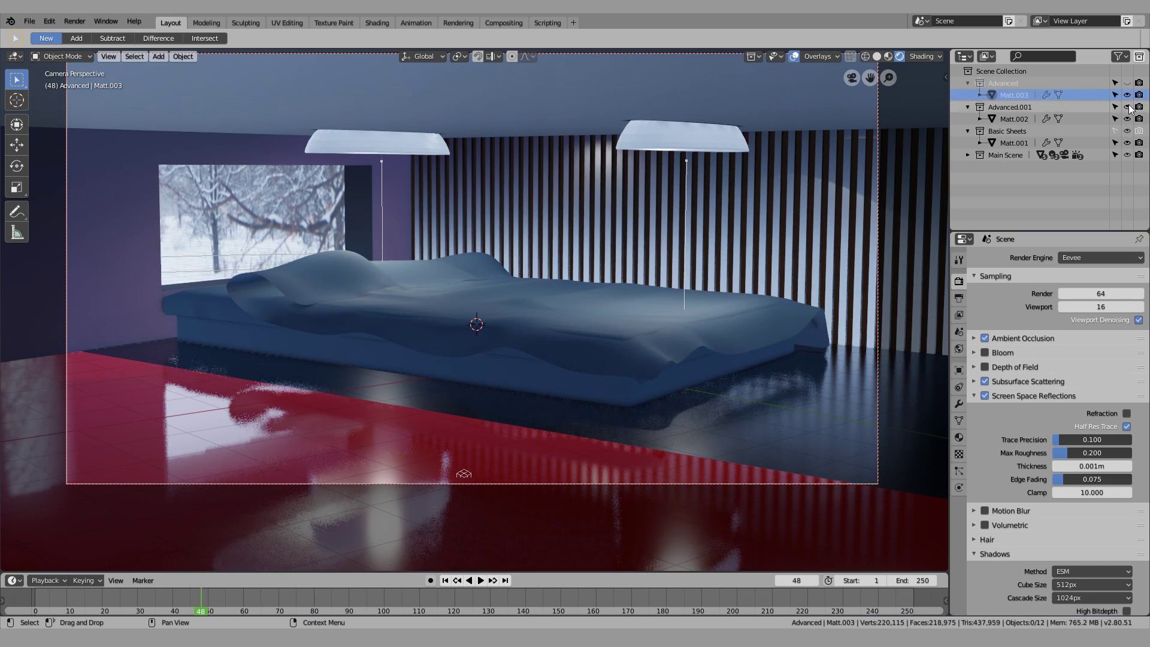
pyautogui.click(1127, 106)
pyautogui.click(1127, 106)
pyautogui.click(1127, 118)
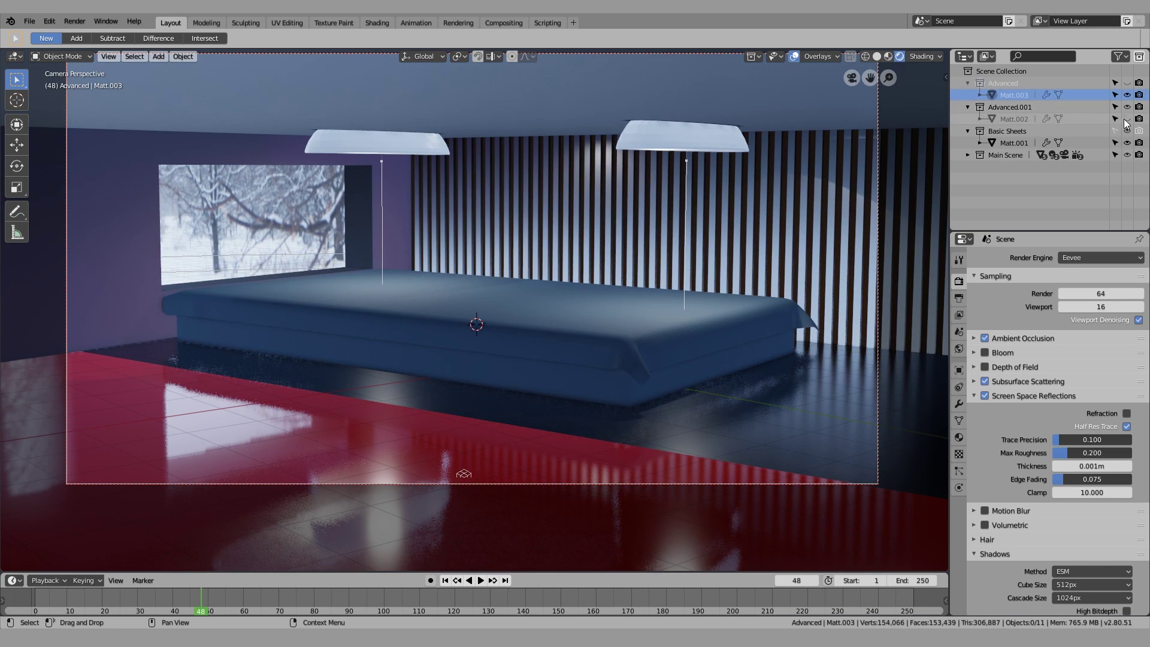
pyautogui.click(1126, 131)
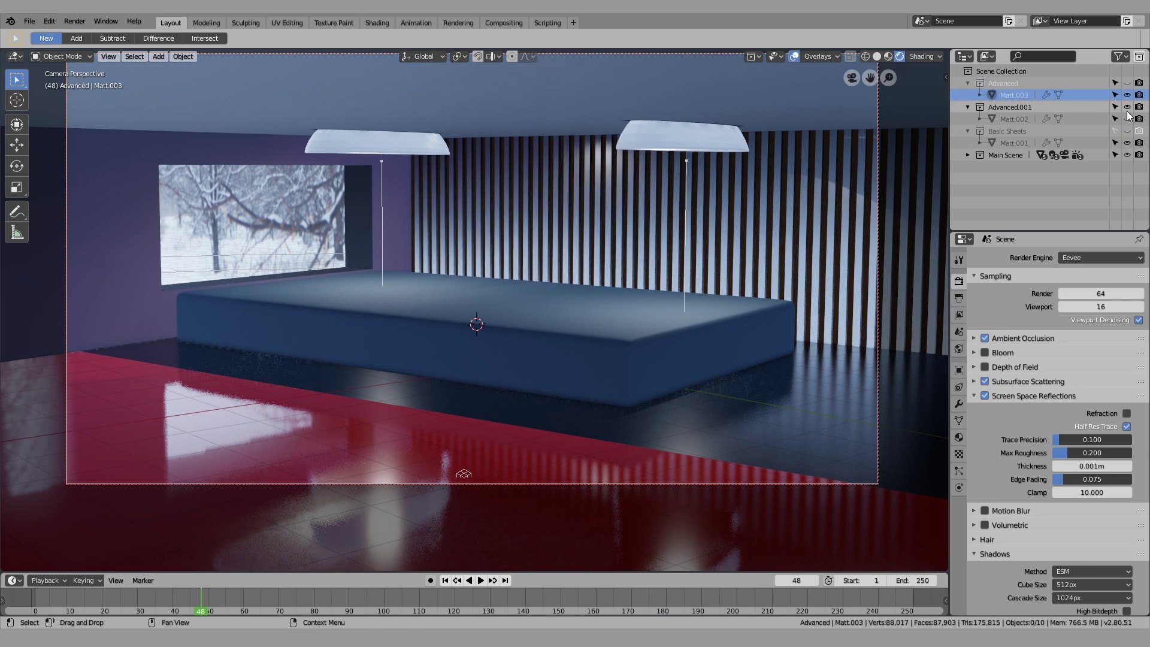
pyautogui.click(1127, 116)
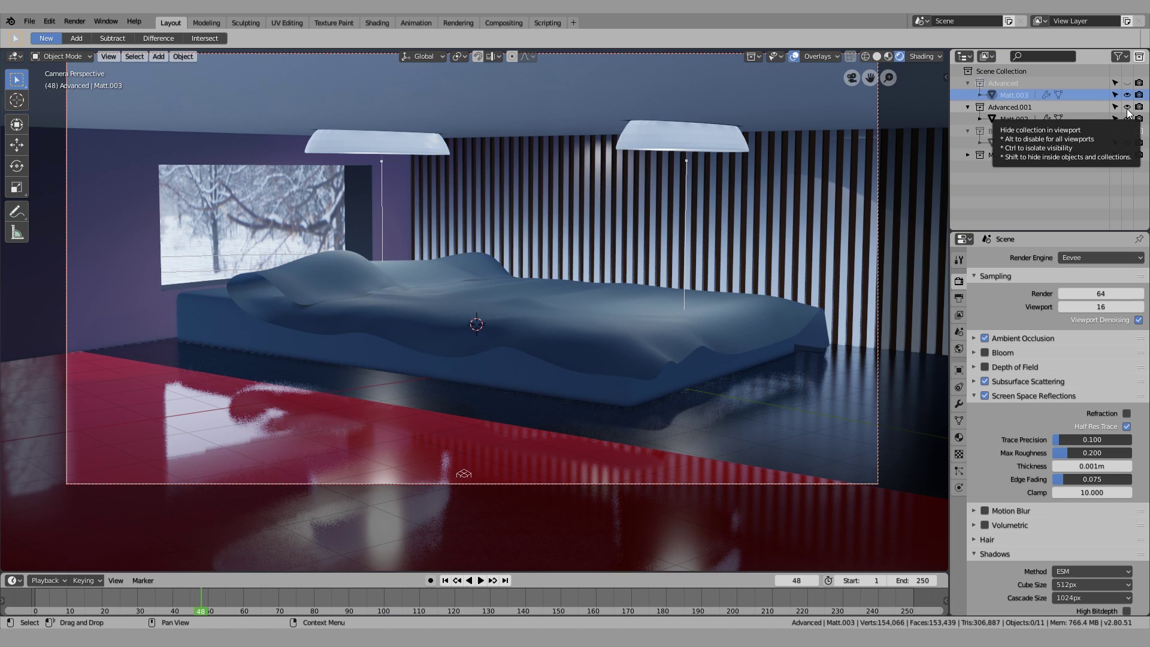
pyautogui.click(1127, 107)
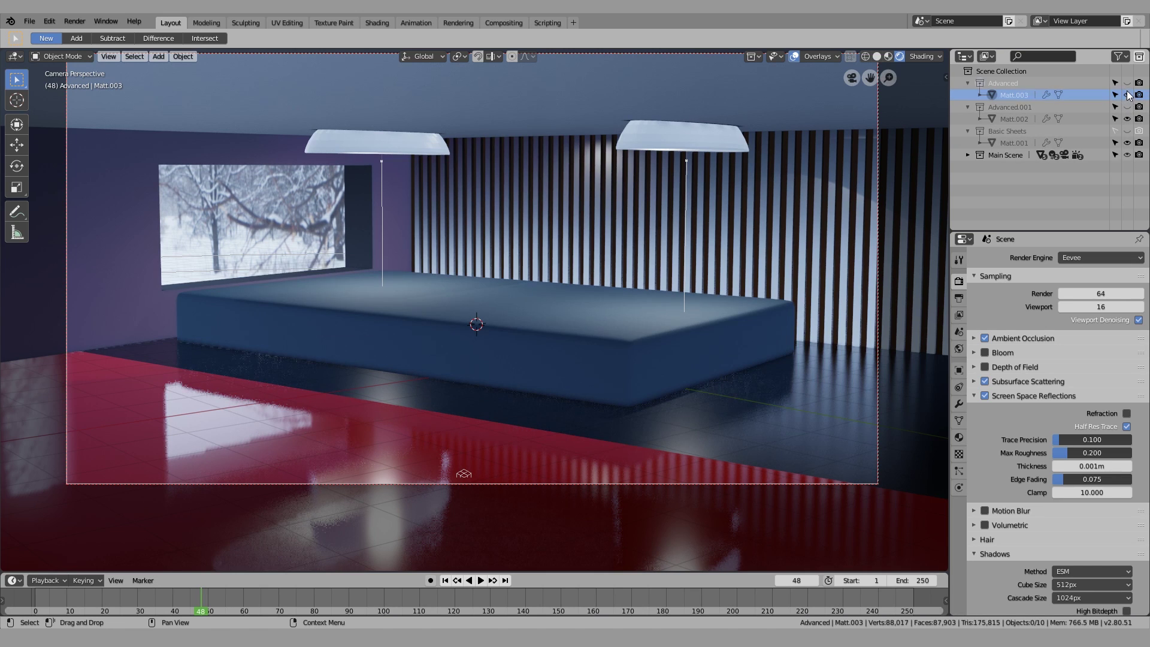
pyautogui.click(1127, 83)
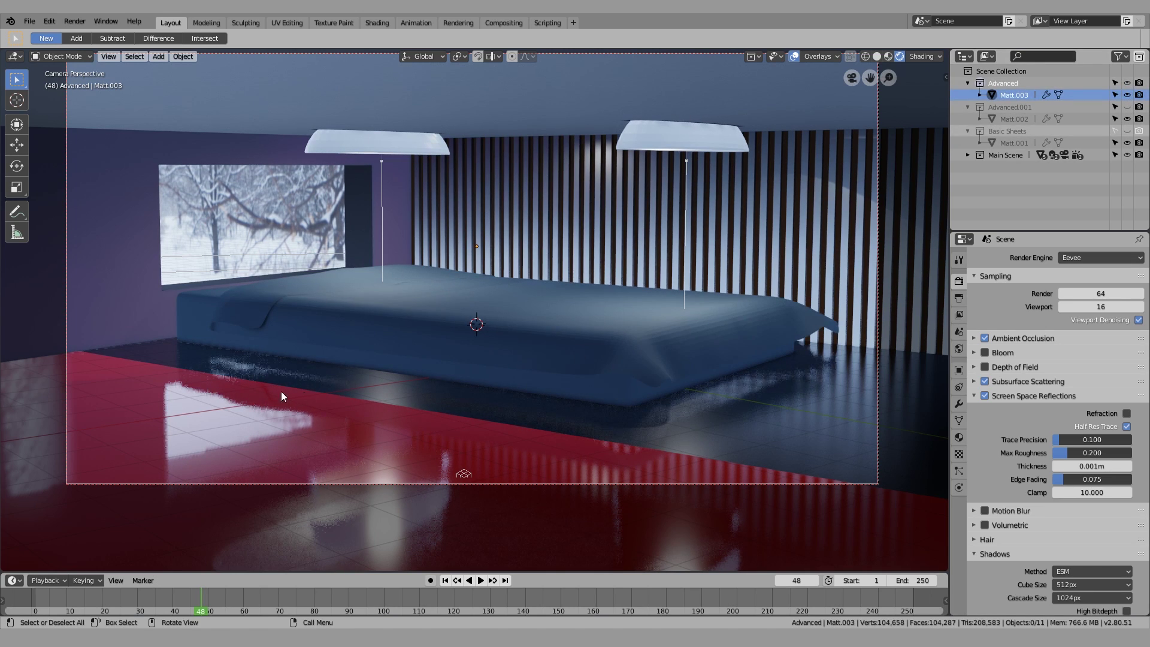
# Add a Solidify modifier to the sheet Matt.003 on the bed
pyautogui.scroll(2, 282, 390)
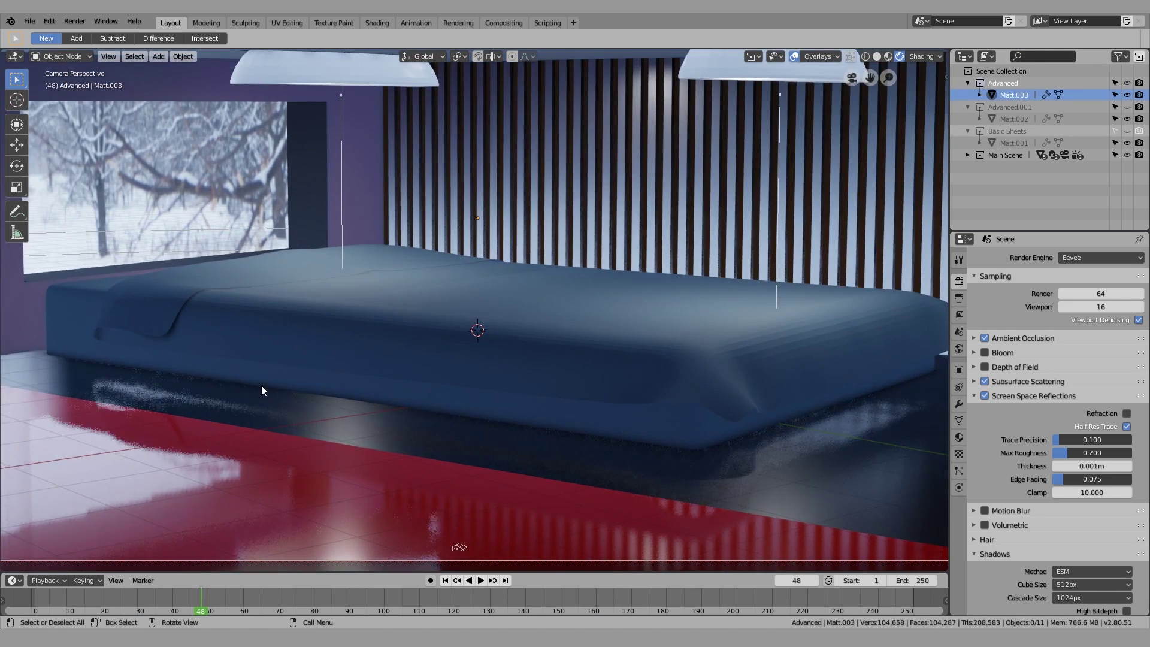
pyautogui.click(155, 317)
pyautogui.click(955, 402)
pyautogui.keyDown('shift'); pyautogui.moveTo(519, 350); pyautogui.dragTo(562, 316, button='middle'); pyautogui.keyUp('shift')
pyautogui.click(997, 257)
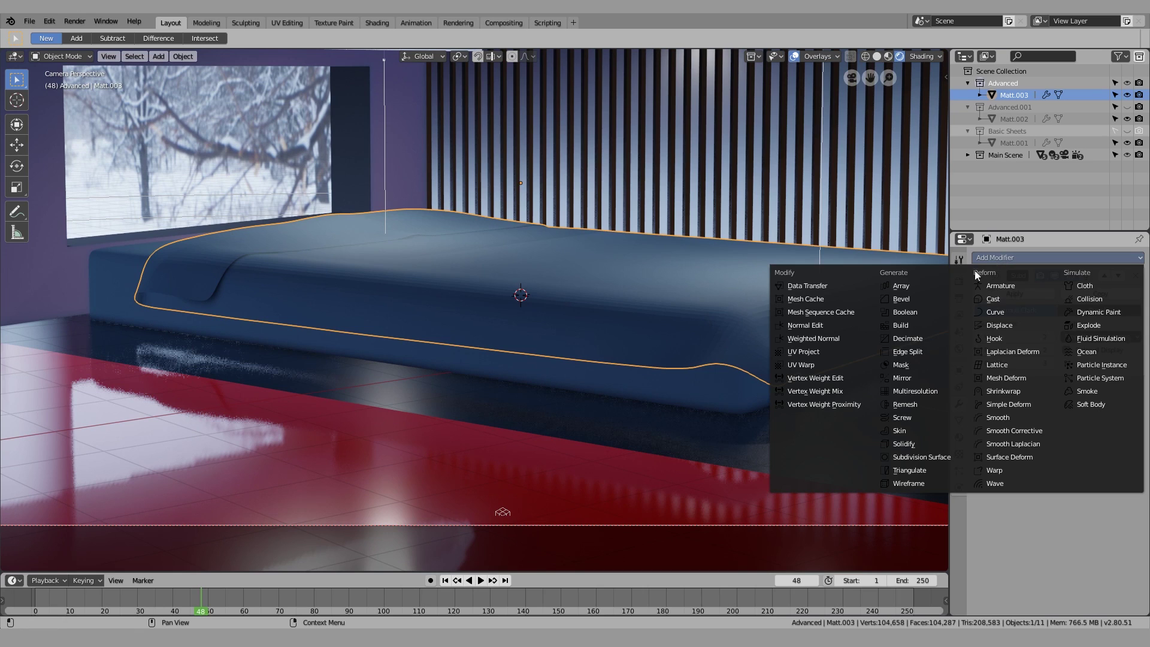
pyautogui.click(911, 443)
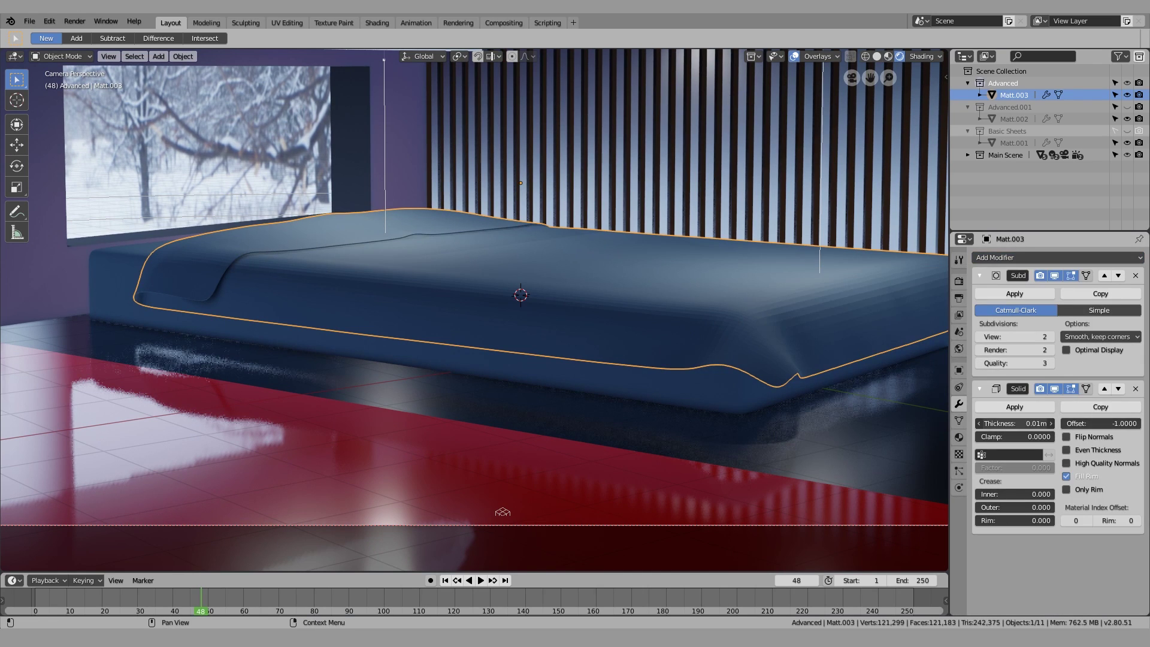
# Try a Solidify thickness of 0.05 m on the sheet Matt.003, settle on 0.03 m and check its edges
pyautogui.click(1039, 419)
pyautogui.write('.05')
pyautogui.press('Return')
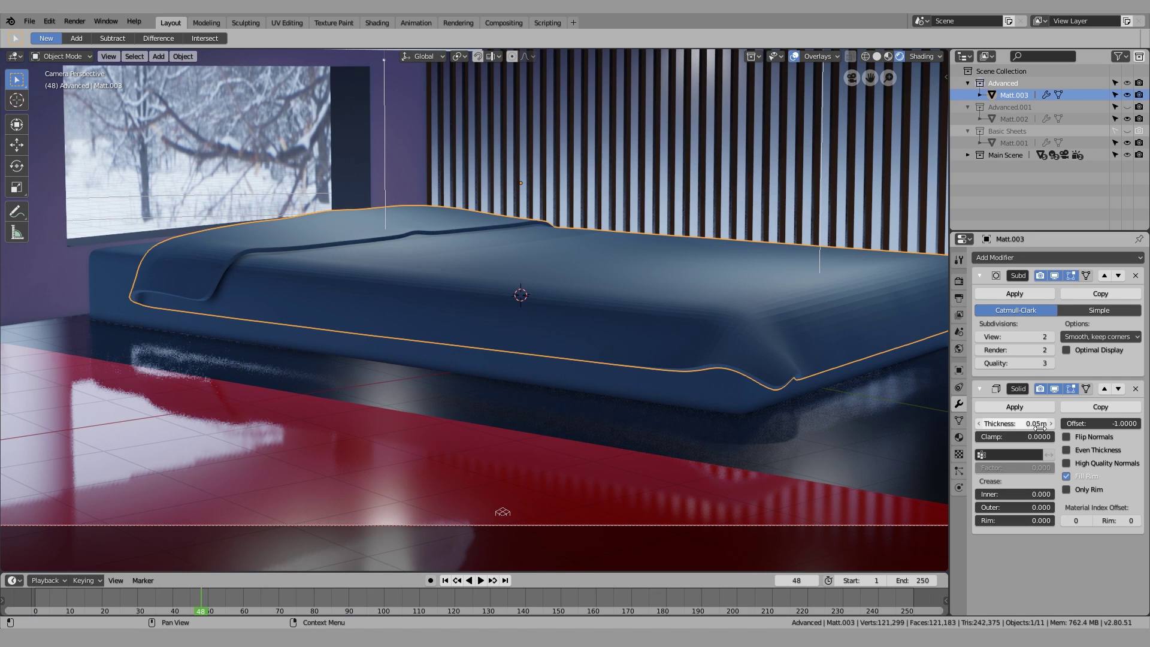
pyautogui.write('3')
pyautogui.press('Return')
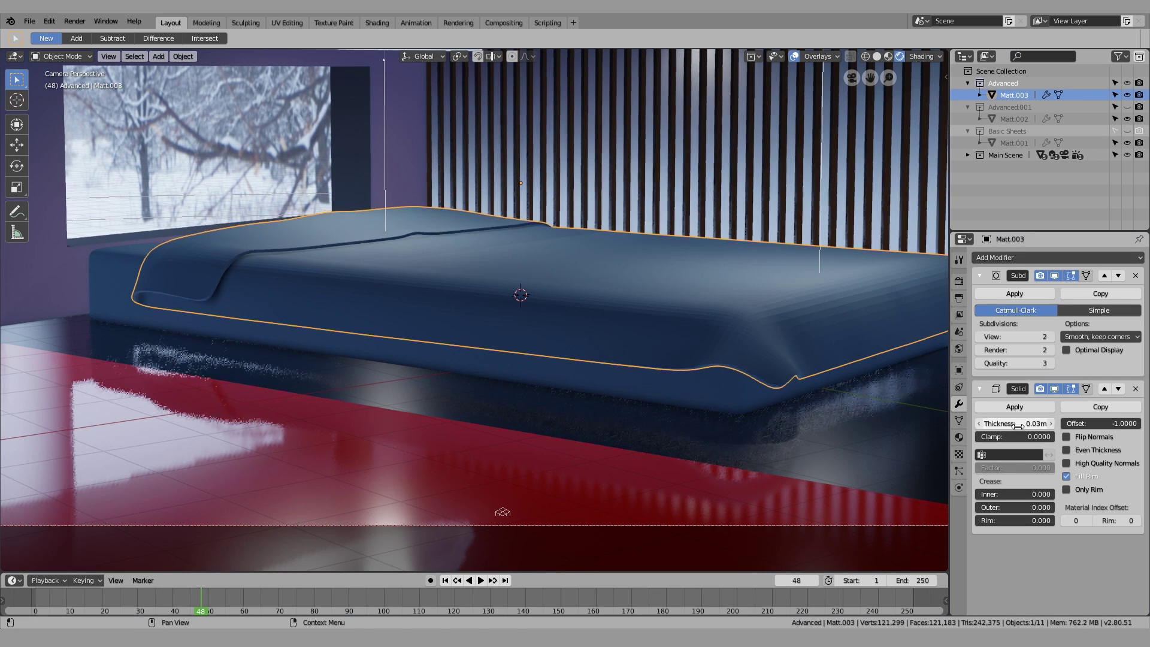
pyautogui.click(377, 211)
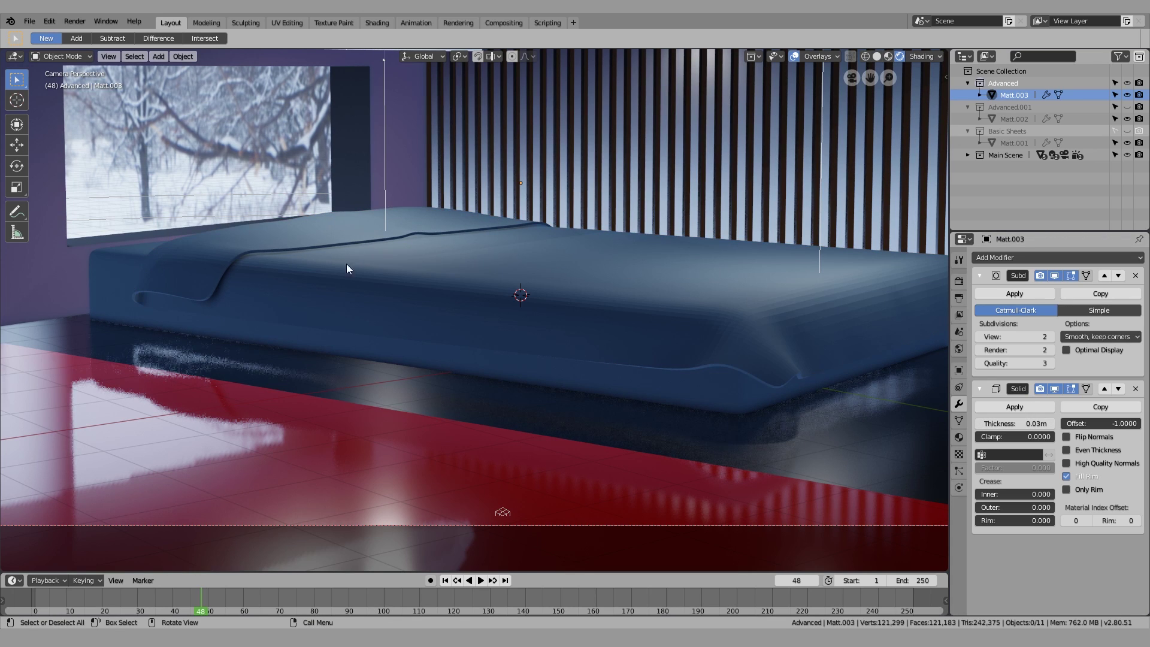
pyautogui.click(425, 306)
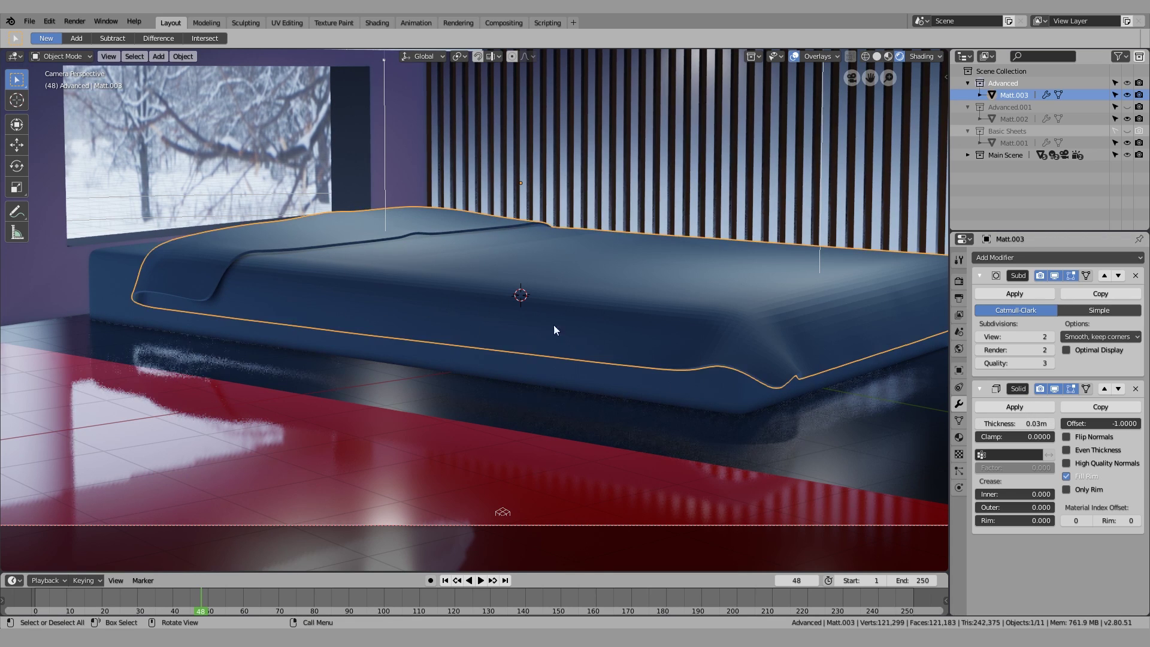
pyautogui.keyDown('shift'); pyautogui.moveTo(648, 287); pyautogui.dragTo(618, 332, button='middle'); pyautogui.keyUp('shift')
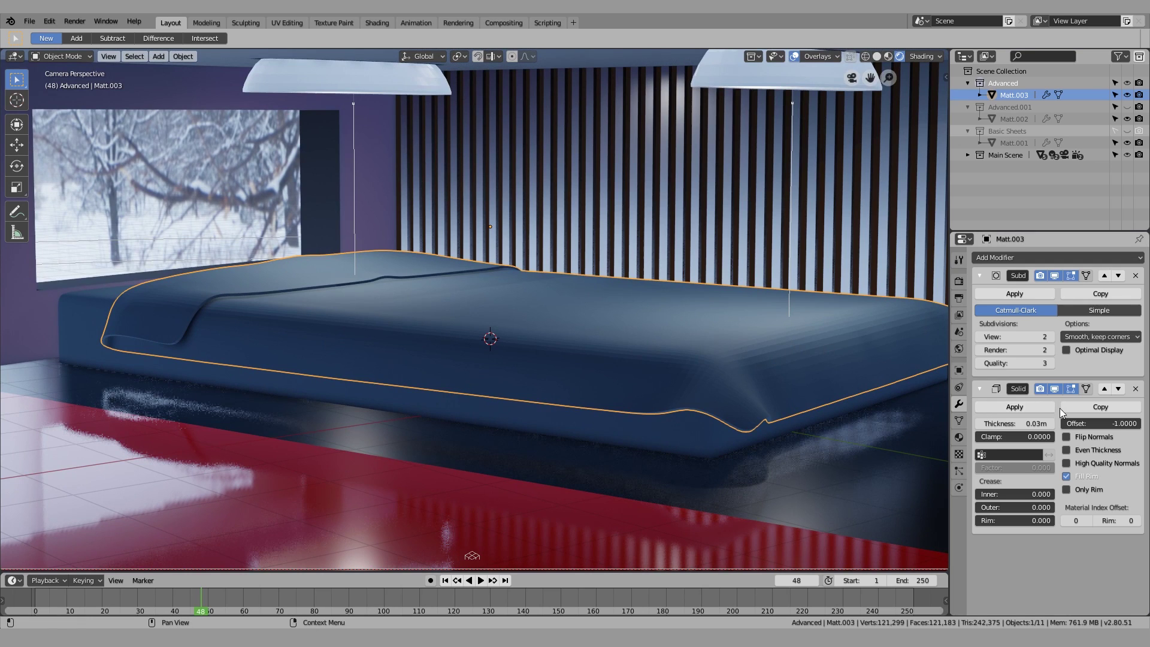
# Show the Advanced.001 collection instead of Advanced and add a Solidify modifier to the sheet Matt.002
pyautogui.click(1031, 118)
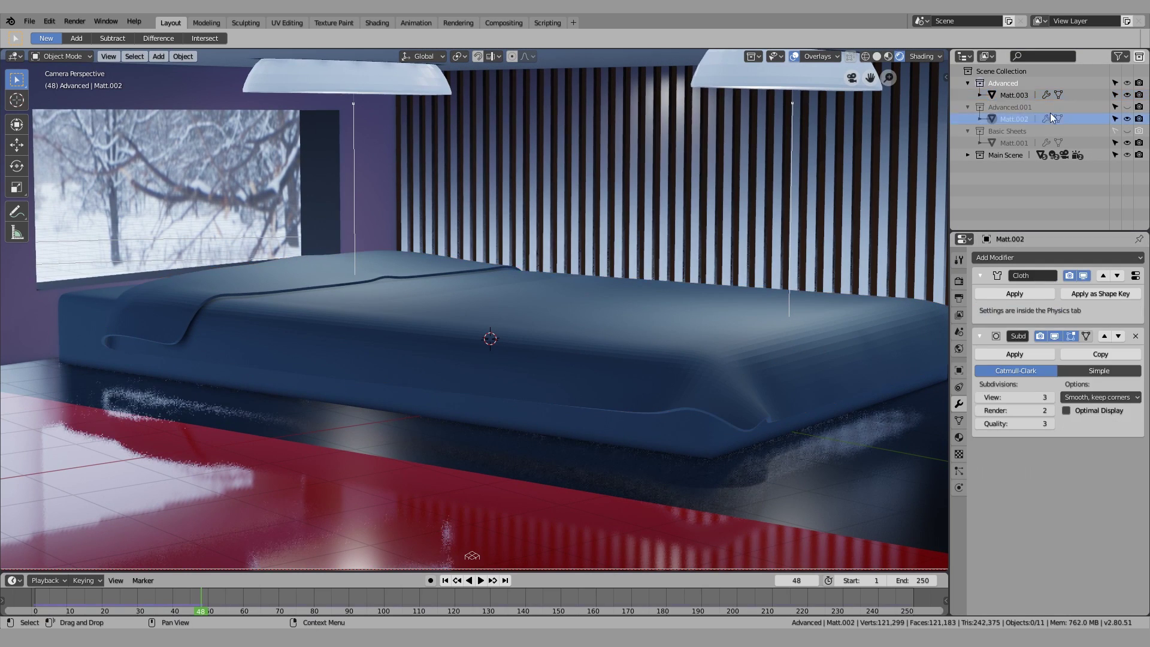
pyautogui.keyDown('ctrl'); pyautogui.click(1127, 107); pyautogui.keyUp('ctrl')
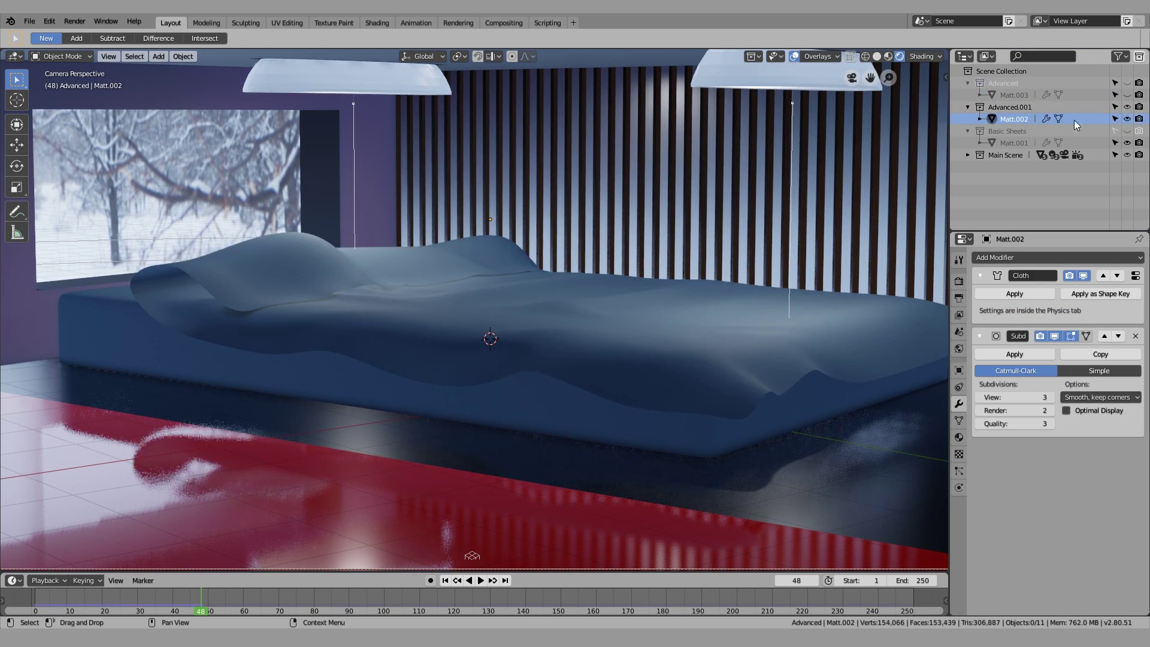
pyautogui.click(1030, 262)
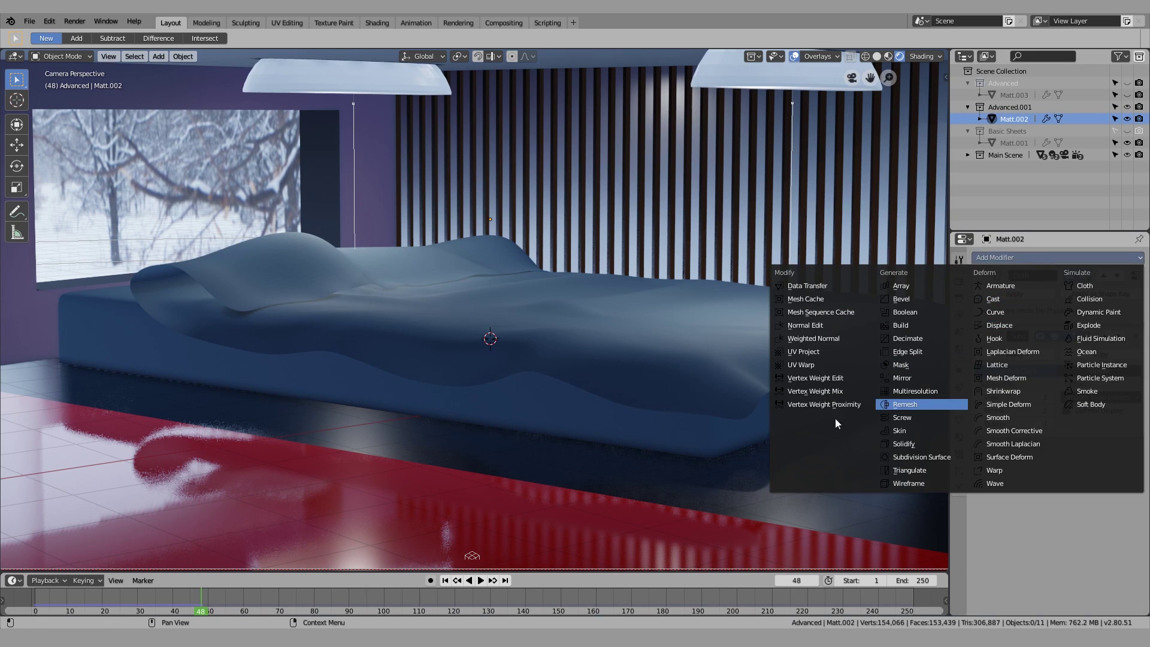
pyautogui.click(904, 444)
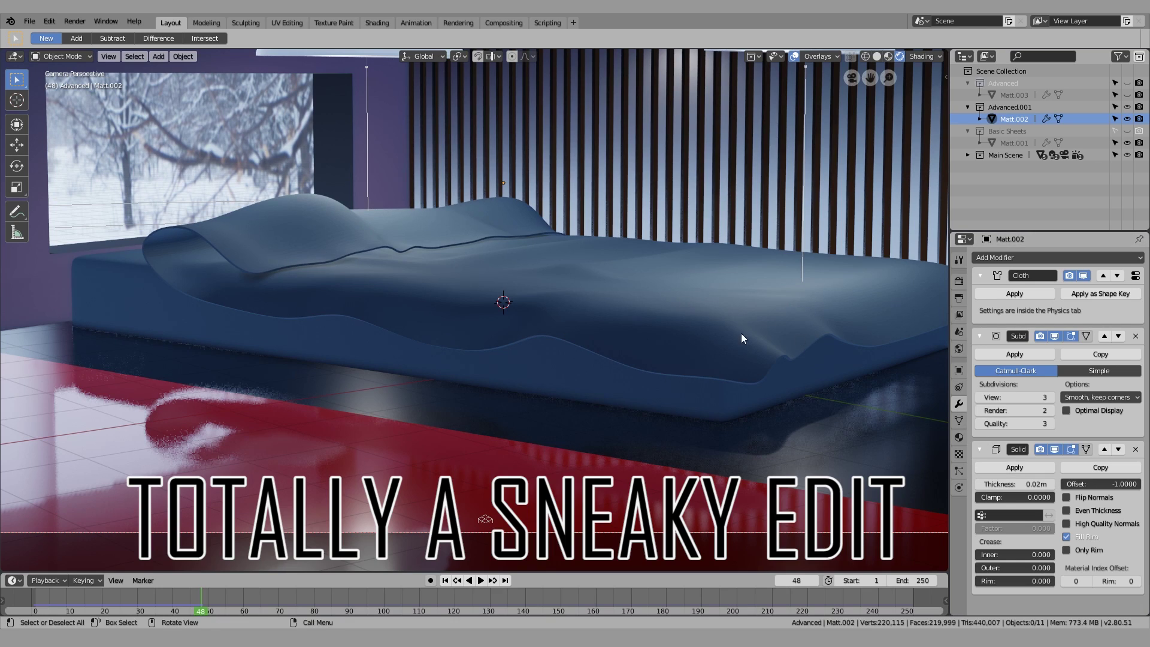
pyautogui.scroll(-2, 744, 333)
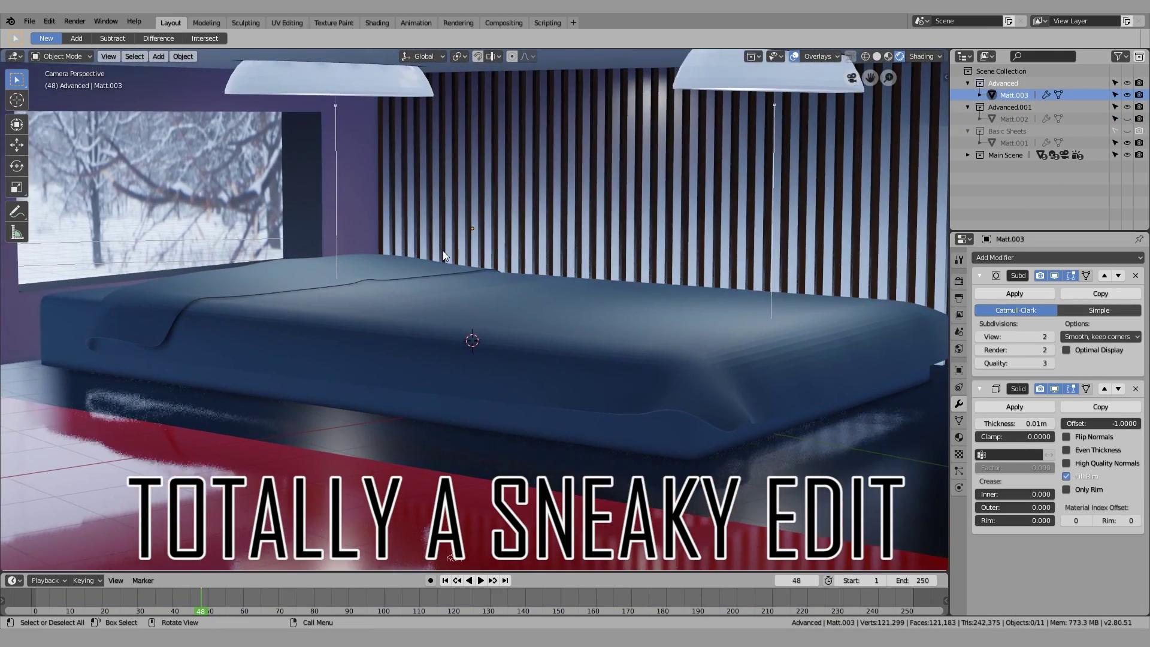
# Compare the bare mattress with the basic sheet by hiding Matt.003 and showing the Basic Sheets collection
pyautogui.scroll(-2, 445, 250)
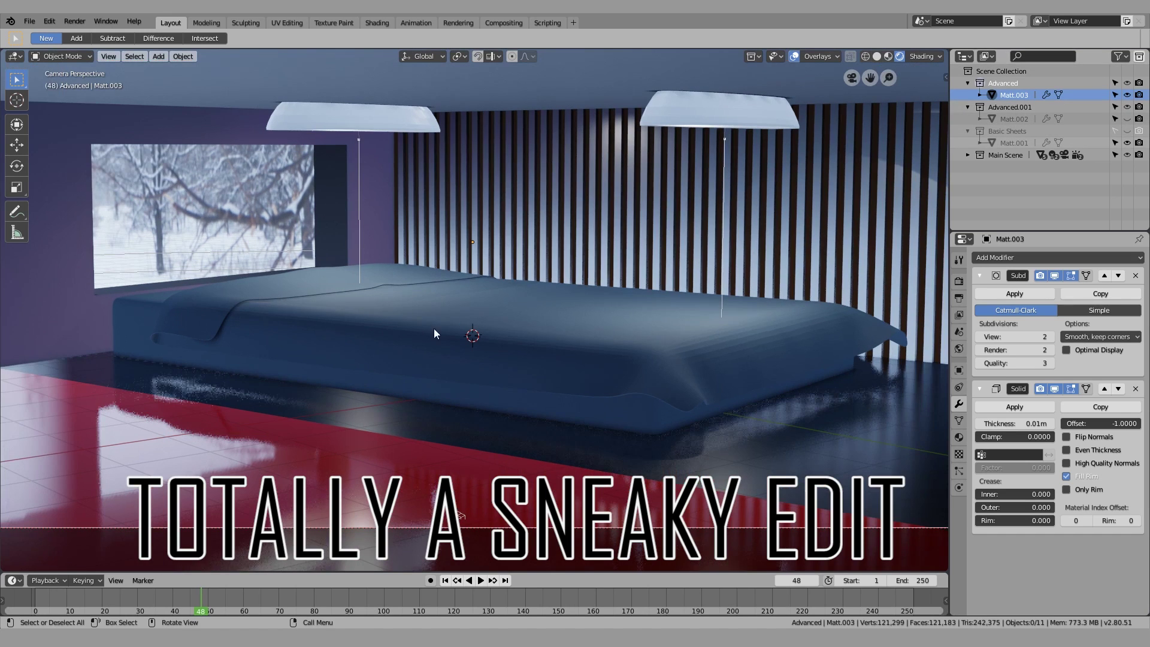
pyautogui.click(585, 359)
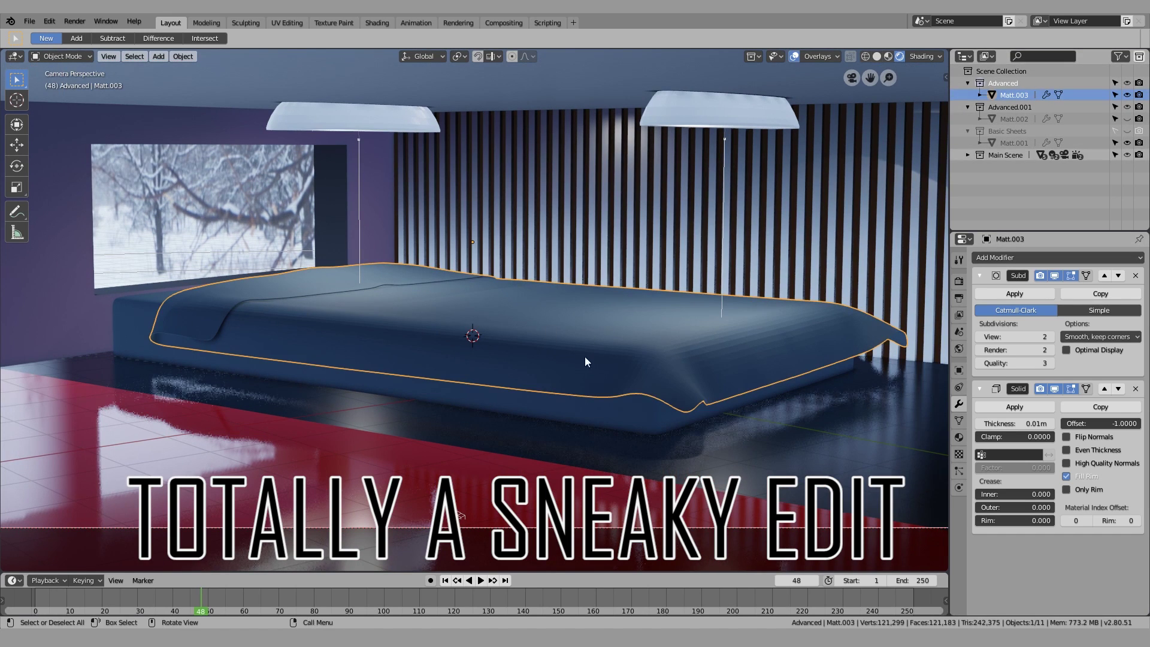
pyautogui.click(1125, 95)
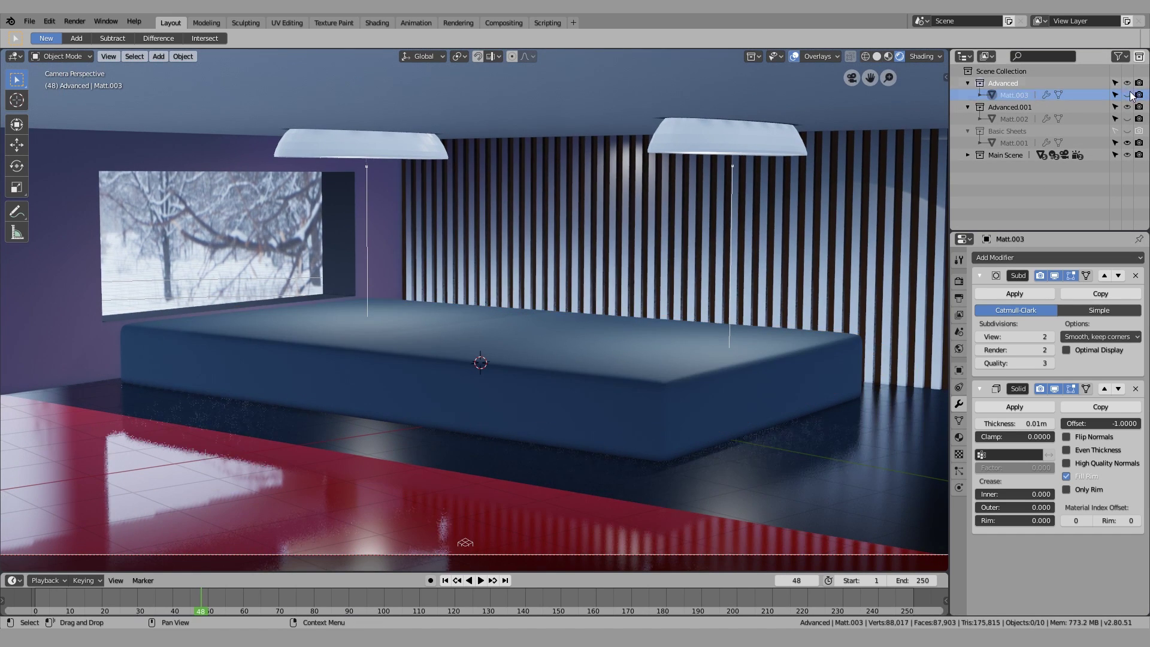
pyautogui.click(1127, 131)
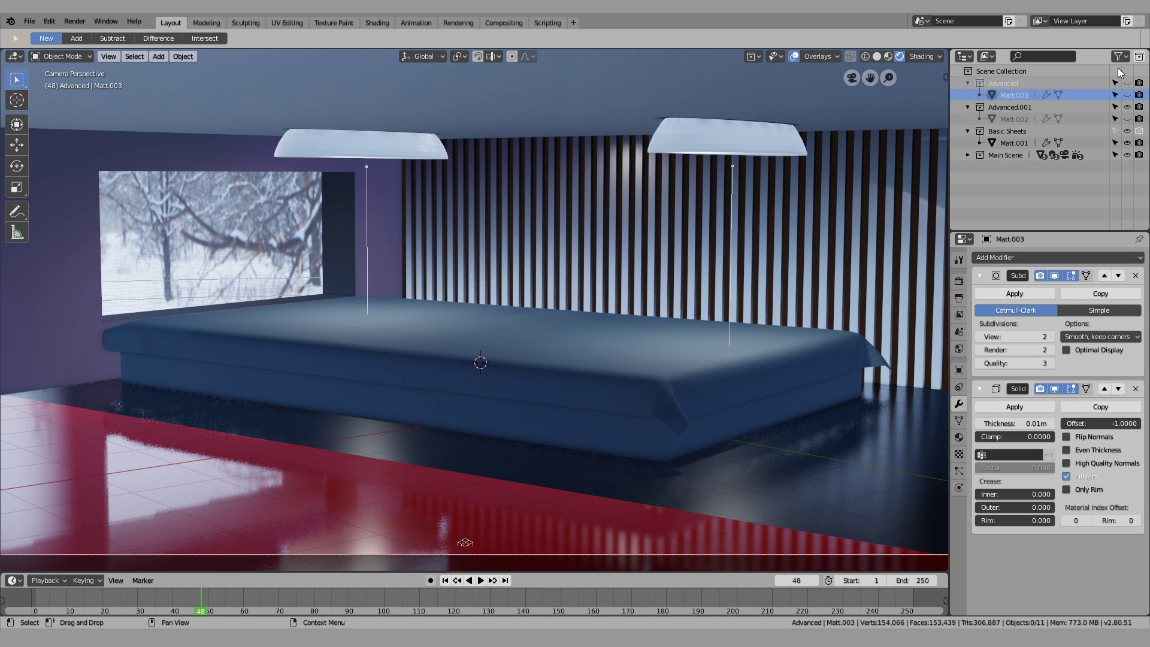
pyautogui.click(1127, 84)
pyautogui.click(1127, 84)
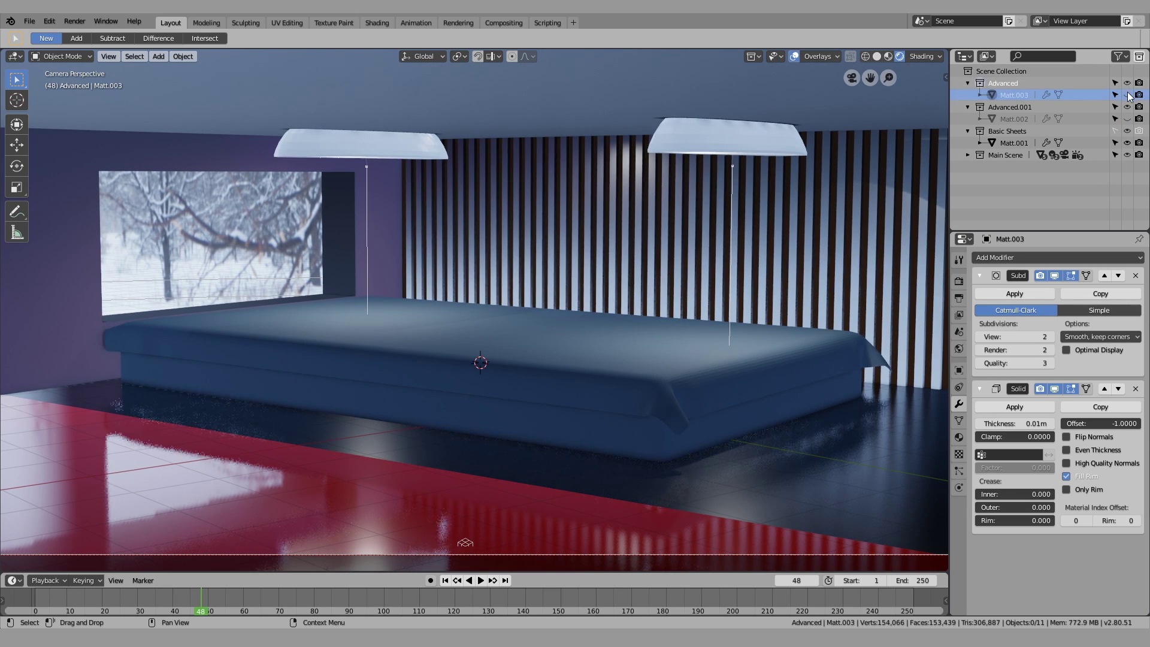
# Try lifting the sheet Matt.003 along the global Z axis above the basic sheet, and inspect its mesh in Edit Mode
pyautogui.click(424, 372)
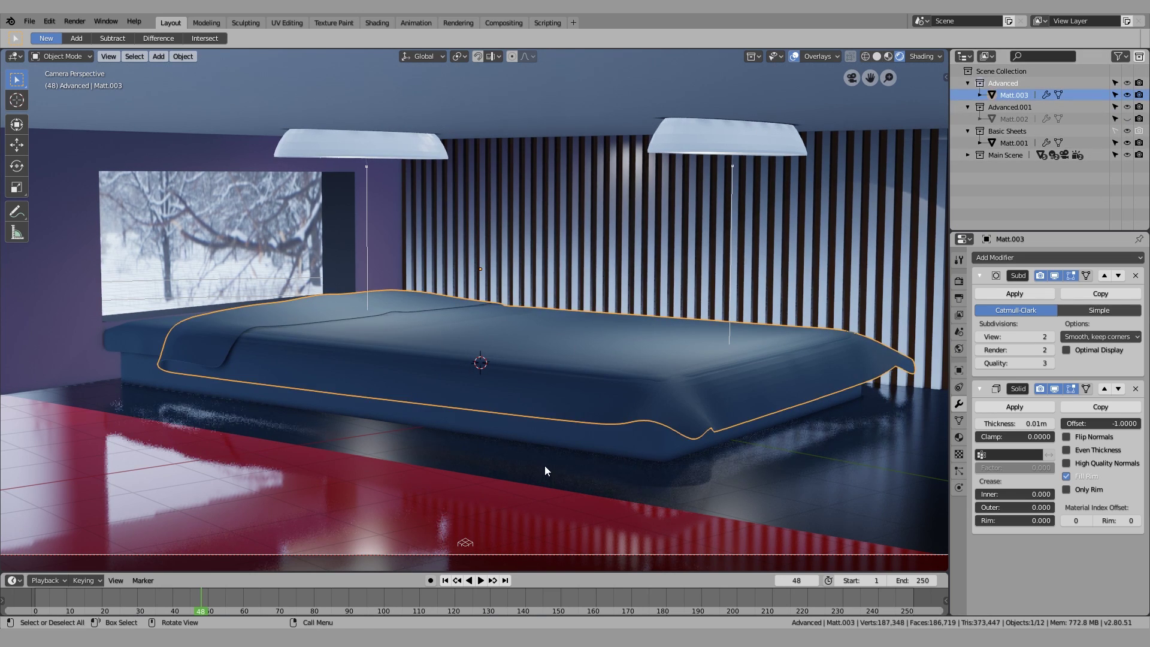
pyautogui.press('g')
pyautogui.press('z')
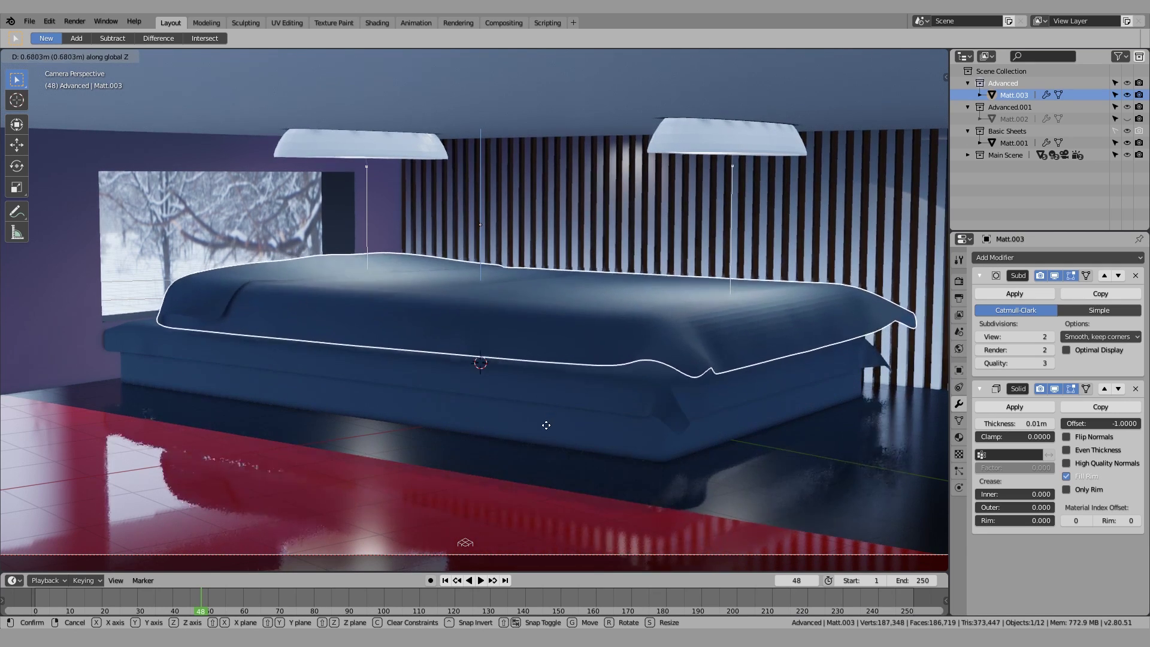
pyautogui.click(539, 465)
pyautogui.press('Tab')
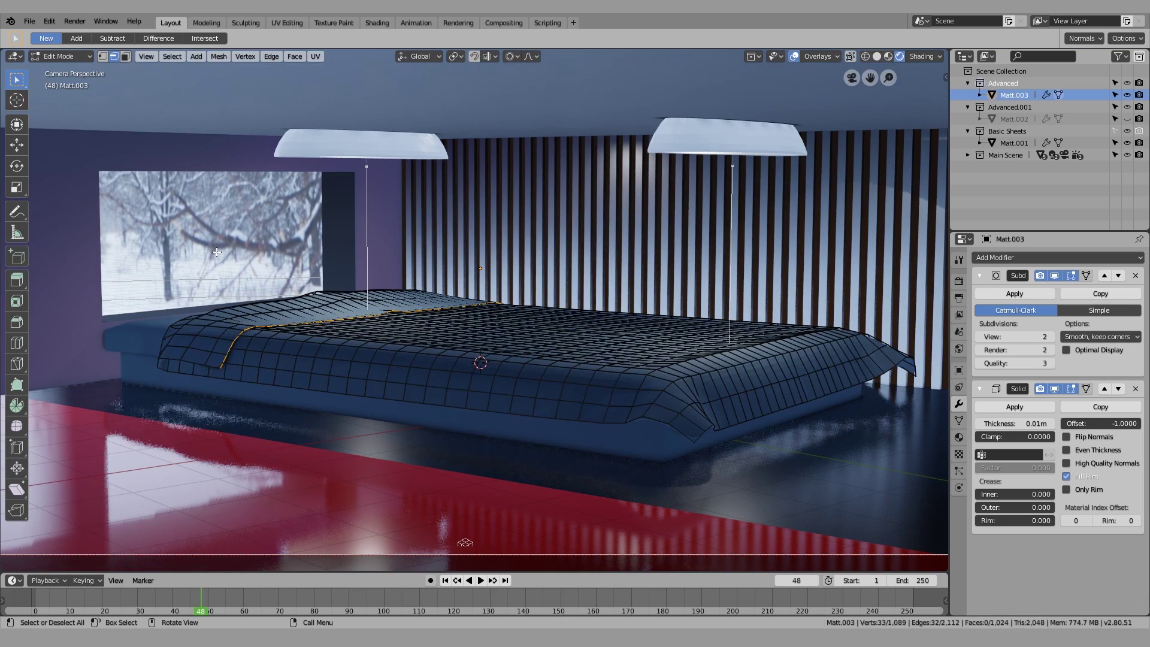
pyautogui.press('Tab')
# Examine the mattress and the overlapping sheet edges at the head of the bed beside the window
pyautogui.click(217, 249)
pyautogui.moveTo(219, 255); pyautogui.dragTo(312, 347, button='middle')
pyautogui.click(308, 331)
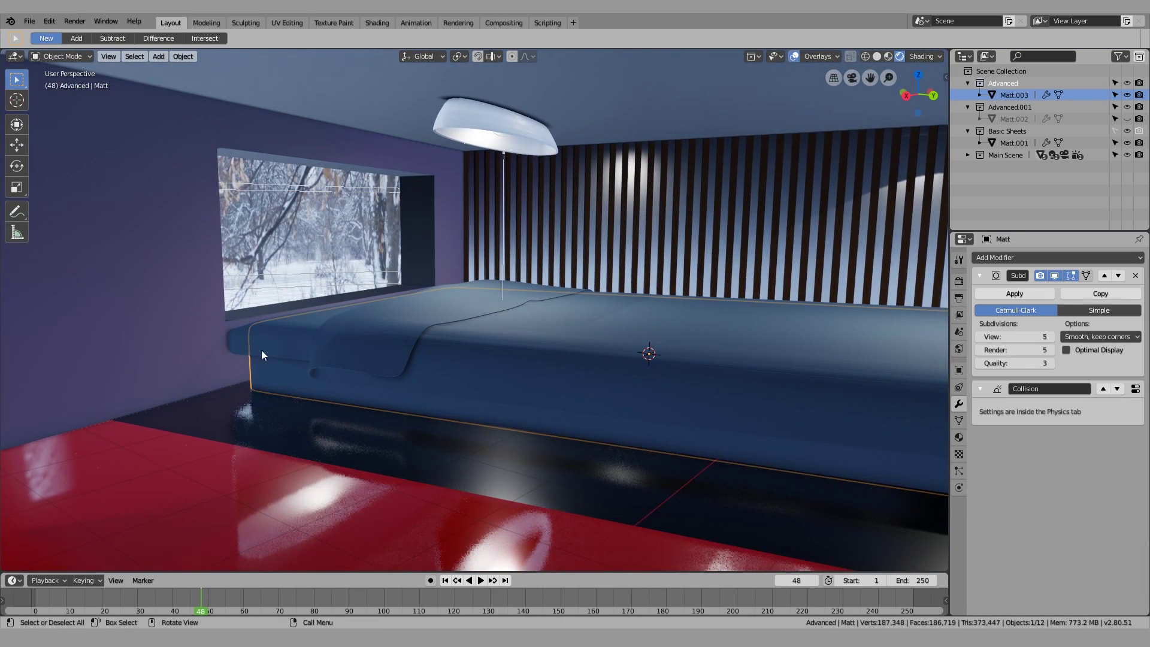
pyautogui.click(227, 337)
pyautogui.hotkey('ctrl', '1')
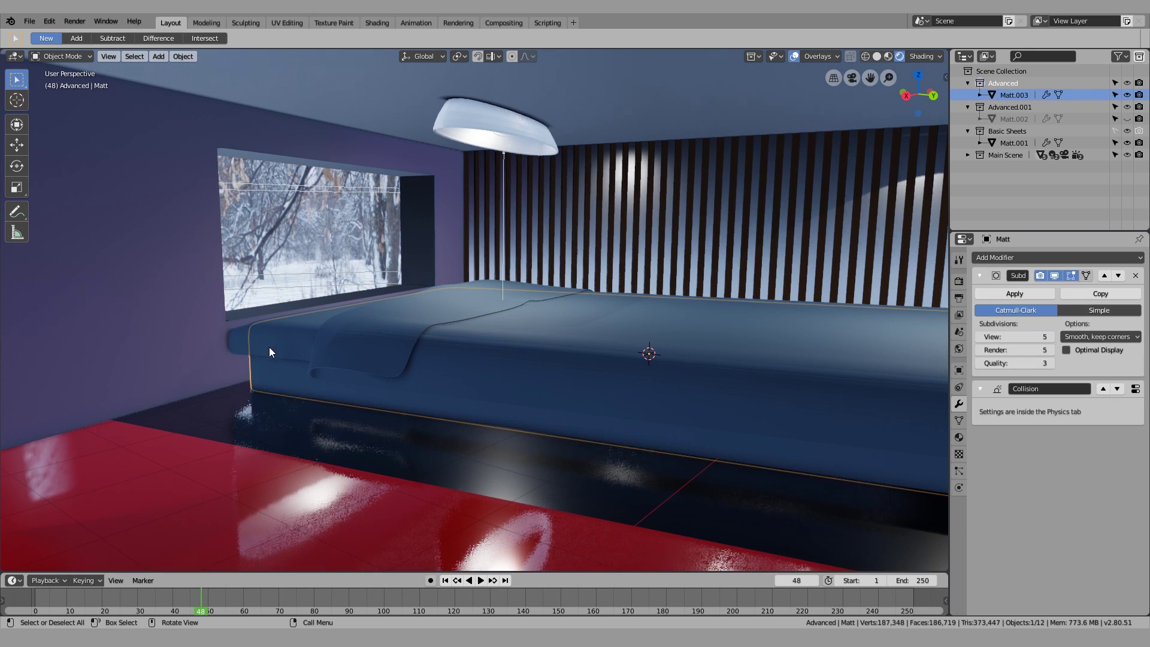
pyautogui.hotkey('ctrl', 'z')
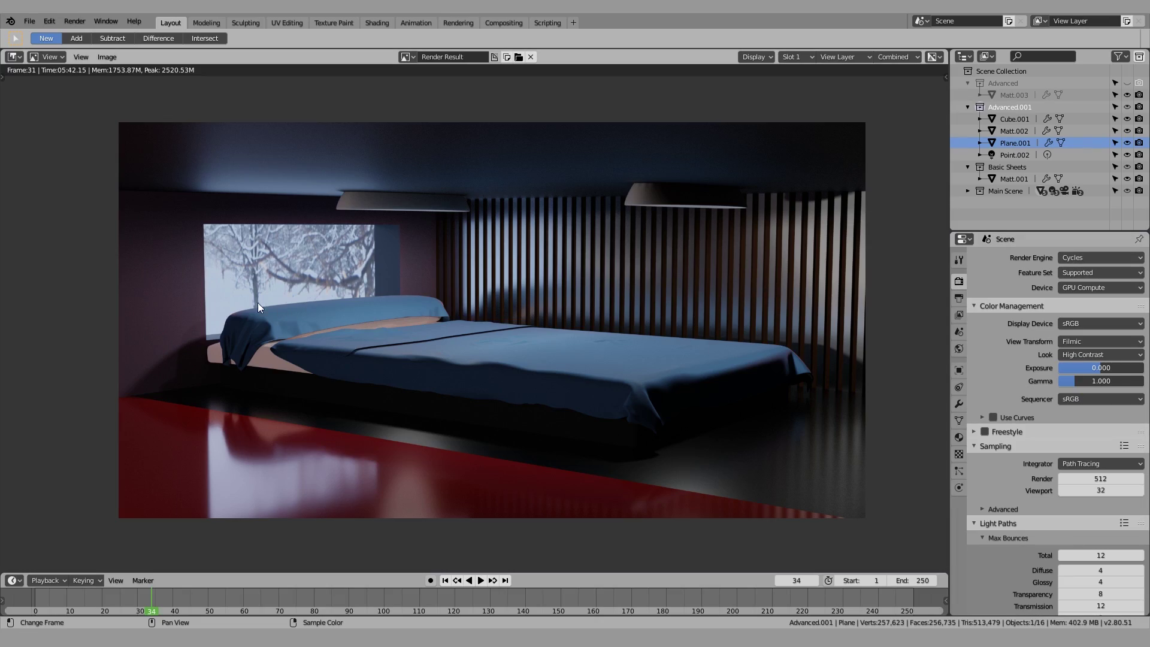
# Switch the area showing the render result back to the 3D viewport
pyautogui.click(53, 57)
pyautogui.click(14, 57)
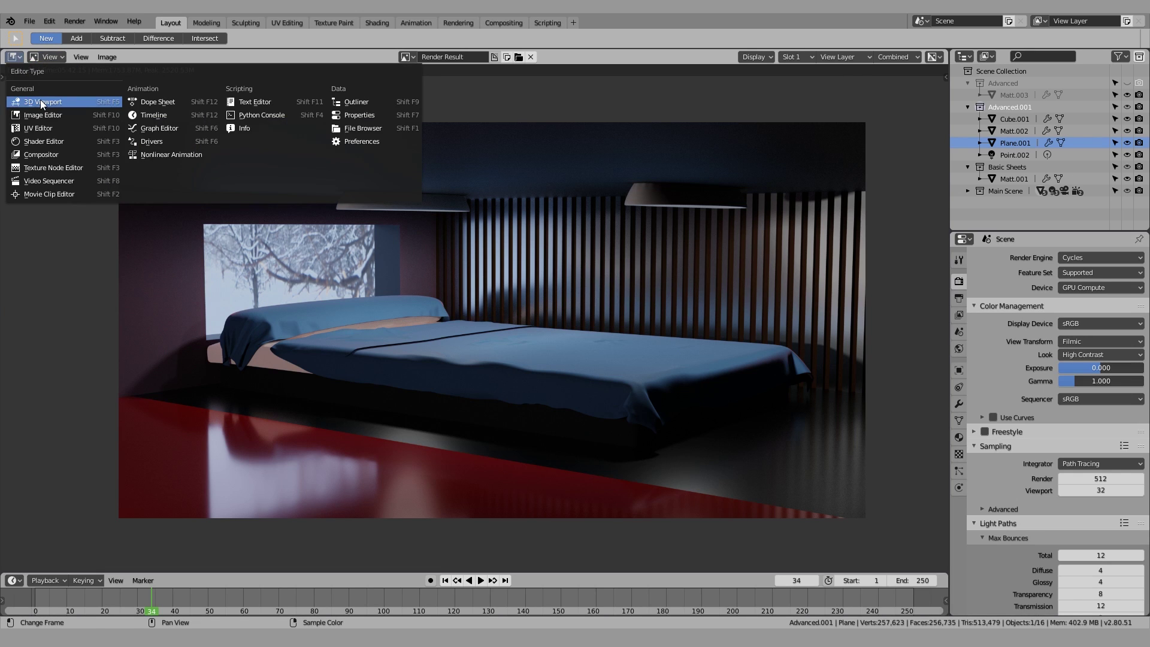
pyautogui.click(41, 101)
# Examine the pillow Cube.001, its draped cover Plane.001 and the sheet Matt.002 up close
pyautogui.scroll(5, 316, 294)
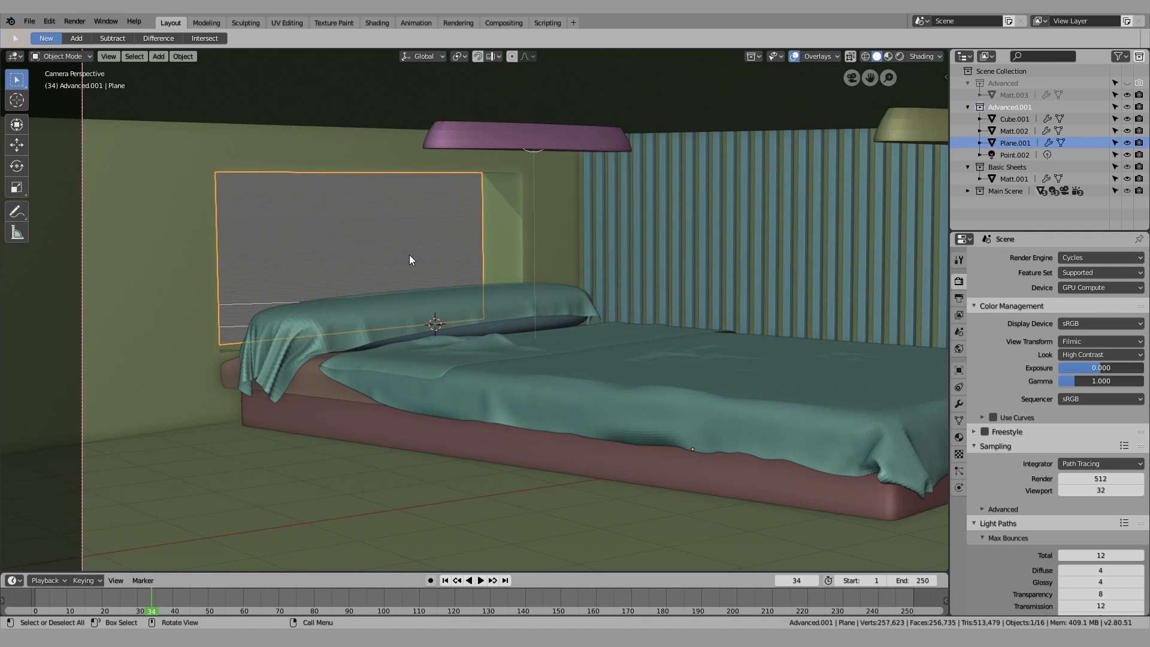
pyautogui.click(408, 254)
pyautogui.scroll(4, 416, 267)
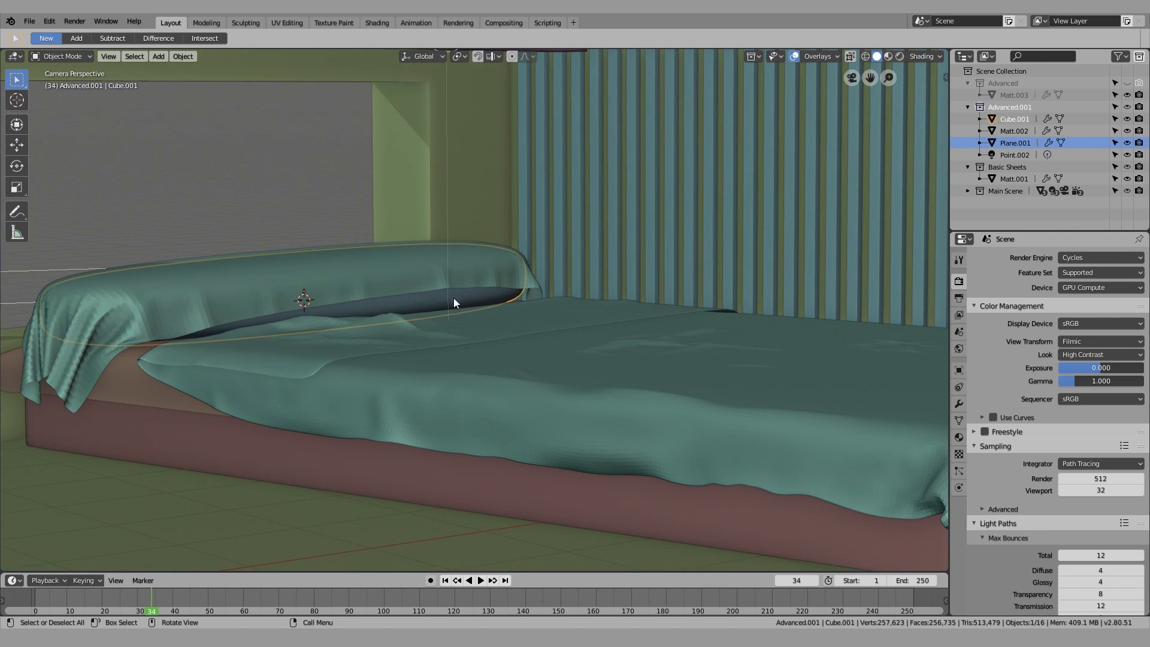
pyautogui.click(248, 302)
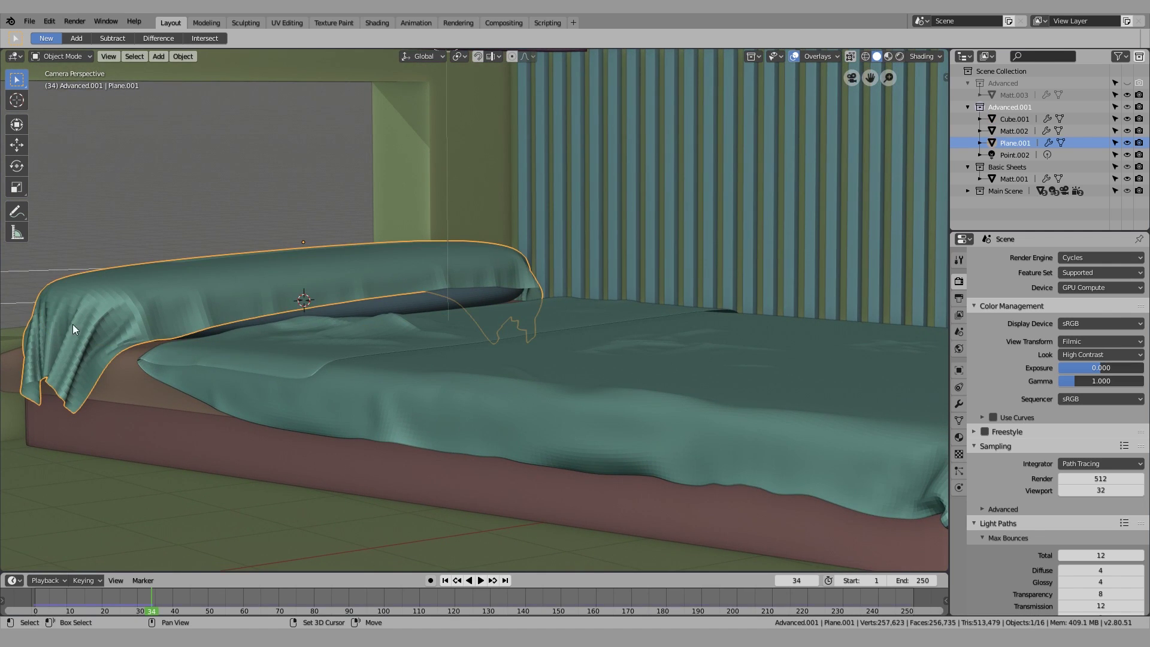
pyautogui.keyDown('shift'); pyautogui.moveTo(73, 325); pyautogui.dragTo(75, 270, button='middle'); pyautogui.keyUp('shift')
pyautogui.click(667, 286)
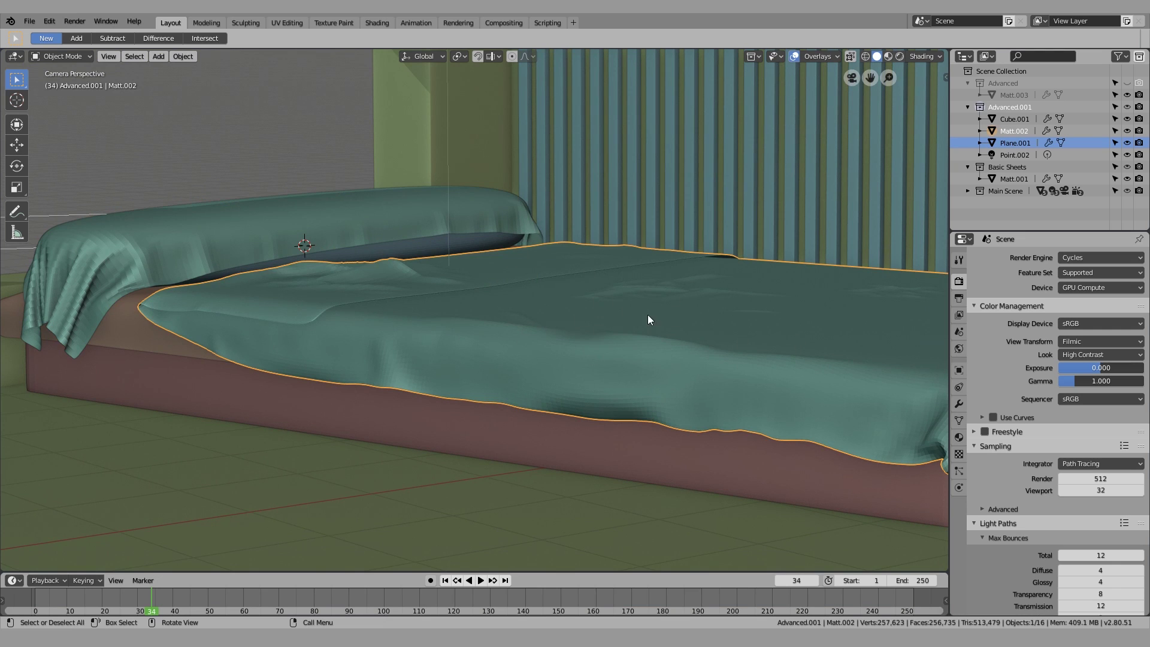
# Hide the Advanced.001 collection and show the Advanced collection on the bed
pyautogui.moveTo(649, 318); pyautogui.dragTo(629, 359, button='middle')
pyautogui.click(1127, 107)
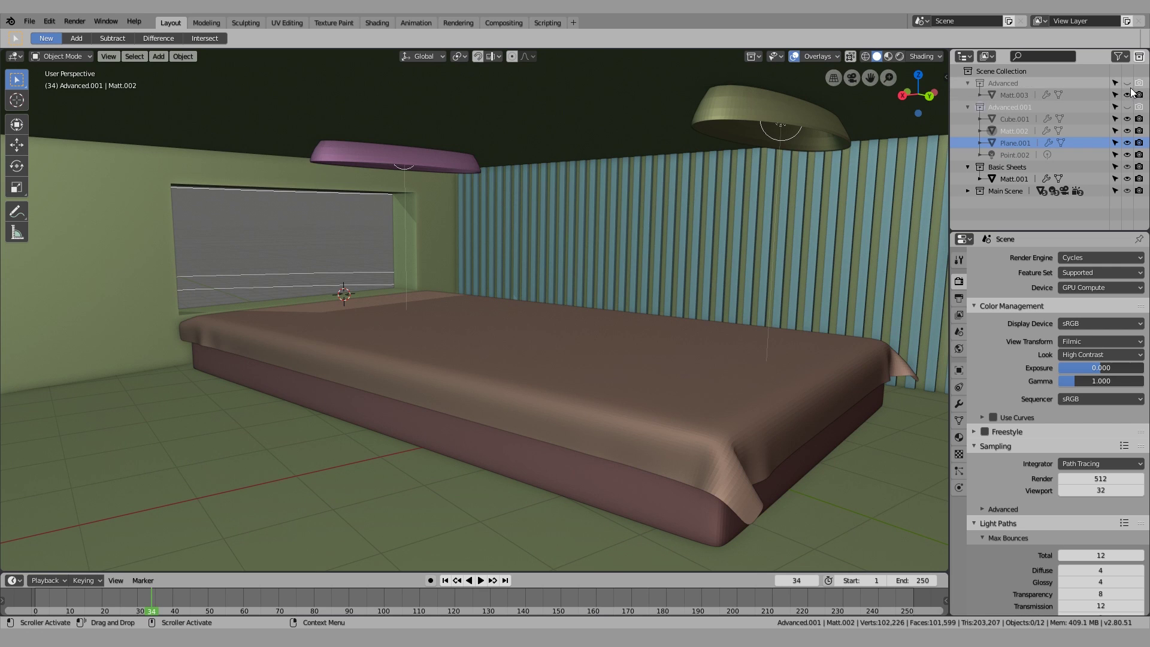
pyautogui.click(1127, 83)
pyautogui.moveTo(760, 414); pyautogui.dragTo(574, 457, button='middle')
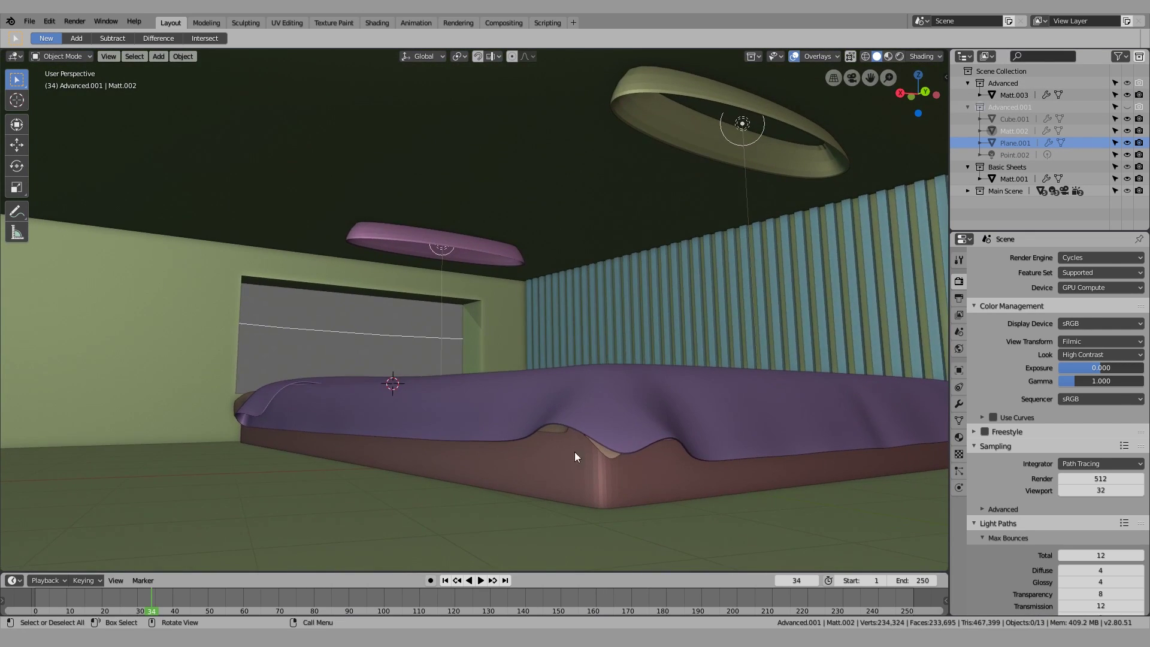
# Hide the room shell and the slatted wall so only the bed and lamps surround the view
pyautogui.click(365, 501)
pyautogui.press('h')
pyautogui.scroll(-4, 367, 504)
pyautogui.moveTo(368, 505); pyautogui.dragTo(432, 479, button='middle')
pyautogui.click(651, 292)
pyautogui.press('h')
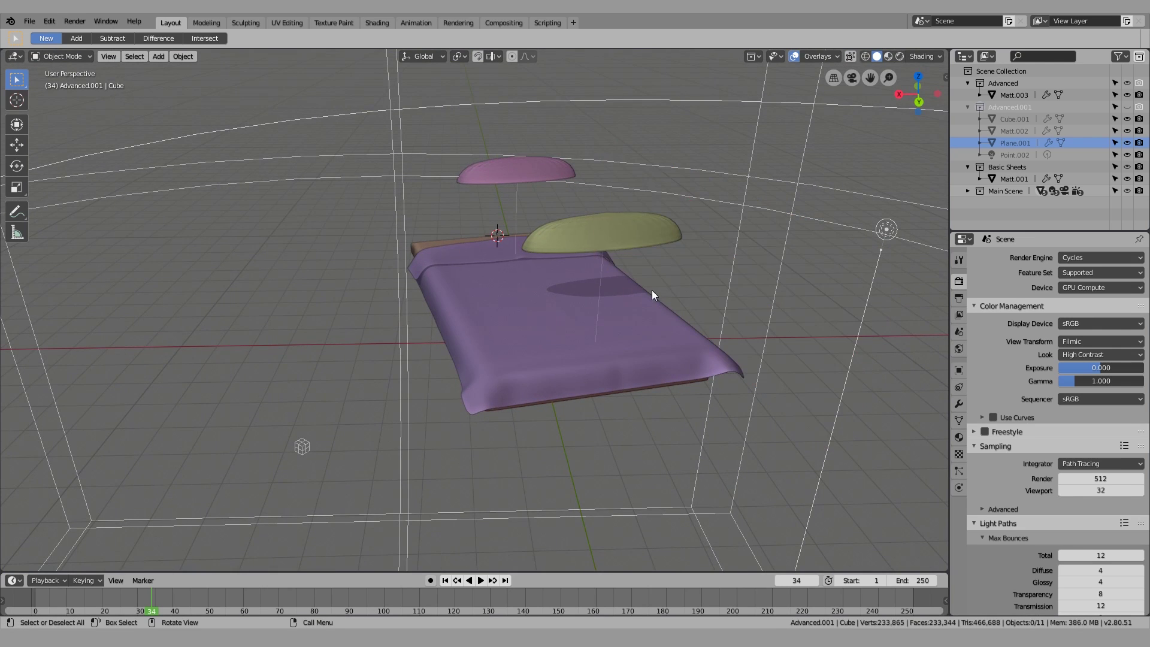
# Hide both ceiling lamps above the bed
pyautogui.click(593, 213)
pyautogui.click(518, 174)
pyautogui.press('h')
pyautogui.click(582, 221)
pyautogui.press('h')
# Inspect the Advanced sheet from several sides and hide the Advanced collection to expose the basic sheet
pyautogui.moveTo(583, 217); pyautogui.dragTo(491, 380, button='middle')
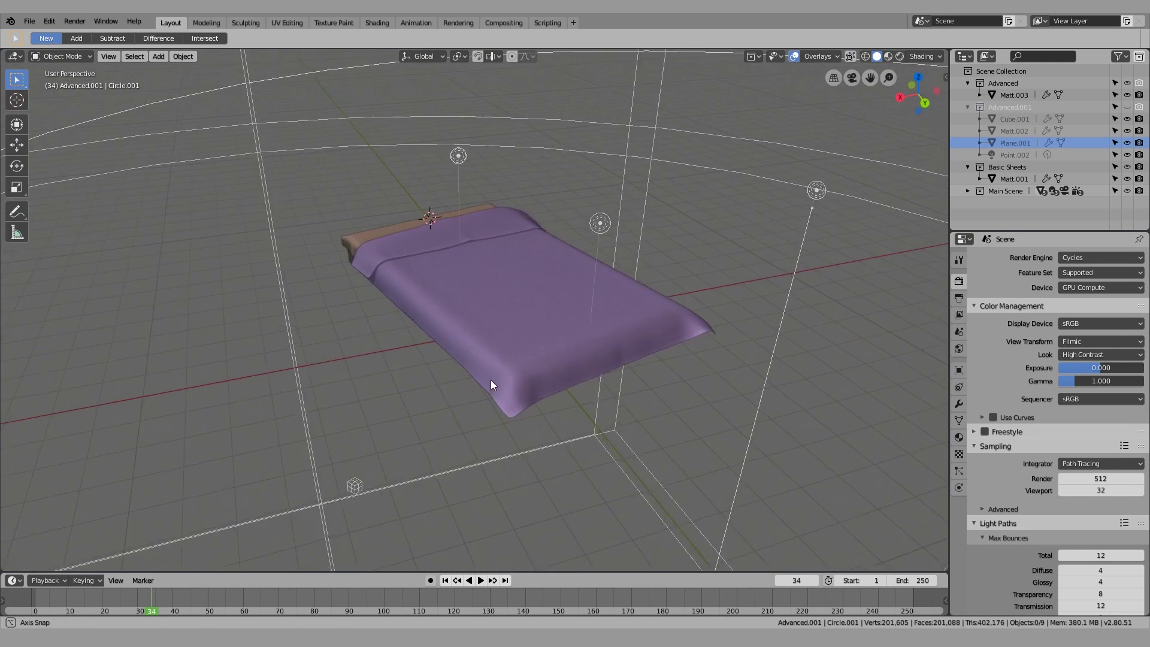
pyautogui.scroll(4, 510, 437)
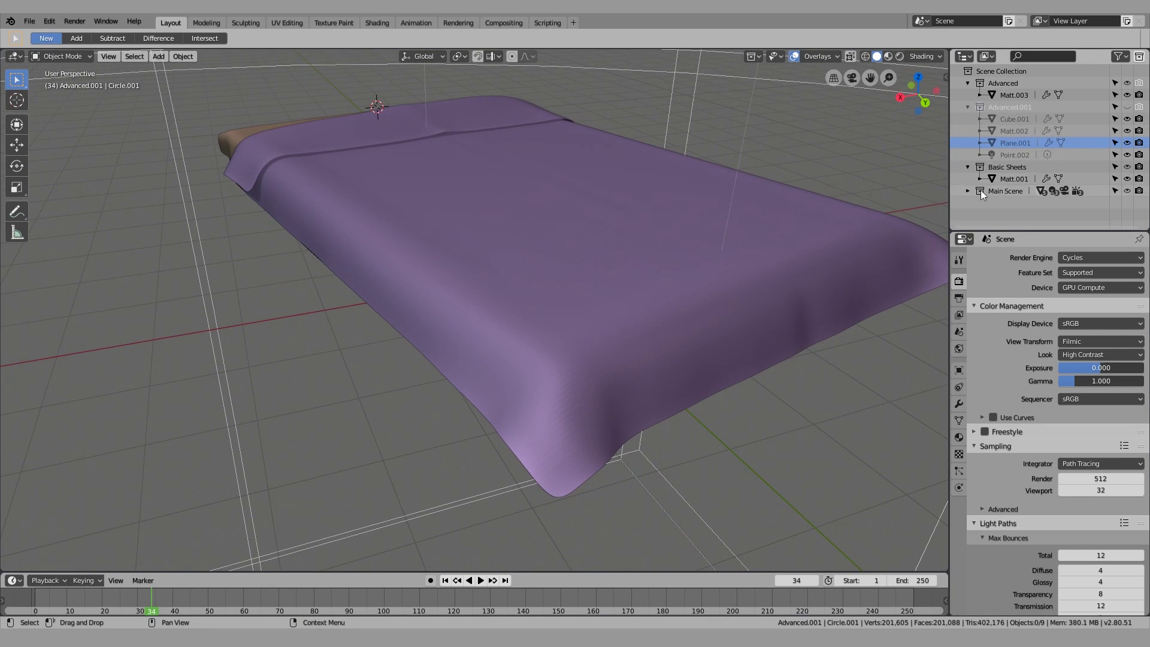
pyautogui.moveTo(869, 167); pyautogui.dragTo(542, 293, button='middle')
pyautogui.click(1131, 85)
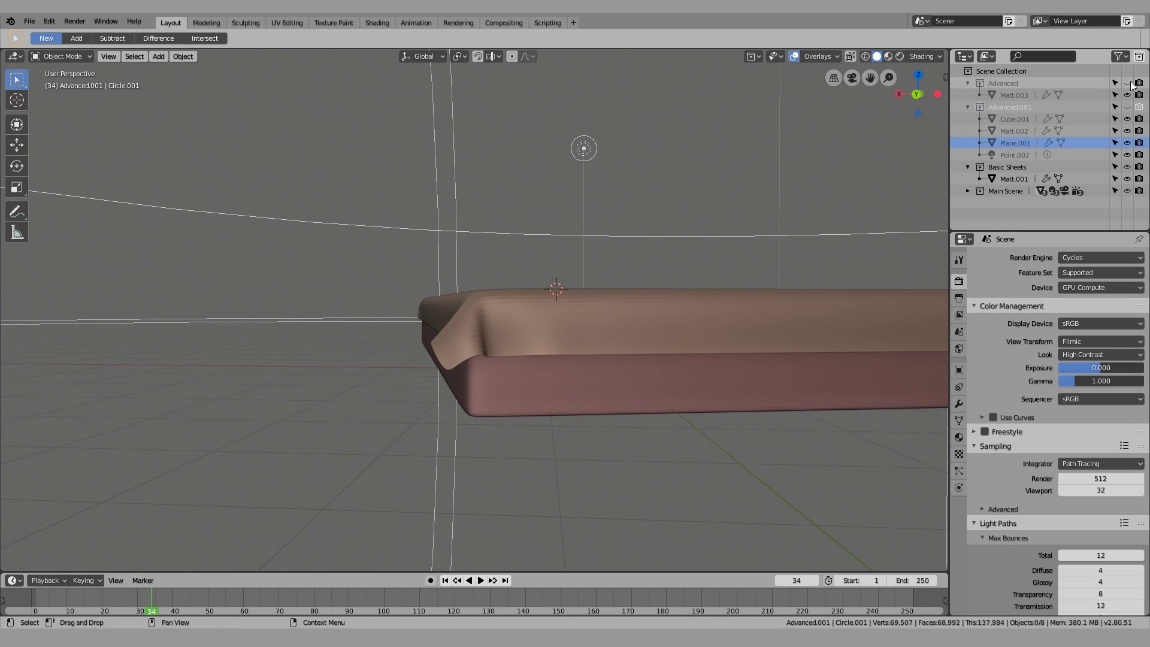
# Show the Advanced.001 collection, select its folded bed sheet and inspect the corners and wrinkles from several sides
pyautogui.click(1127, 107)
pyautogui.moveTo(595, 317); pyautogui.dragTo(599, 365, button='middle')
pyautogui.click(588, 359)
pyautogui.scroll(3, 518, 368)
pyautogui.scroll(3, 539, 371)
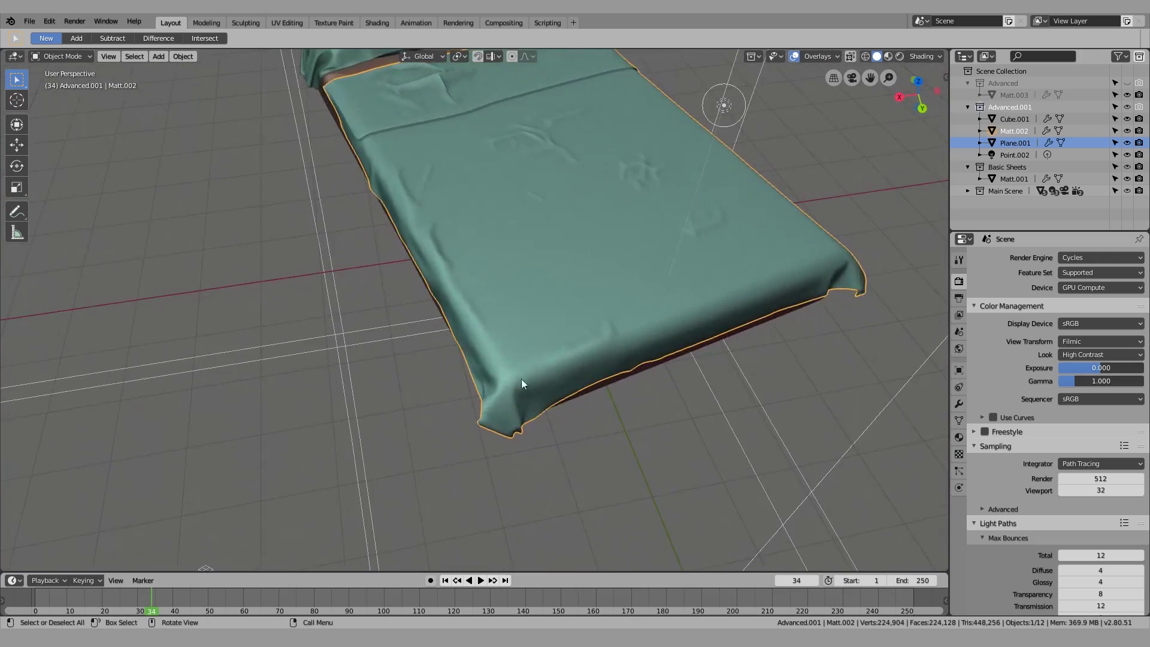
pyautogui.moveTo(515, 313); pyautogui.dragTo(482, 345, button='middle')
pyautogui.keyDown('shift'); pyautogui.moveTo(638, 107); pyautogui.dragTo(563, 245, button='middle'); pyautogui.keyUp('shift')
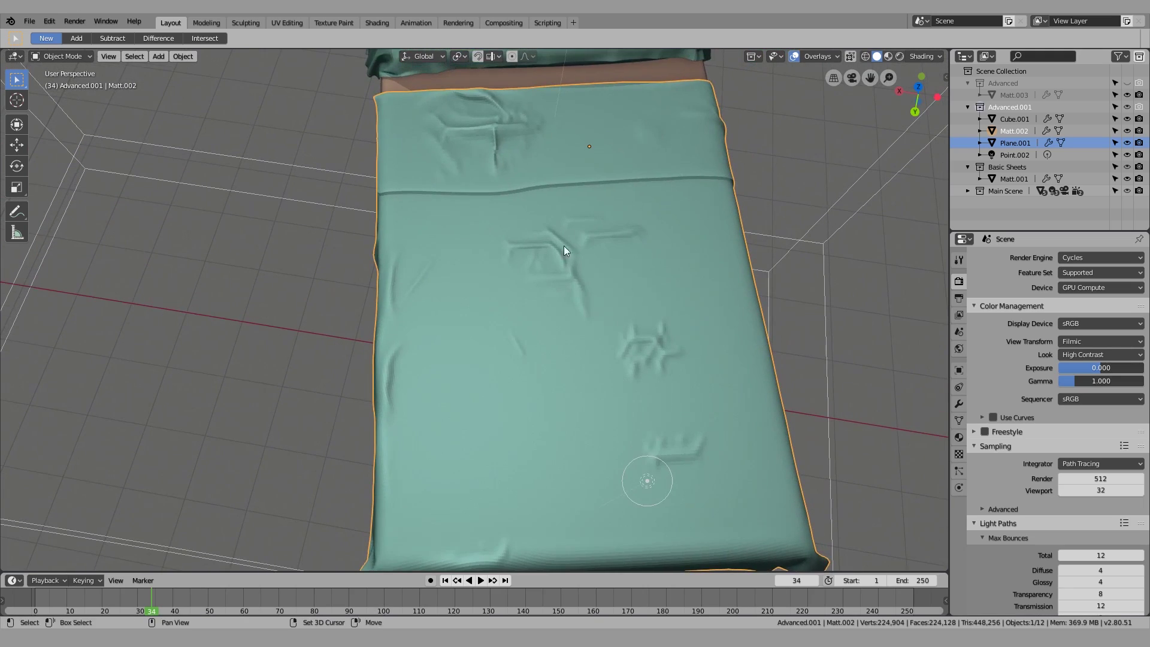
pyautogui.moveTo(486, 384); pyautogui.dragTo(582, 318, button='middle')
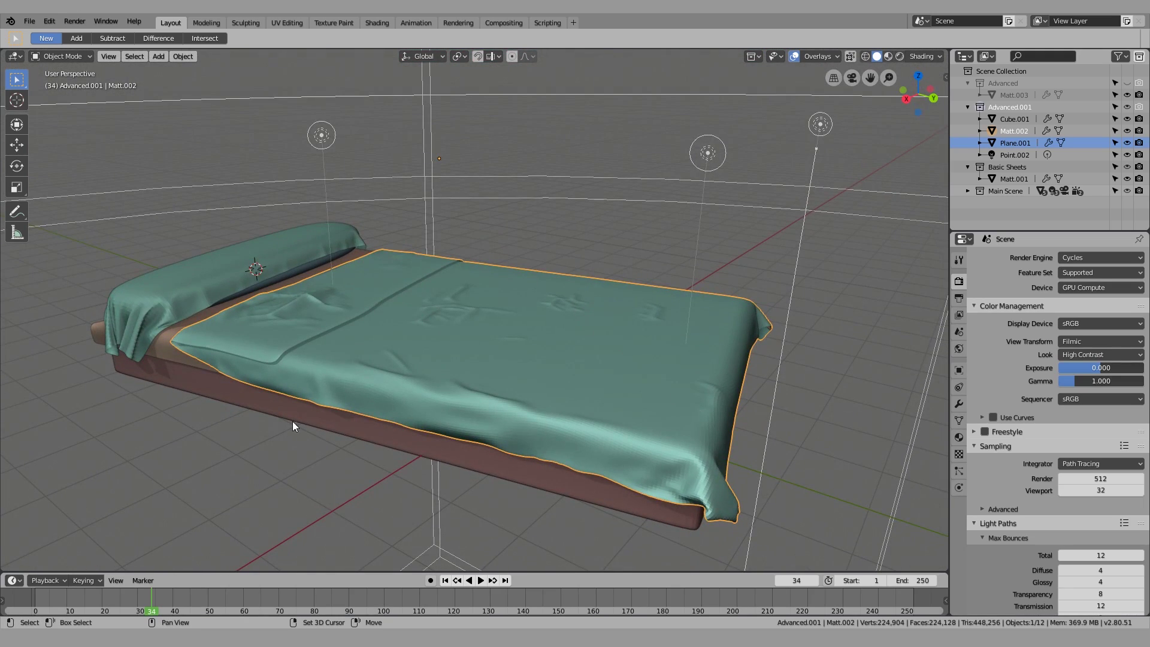
pyautogui.moveTo(147, 360); pyautogui.dragTo(393, 393, button='middle')
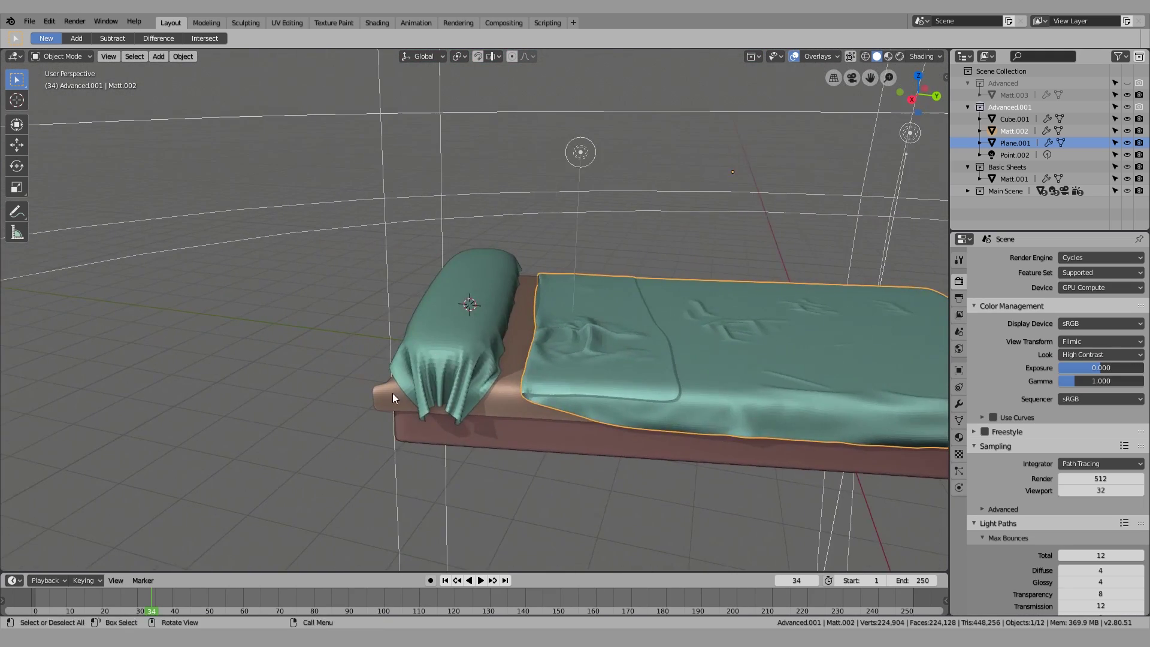
# Select the cloth draped over the long pillow and examine its hanging folds up close
pyautogui.scroll(1, 447, 396)
pyautogui.click(447, 397)
pyautogui.scroll(2, 447, 396)
pyautogui.keyDown('shift'); pyautogui.moveTo(451, 480); pyautogui.dragTo(350, 327, button='middle'); pyautogui.keyUp('shift')
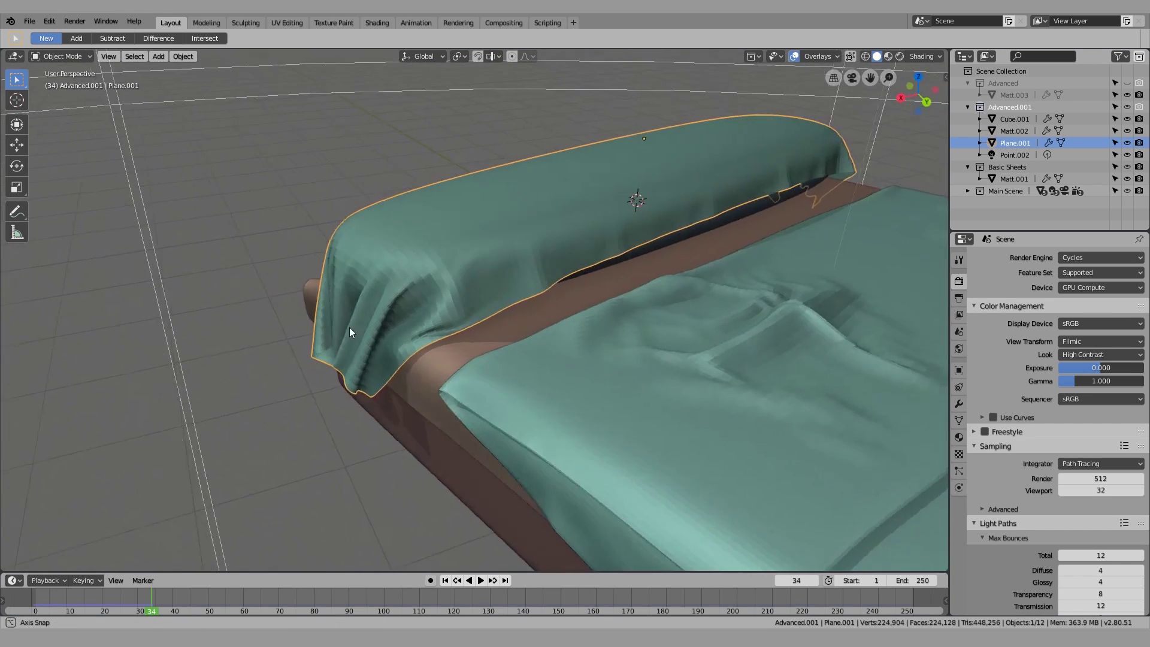
pyautogui.scroll(-4, 469, 304)
pyautogui.keyDown('shift'); pyautogui.moveTo(746, 328); pyautogui.dragTo(555, 175, button='middle'); pyautogui.keyUp('shift')
# Hide the pillow's cloth cover and the pillow beneath it, and view the bed through the camera
pyautogui.press('h')
pyautogui.click(451, 165)
pyautogui.press('h')
pyautogui.scroll(-3, 510, 167)
pyautogui.press('KP_0')
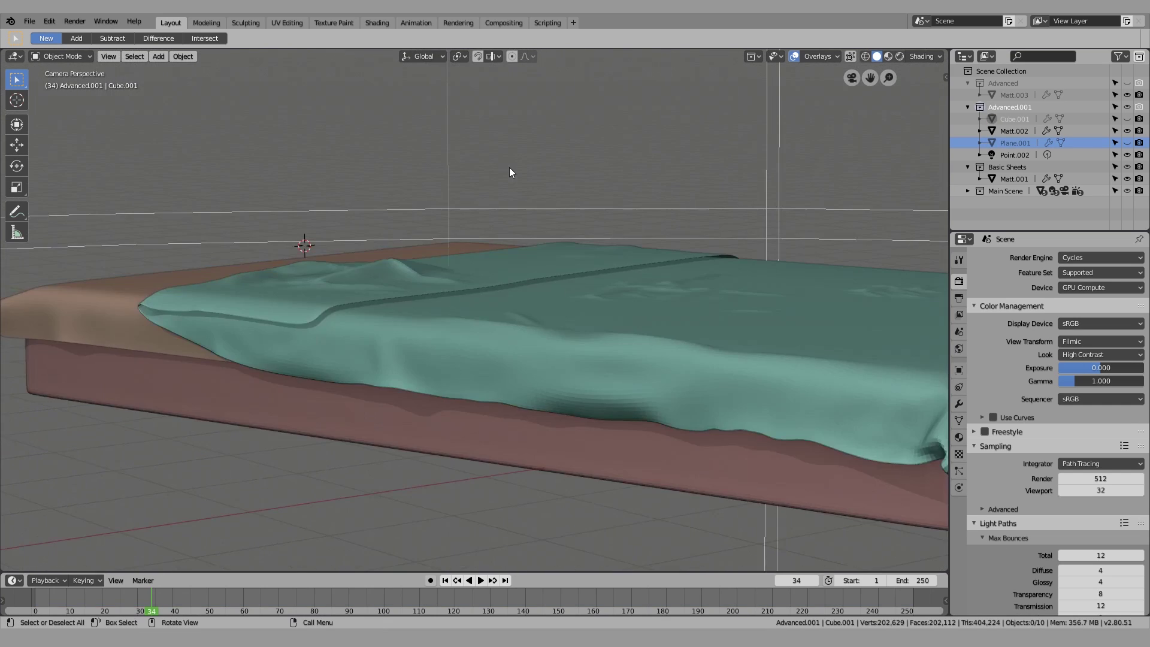
# Unhide the whole room, but hide the pillow and its cloth cover again
pyautogui.hotkey('alt', 'h')
pyautogui.click(197, 242)
pyautogui.press('h')
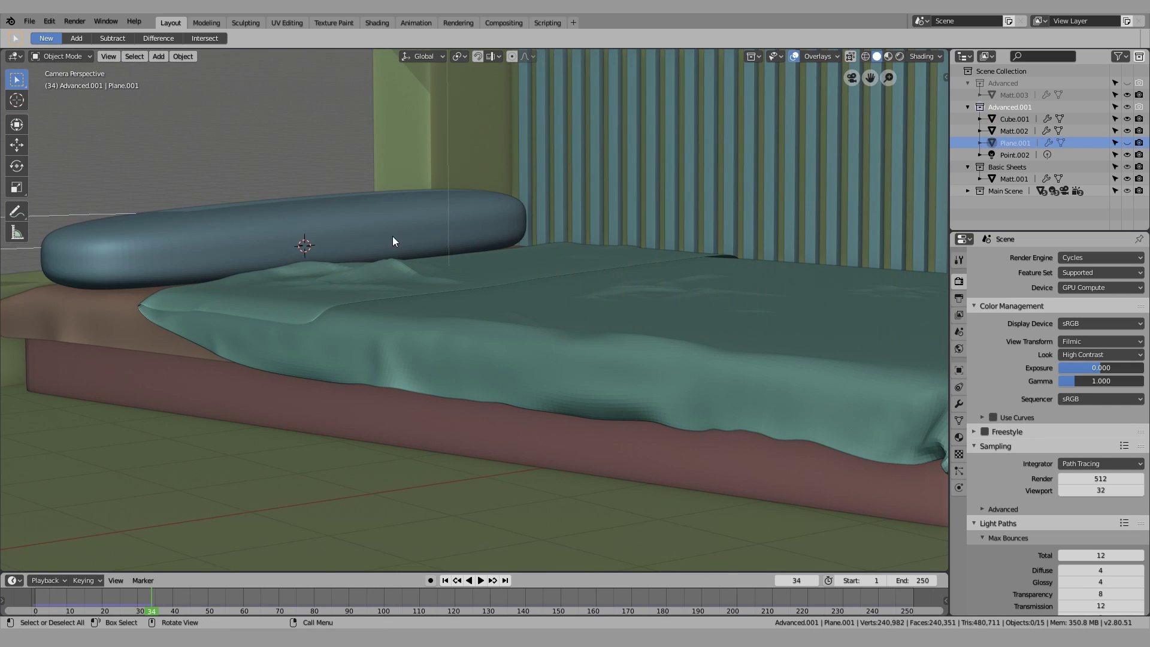
pyautogui.click(398, 241)
pyautogui.press('h')
# Preview the camera view in rendered shading and unhide the pillow and its cover, leaving nothing selected
pyautogui.hotkey('shift', 'z')
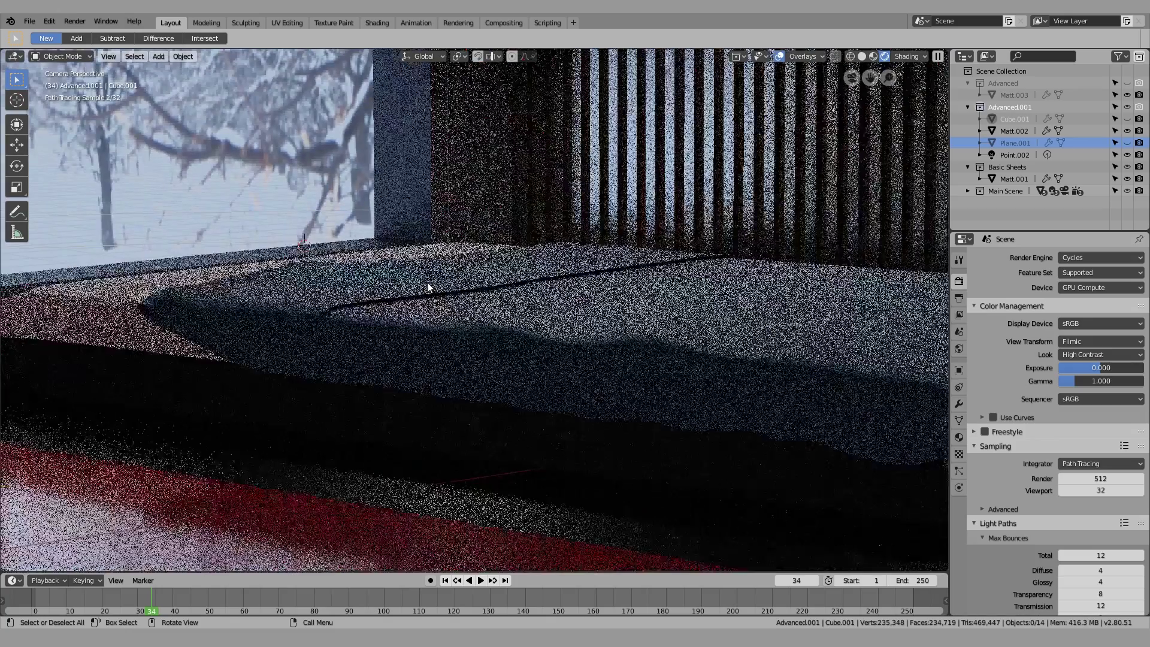
pyautogui.hotkey('alt', 'h')
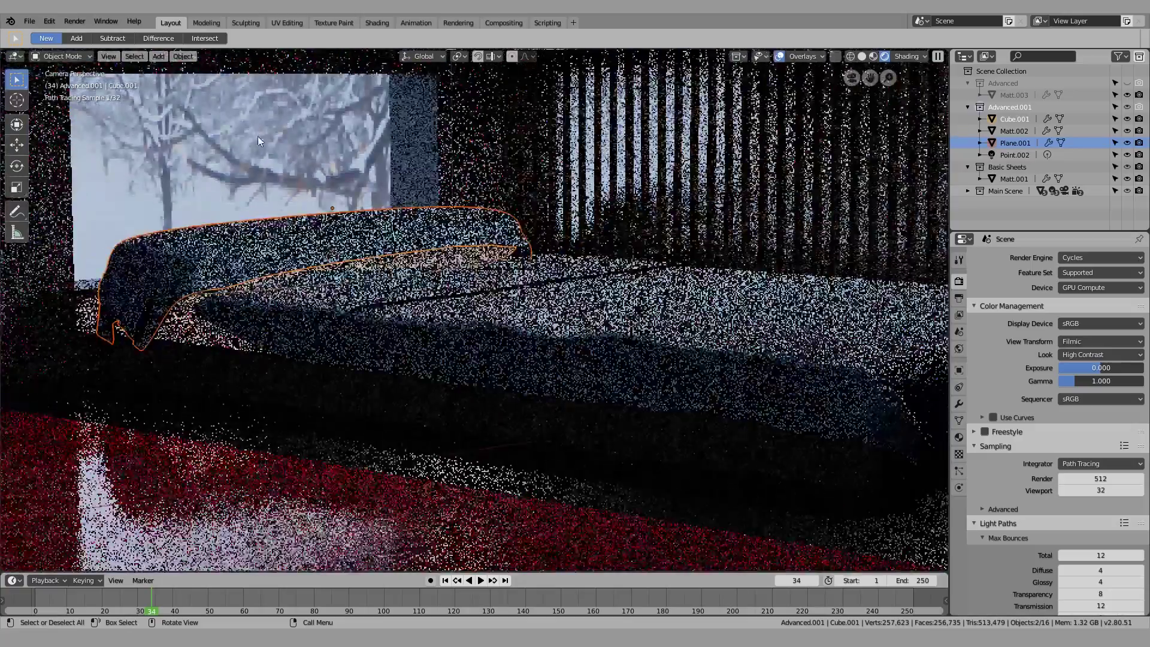
pyautogui.scroll(-2, 268, 147)
pyautogui.hotkey('alt', 'a')
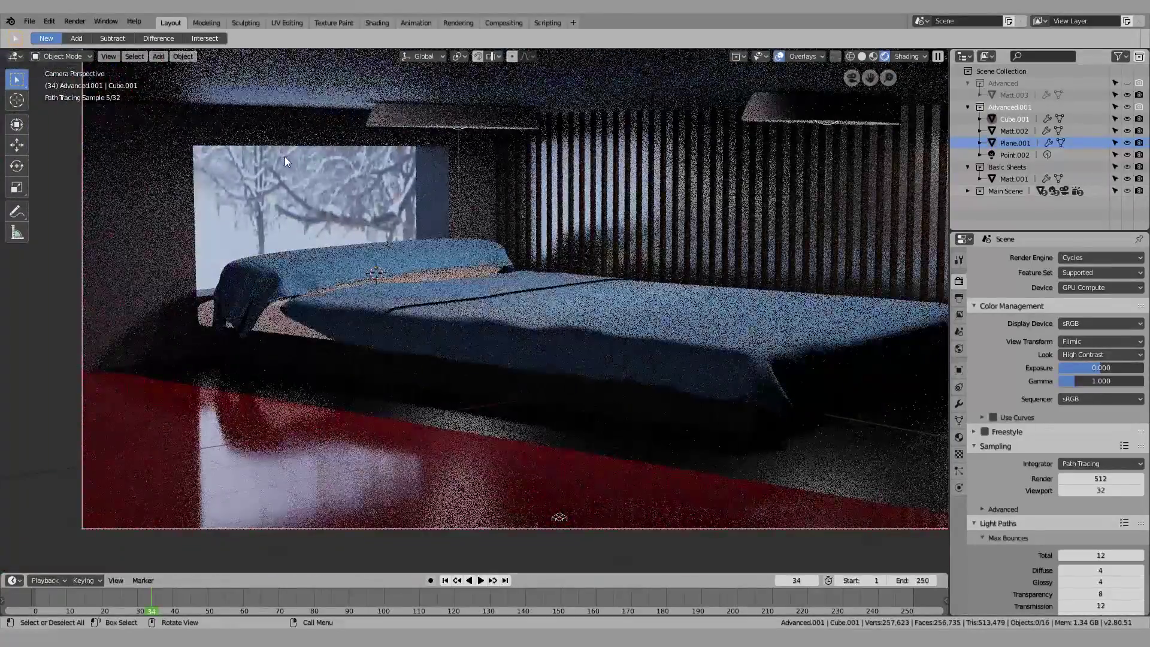